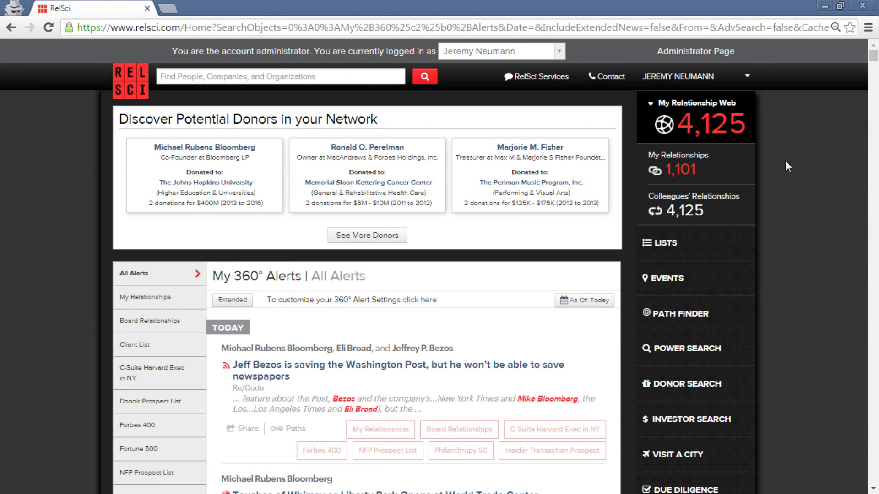
# Open My Relationships from the sidebar to list the 1,101 personal relationships.
pyautogui.click(729, 181)
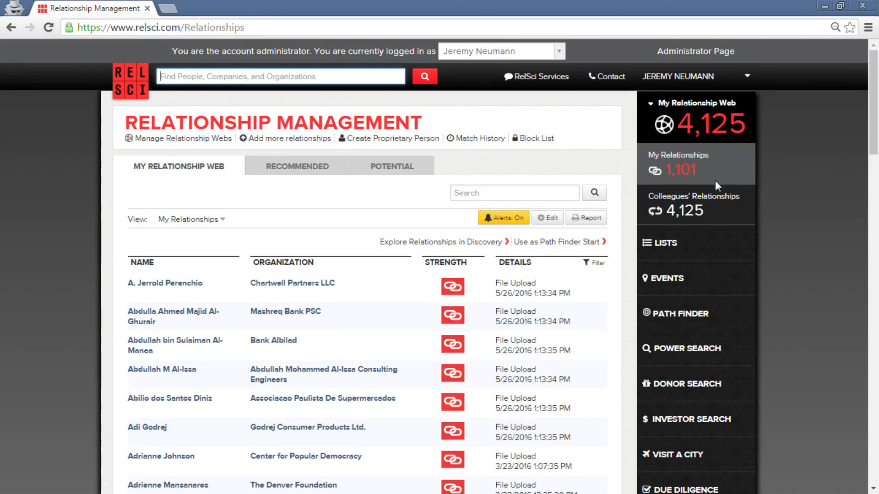
# Download the RelSci CSV template through Add more relationships > Other (CSV) and open it in Excel.
pyautogui.click(282, 143)
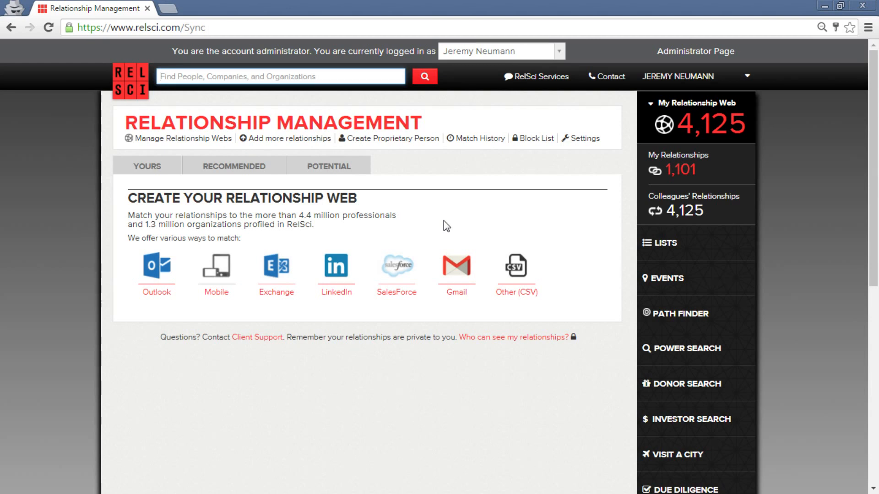
pyautogui.click(503, 283)
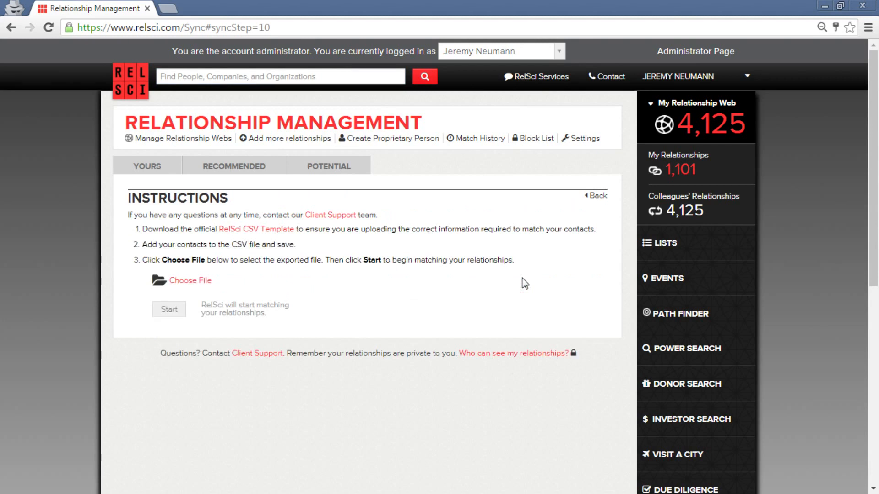
pyautogui.click(251, 231)
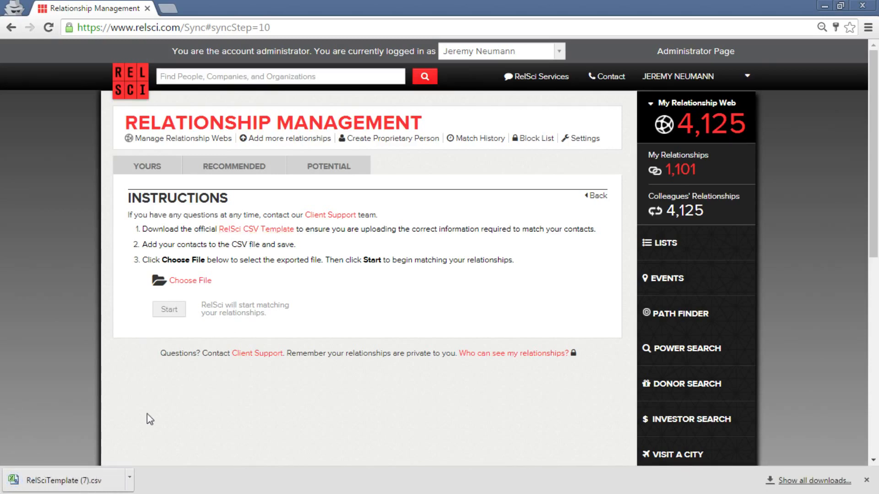
pyautogui.click(58, 484)
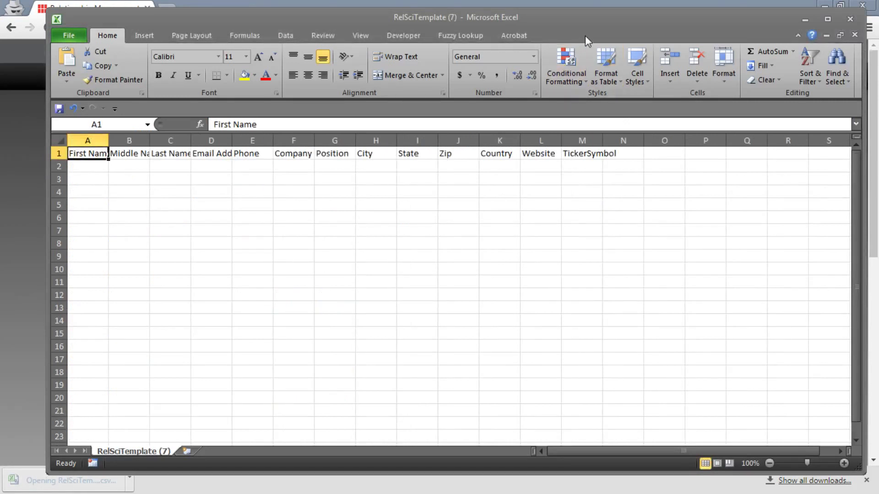
# Widen all template columns so headers like Middle Name and Email Address show fully.
pyautogui.moveTo(585, 35); pyautogui.dragTo(549, 42)
pyautogui.click(22, 147)
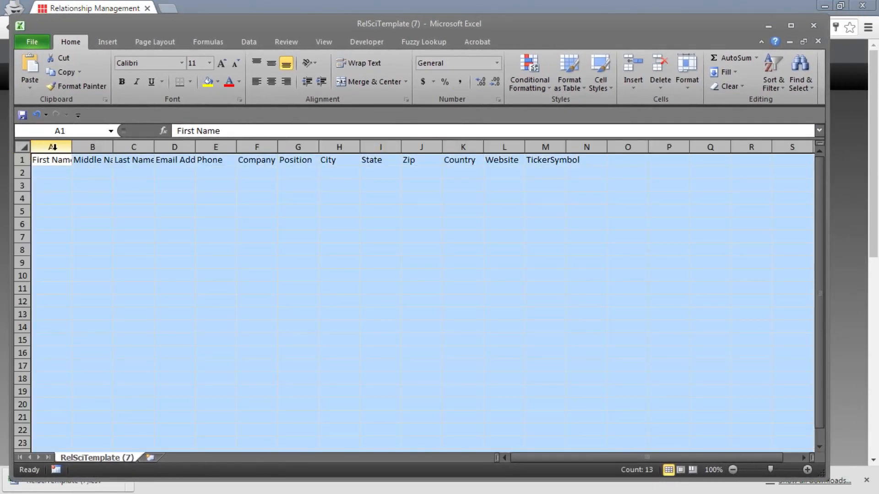
pyautogui.moveTo(70, 152); pyautogui.dragTo(105, 147)
pyautogui.click(131, 230)
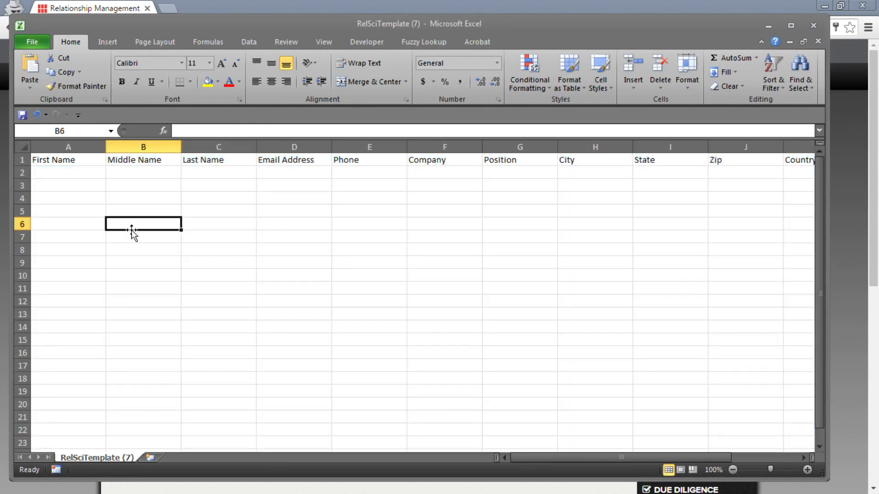
pyautogui.click(61, 201)
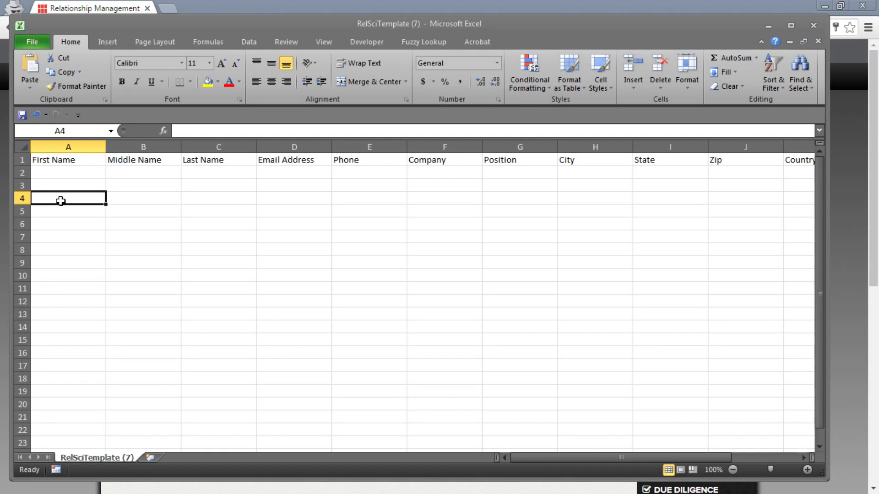
# Fill the First Name, Middle Name and Last Name columns with yellow.
pyautogui.moveTo(74, 146); pyautogui.dragTo(254, 146)
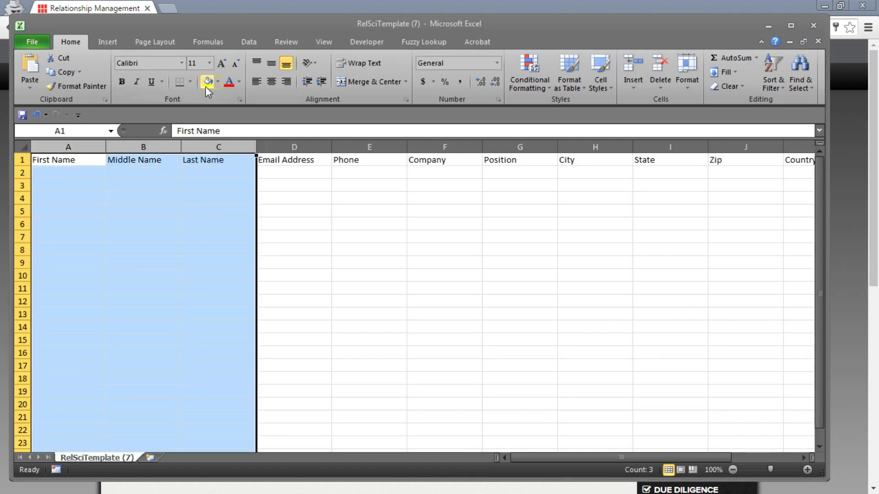
pyautogui.click(206, 87)
pyautogui.click(53, 214)
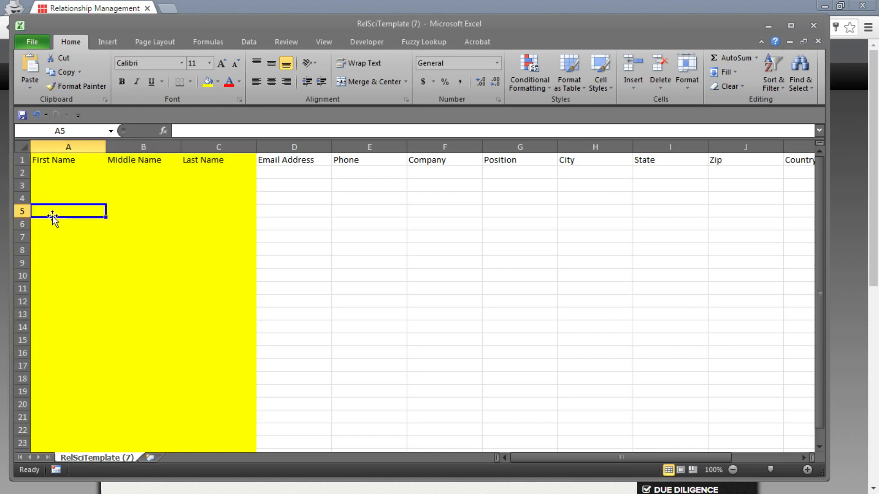
pyautogui.click(225, 189)
pyautogui.click(79, 215)
pyautogui.click(133, 212)
pyautogui.click(194, 212)
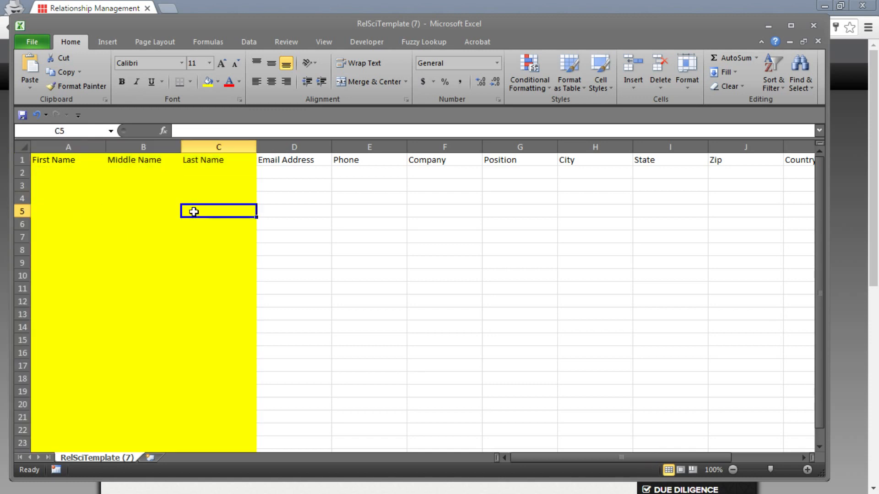
pyautogui.click(213, 198)
pyautogui.click(101, 210)
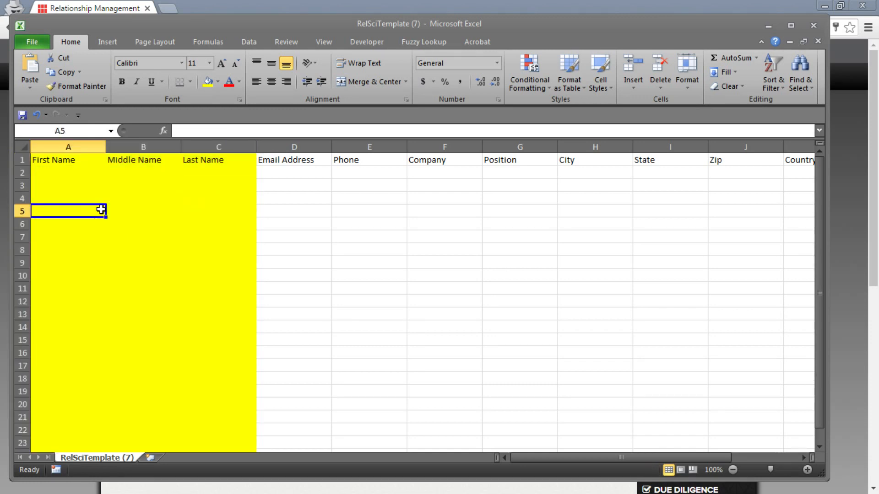
# Add a temporary 'Full Name' column before First Name, delete it, then select Email Address and Company.
pyautogui.click(73, 147)
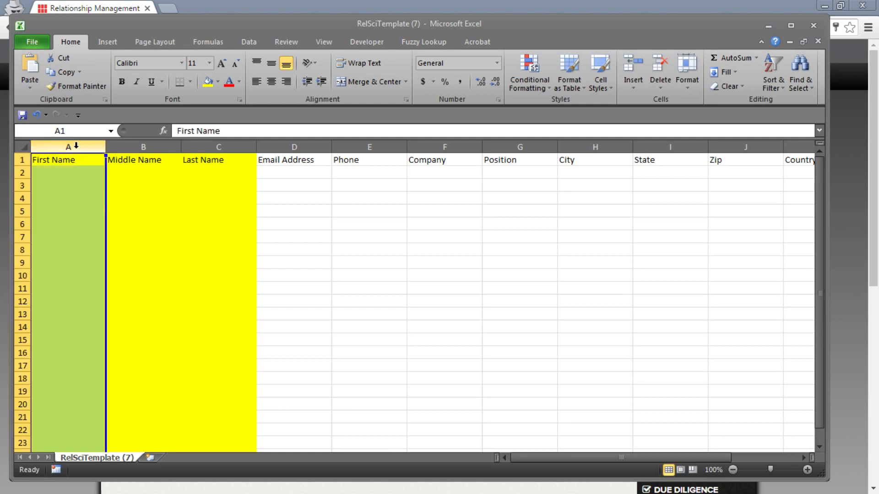
pyautogui.rightClick(77, 150)
pyautogui.click(122, 231)
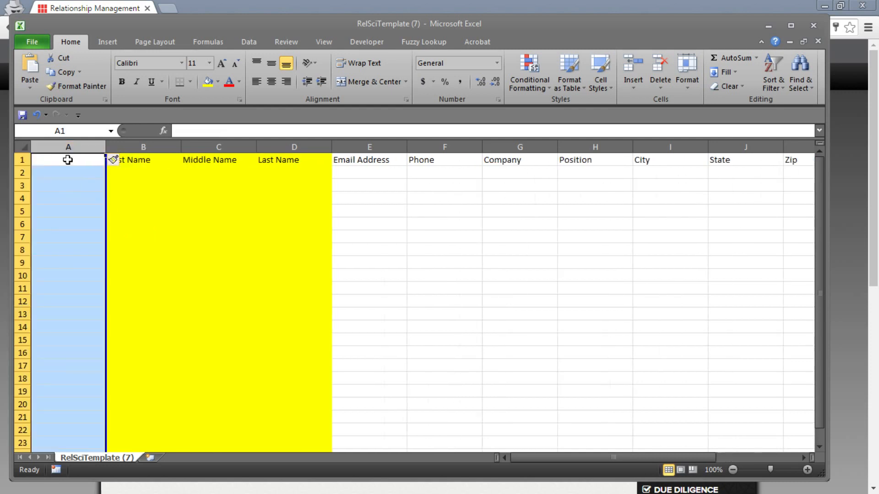
pyautogui.click(68, 160)
pyautogui.write('Full Name')
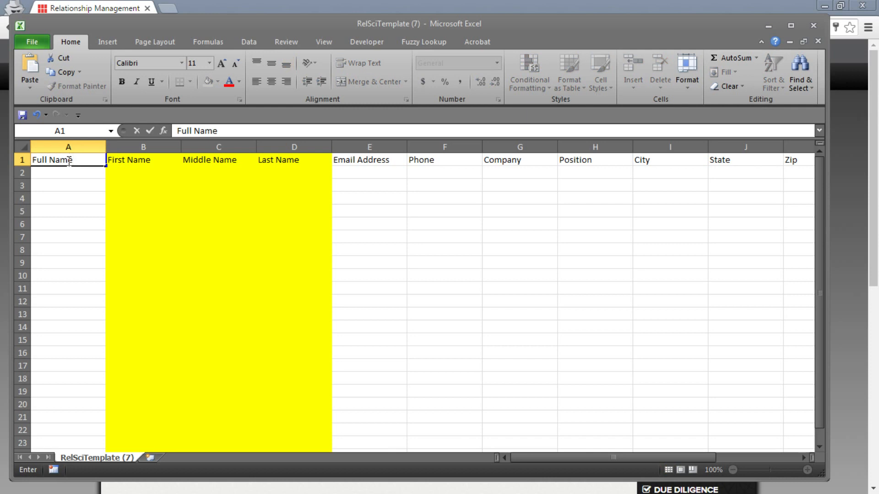
pyautogui.click(65, 248)
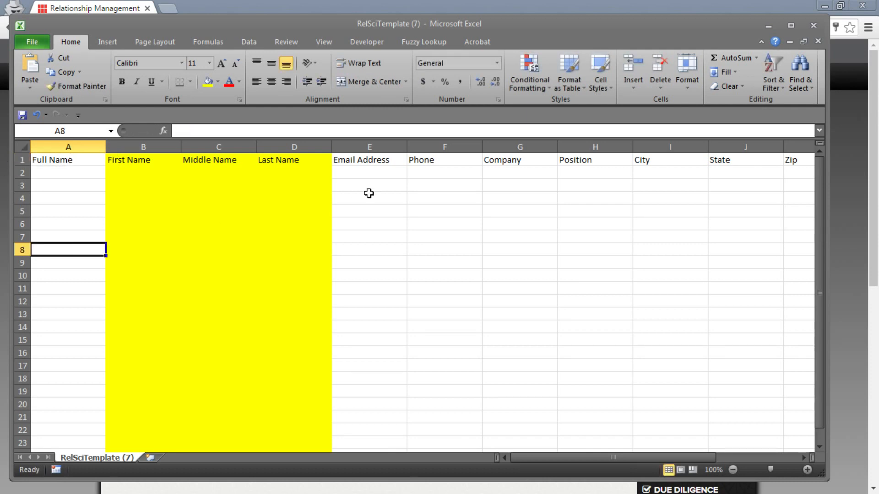
pyautogui.click(67, 147)
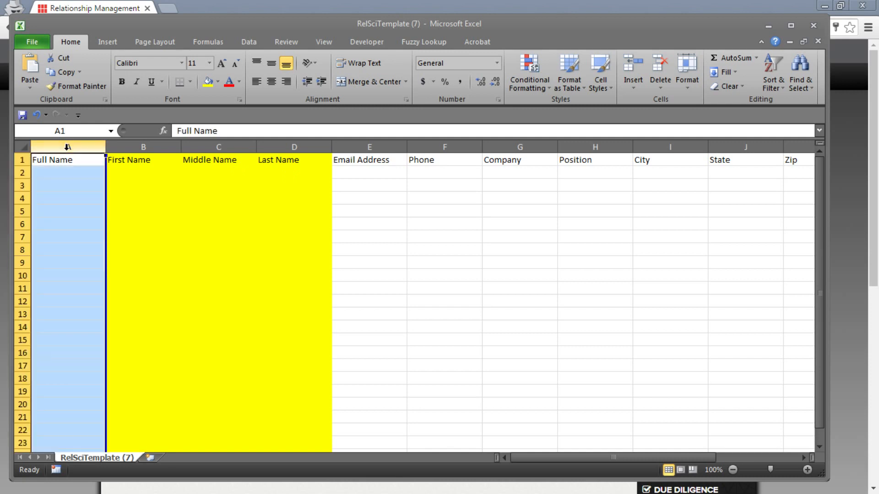
pyautogui.rightClick(68, 150)
pyautogui.click(100, 249)
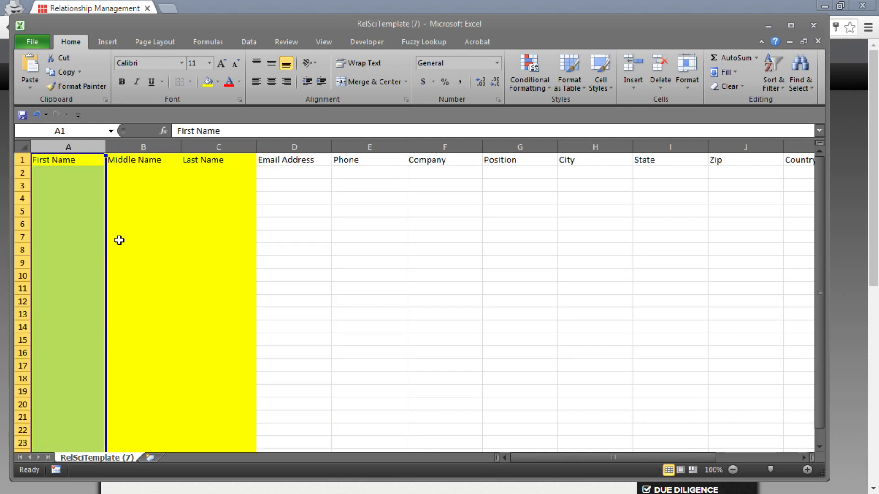
pyautogui.click(170, 222)
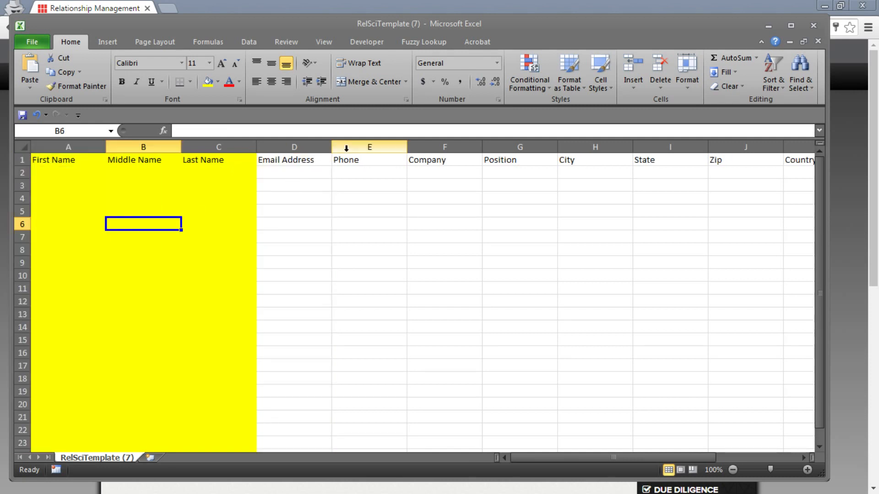
pyautogui.click(314, 143)
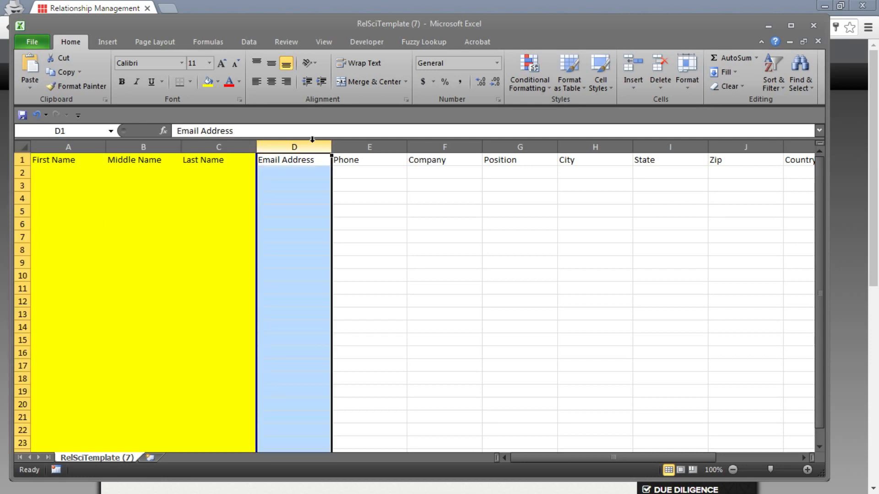
pyautogui.click(435, 142)
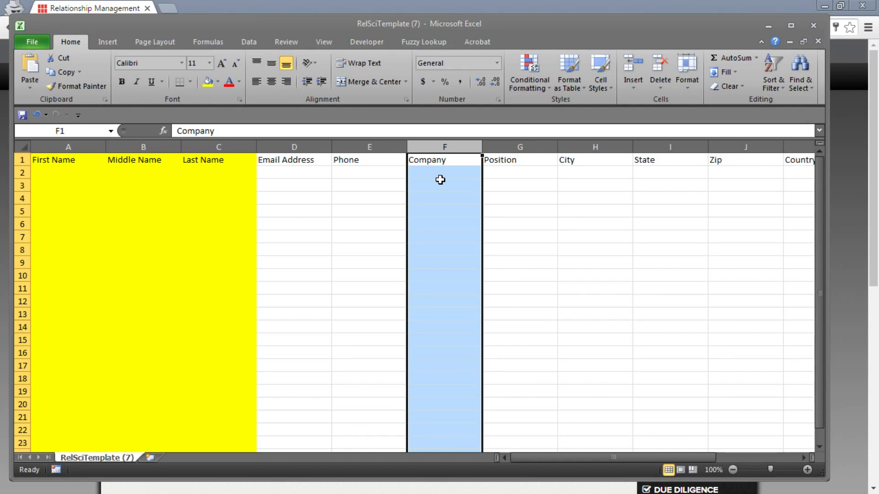
pyautogui.click(291, 170)
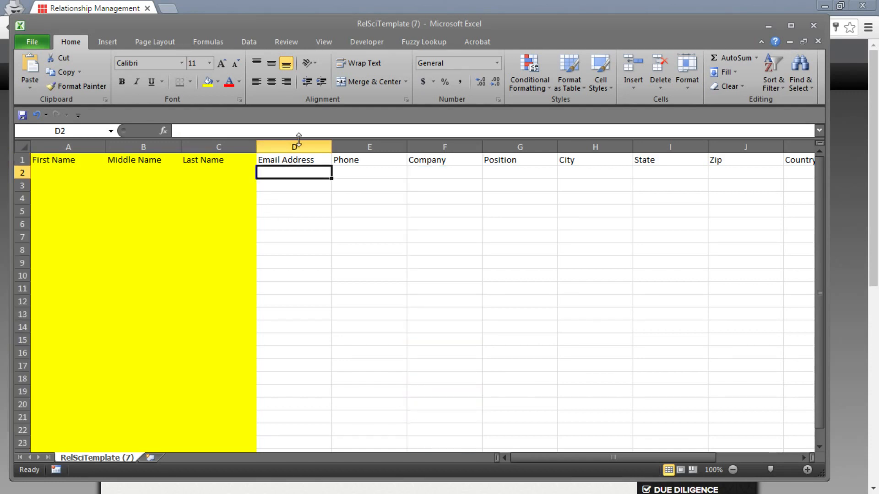
pyautogui.click(298, 146)
pyautogui.click(208, 87)
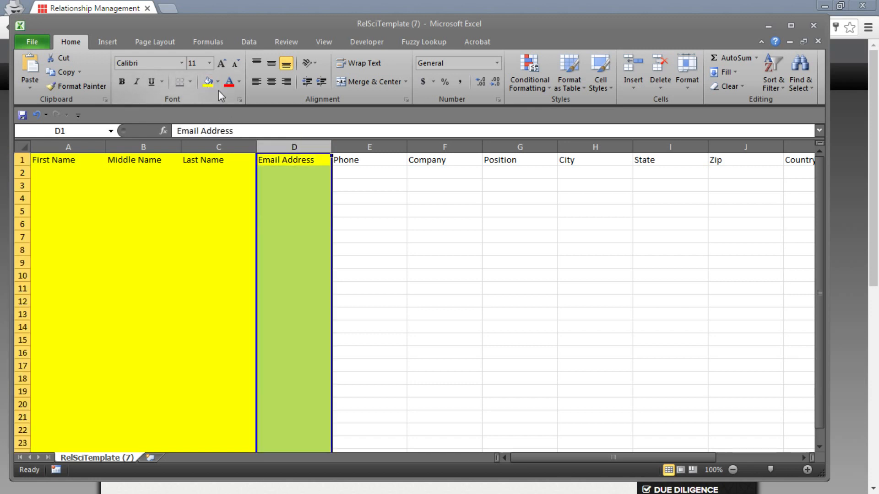
pyautogui.click(417, 146)
pyautogui.click(210, 86)
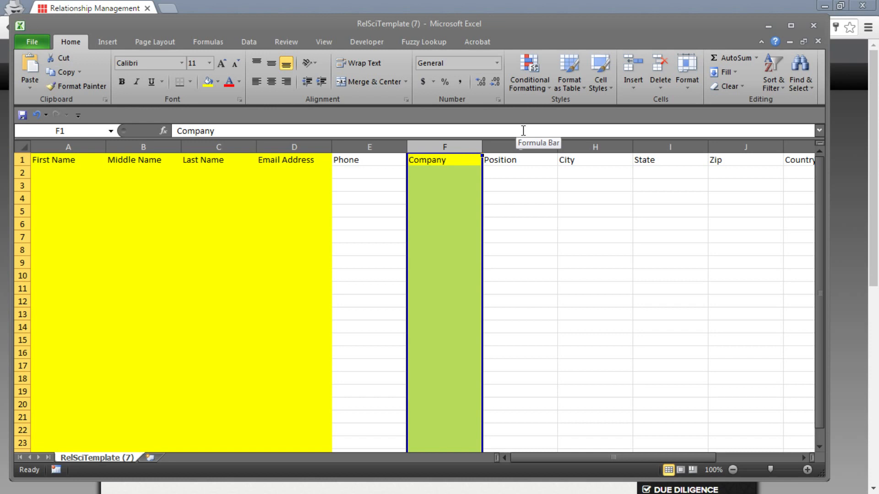
pyautogui.click(396, 232)
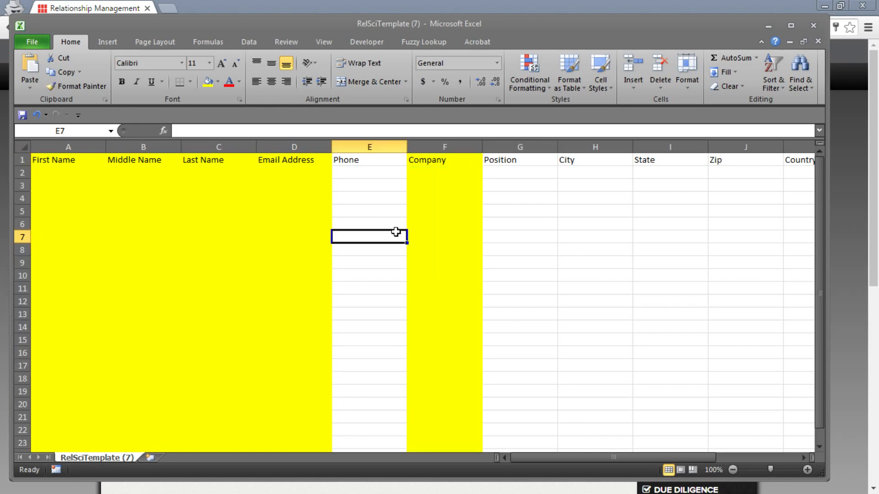
pyautogui.click(436, 198)
pyautogui.click(446, 162)
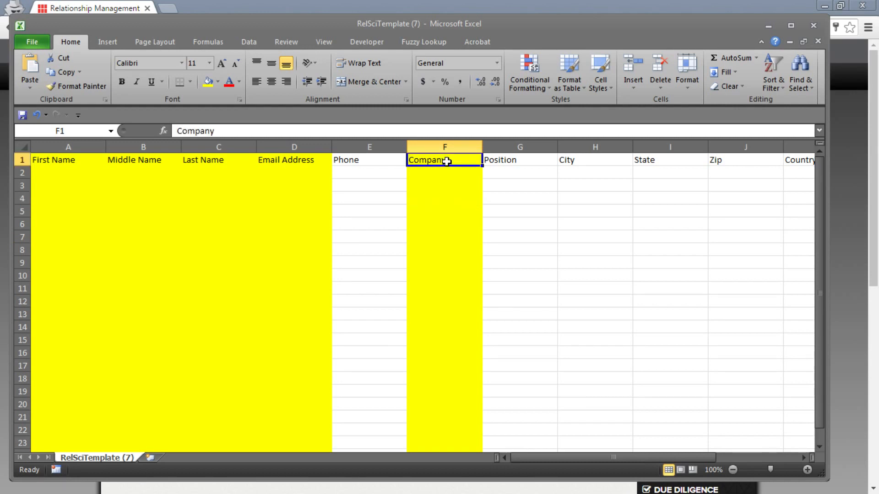
pyautogui.click(388, 160)
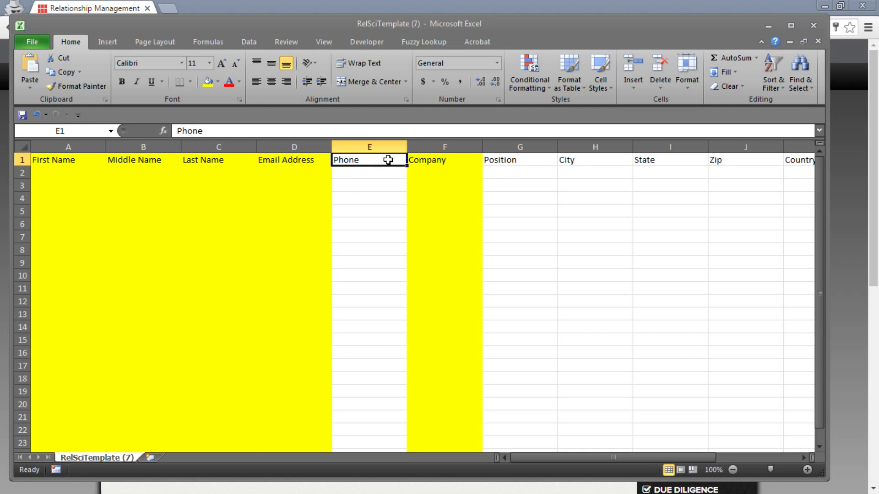
pyautogui.press('Right')
pyautogui.press('Right')
pyautogui.press('Right')
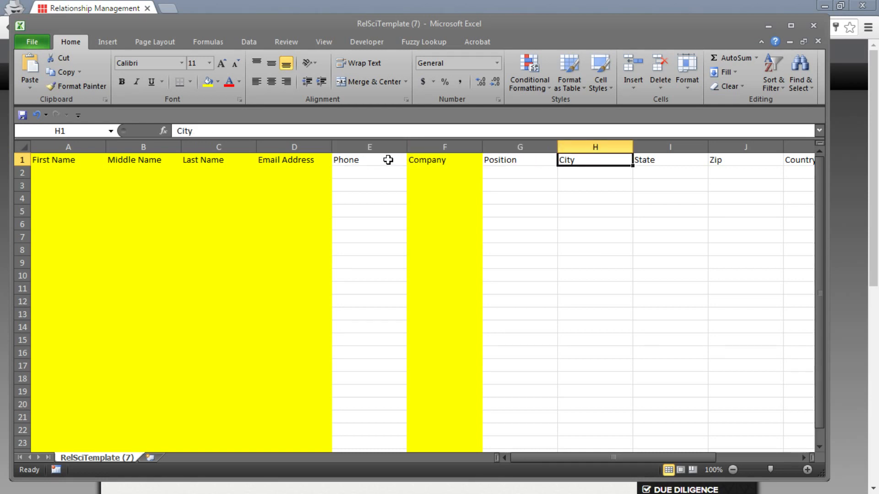
pyautogui.press('Right')
pyautogui.press('Right')
pyautogui.press('Right')
pyautogui.press('Right')
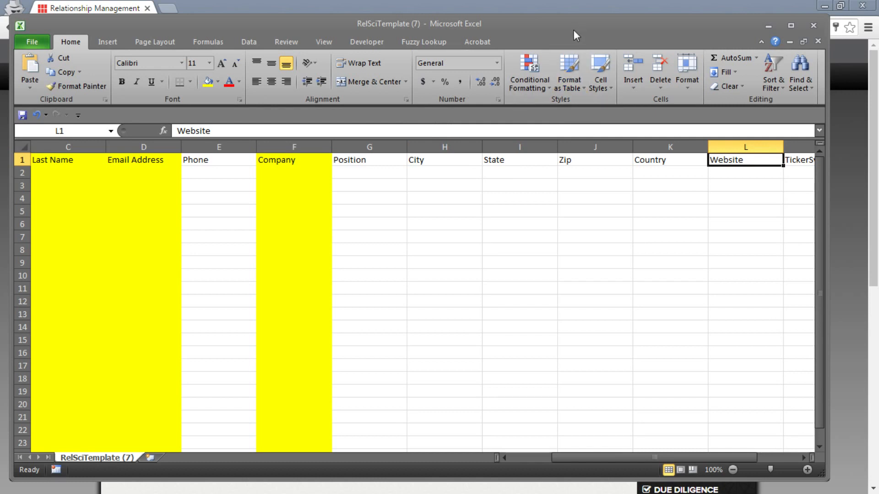
# Switch from the template to the maximized RelSci Workshop Example File CSV workbook.
pyautogui.click(790, 42)
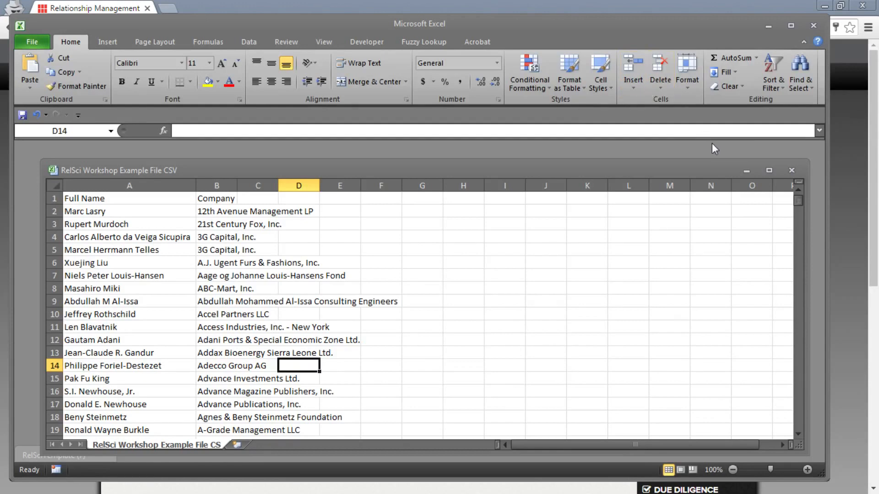
pyautogui.click(769, 170)
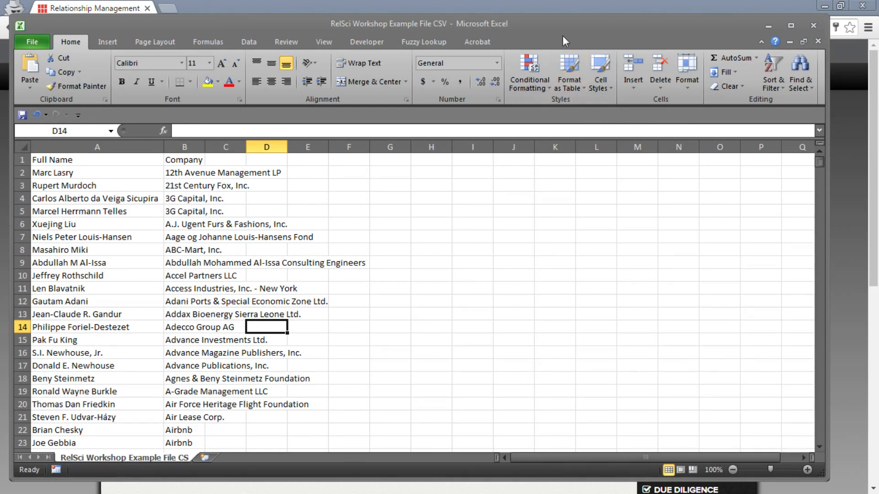
pyautogui.moveTo(564, 34); pyautogui.dragTo(579, 33)
pyautogui.click(97, 237)
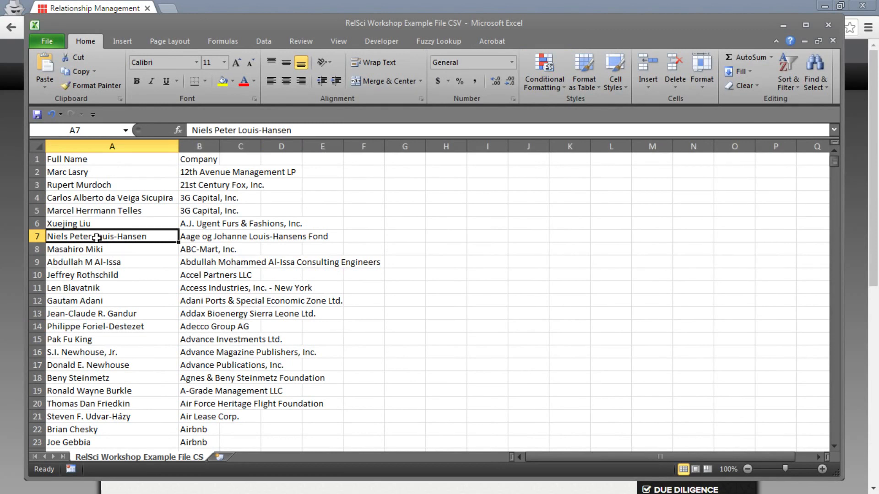
# AutoFit the Company column B to fit the long company name in B9.
pyautogui.click(207, 160)
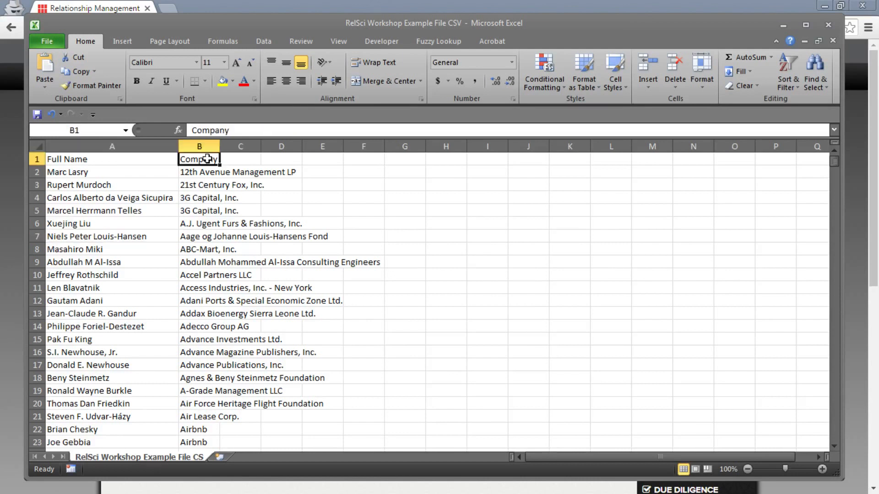
pyautogui.doubleClick(220, 146)
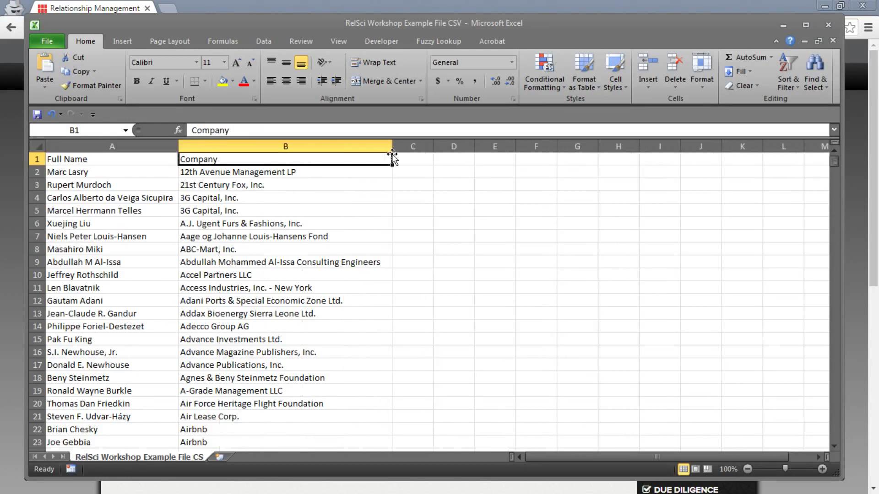
pyautogui.click(221, 264)
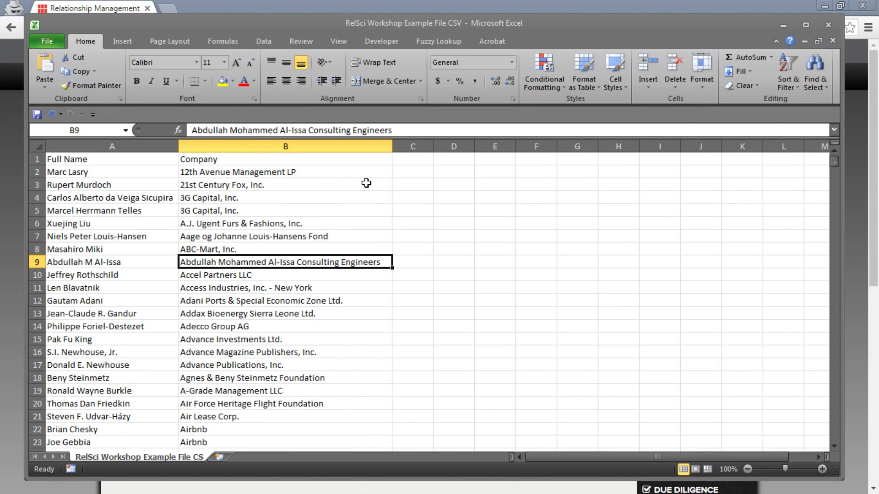
pyautogui.click(132, 171)
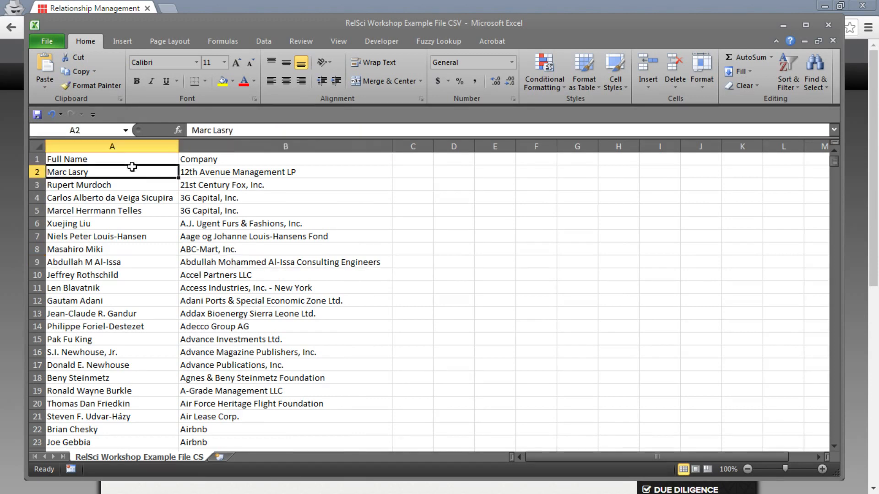
pyautogui.click(143, 146)
pyautogui.click(135, 162)
pyautogui.click(194, 163)
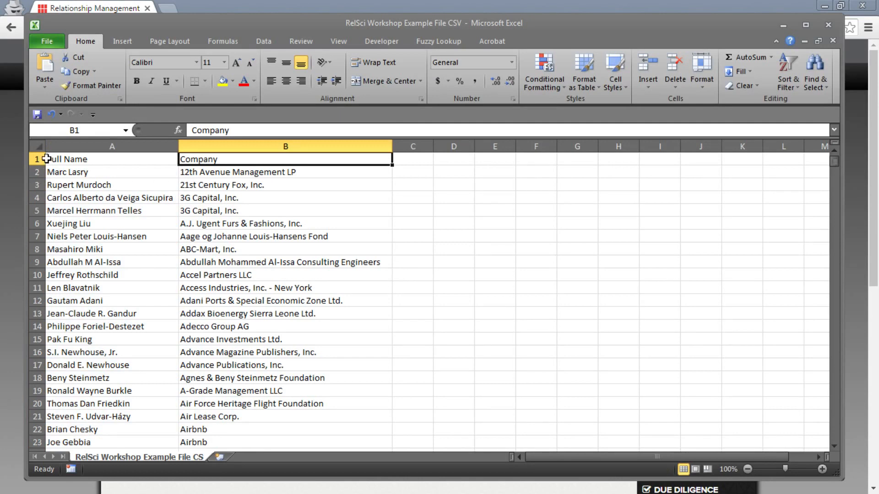
pyautogui.click(502, 324)
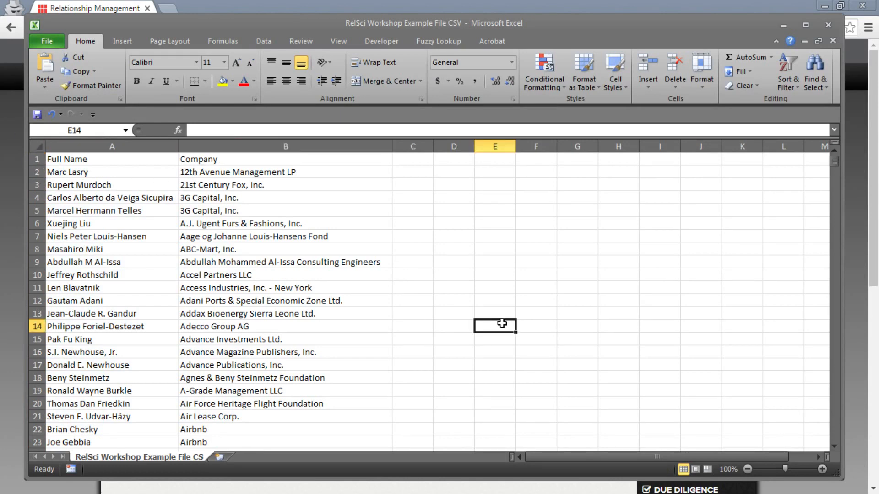
pyautogui.scroll(-2, 502, 323)
pyautogui.scroll(2, 124, 324)
pyautogui.click(219, 265)
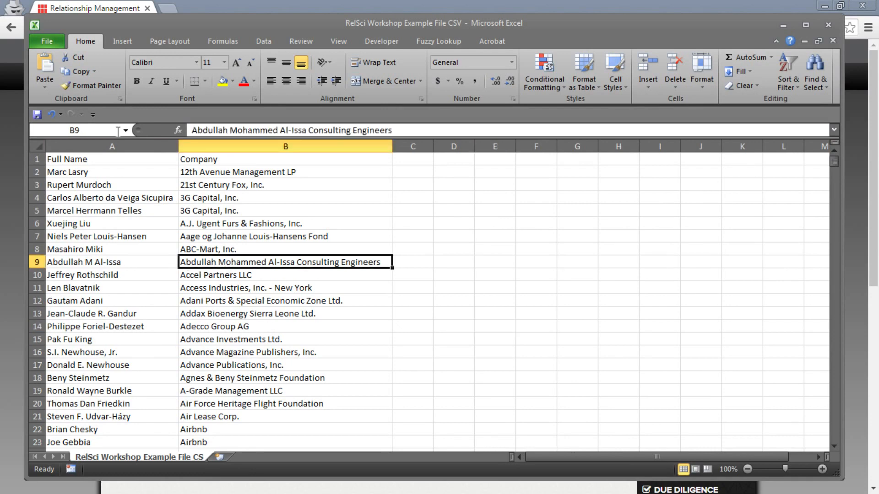
# Save the Workshop Example File under its same name as CSV (Comma delimited), keeping CSV format.
pyautogui.click(50, 42)
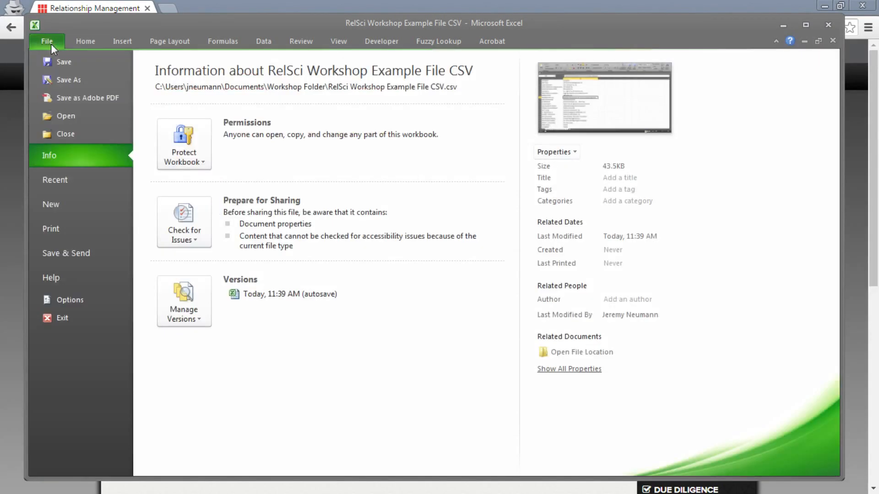
pyautogui.click(81, 82)
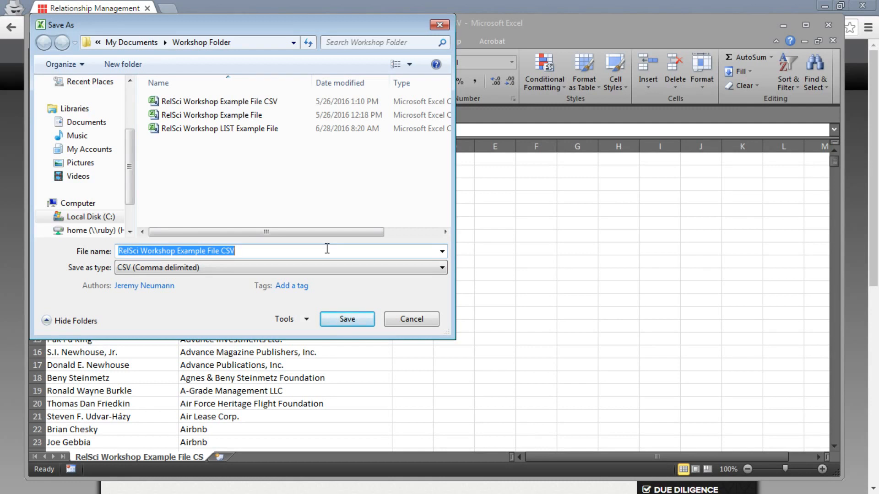
pyautogui.click(353, 320)
pyautogui.click(481, 264)
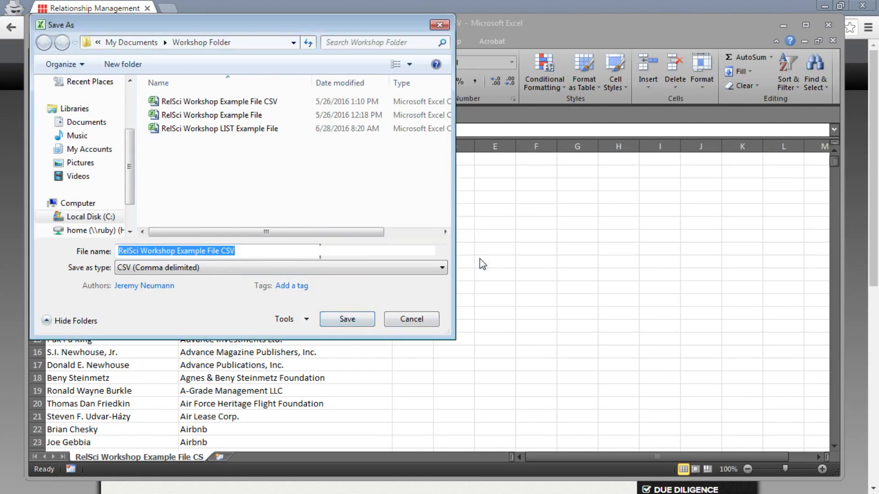
pyautogui.click(389, 300)
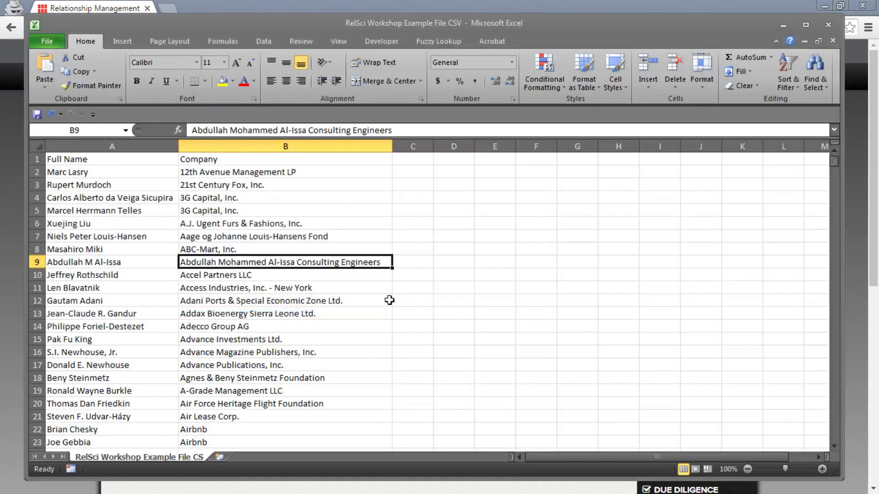
# Attach 'RelSci Workshop Example File CSV.csv' from Documents > Workshop Folder to the CSV upload.
pyautogui.click(786, 30)
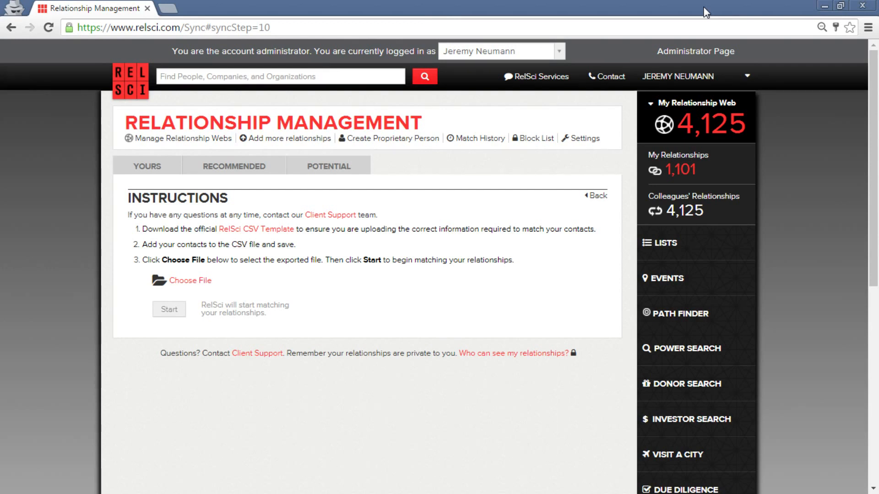
pyautogui.click(191, 285)
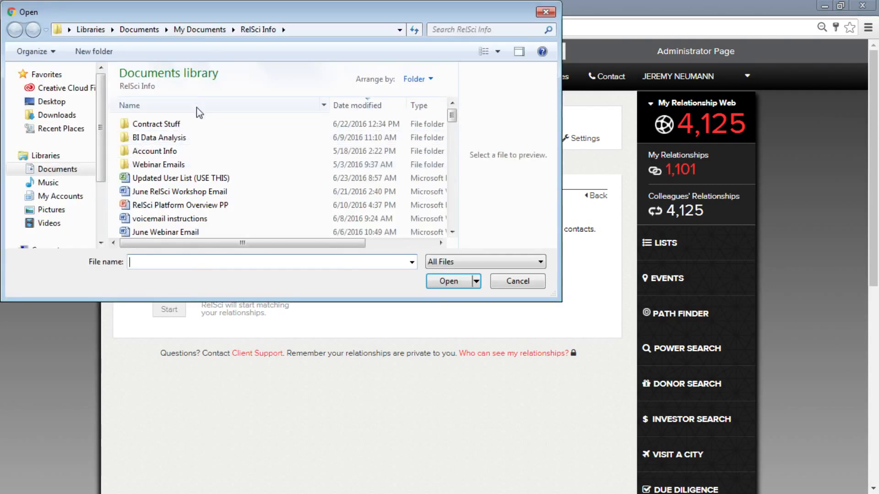
pyautogui.click(54, 174)
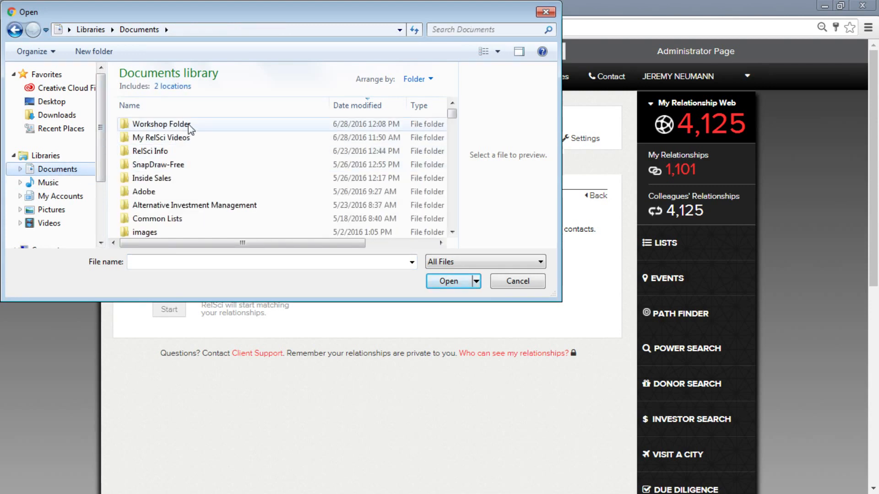
pyautogui.doubleClick(190, 129)
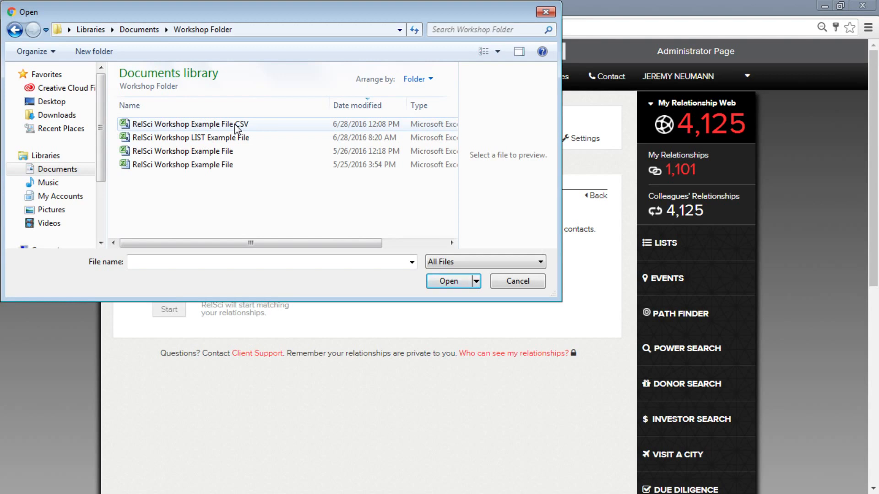
pyautogui.moveTo(412, 16); pyautogui.dragTo(496, 118)
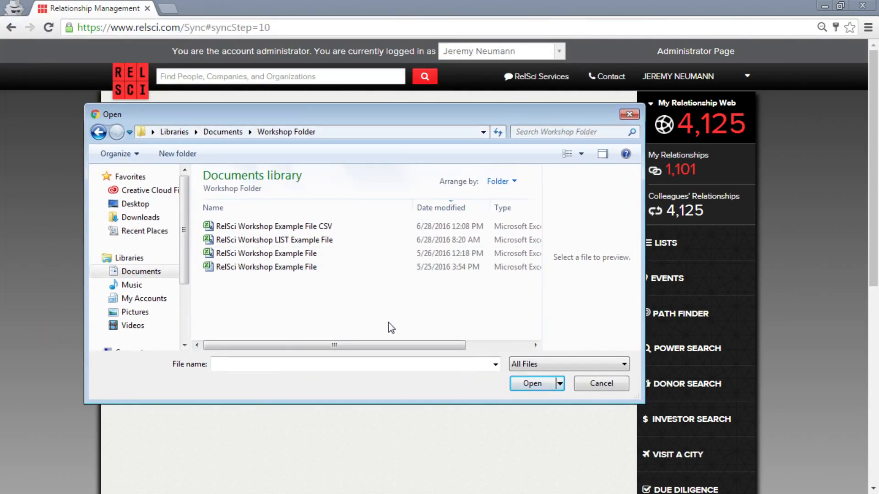
pyautogui.doubleClick(326, 228)
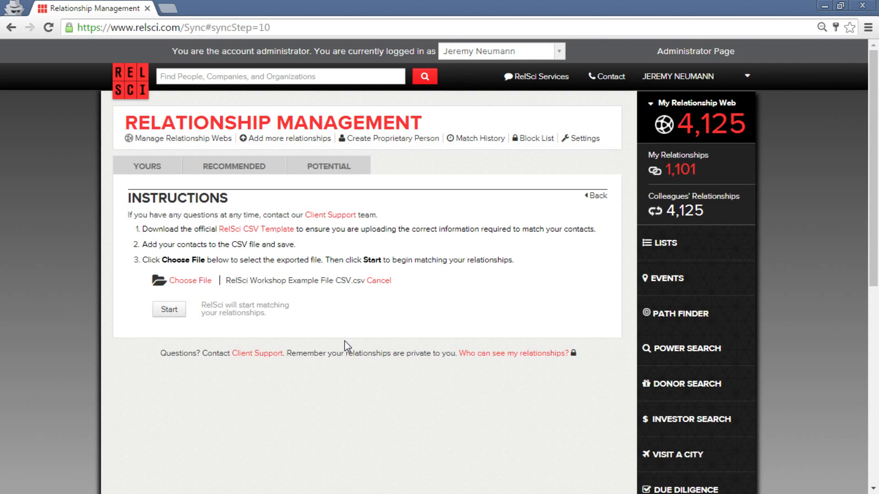
# Start matching the uploaded contacts and wait out the unresponsive page until 878 new relationships are reported.
pyautogui.click(167, 311)
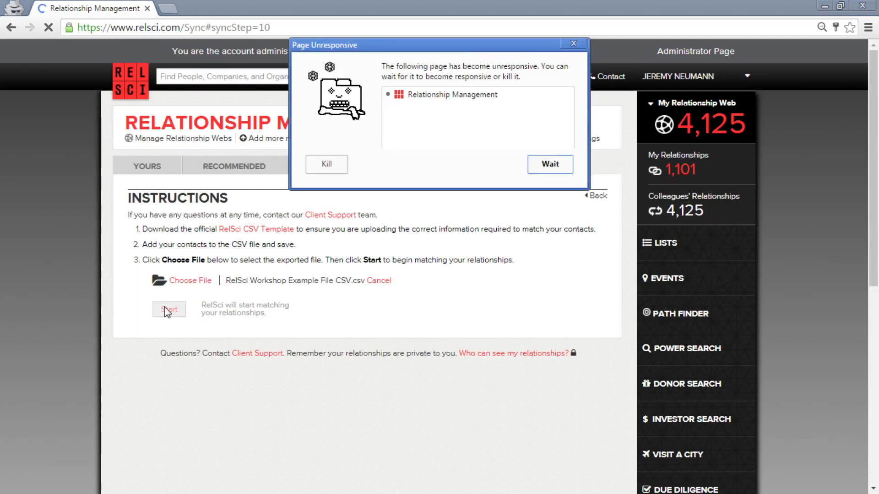
pyautogui.click(553, 167)
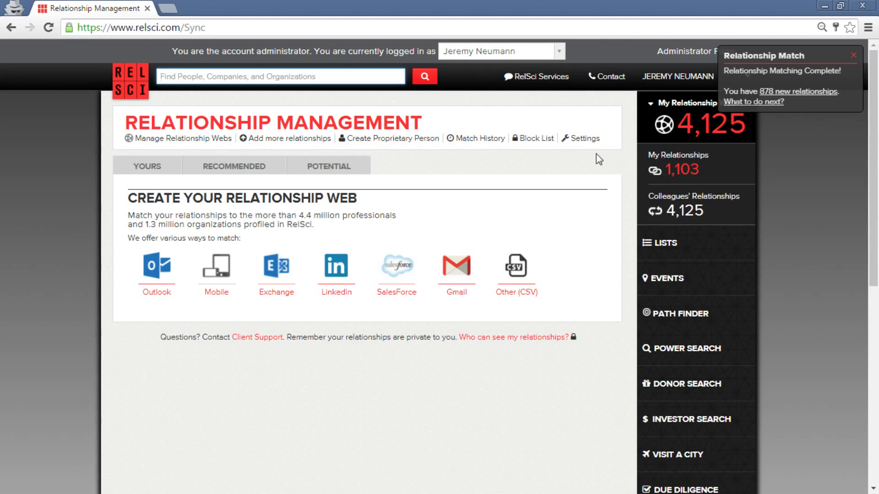
# Open Match History showing the upload's 878 new, 213 potential and 29 unmatched relationships.
pyautogui.click(475, 142)
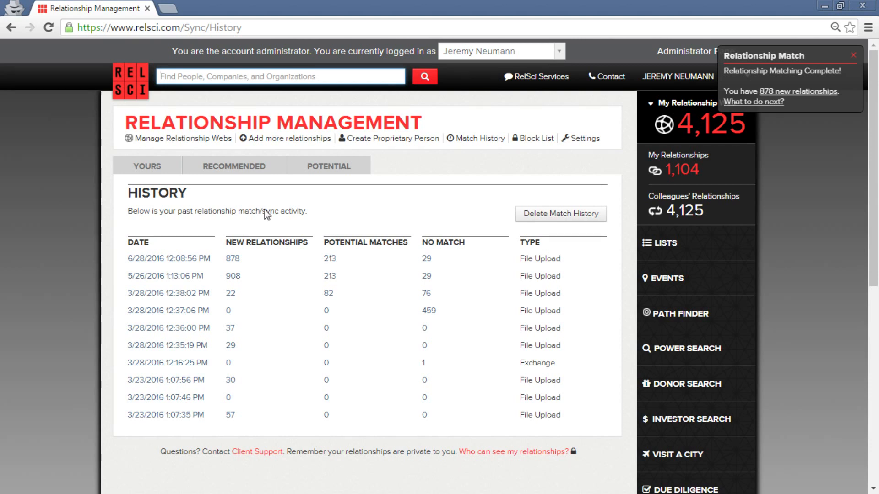
# Open the Potential matches list and scroll through it, checking Bolloré's garbled name.
pyautogui.click(352, 180)
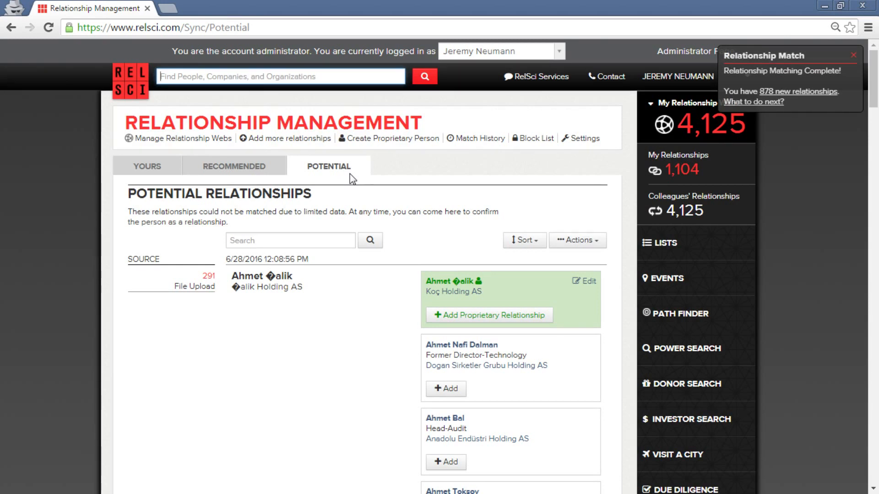
pyautogui.scroll(-3, 458, 229)
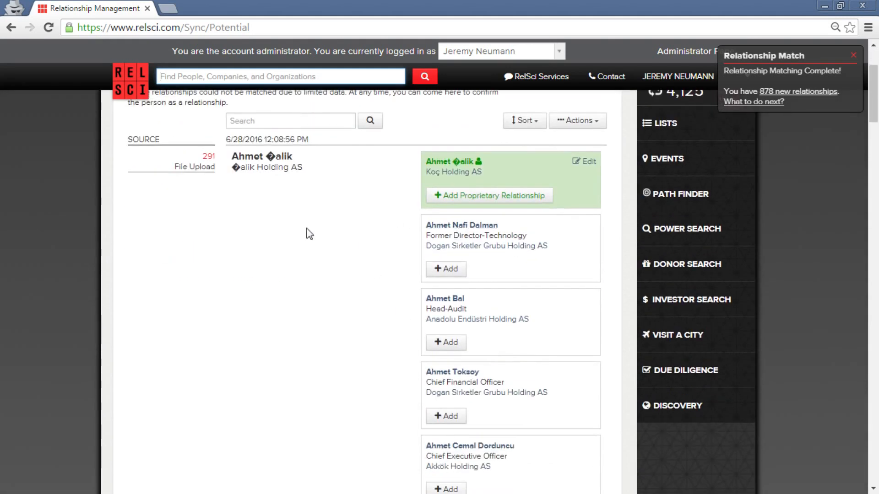
pyautogui.scroll(-4, 322, 222)
pyautogui.scroll(-5, 324, 221)
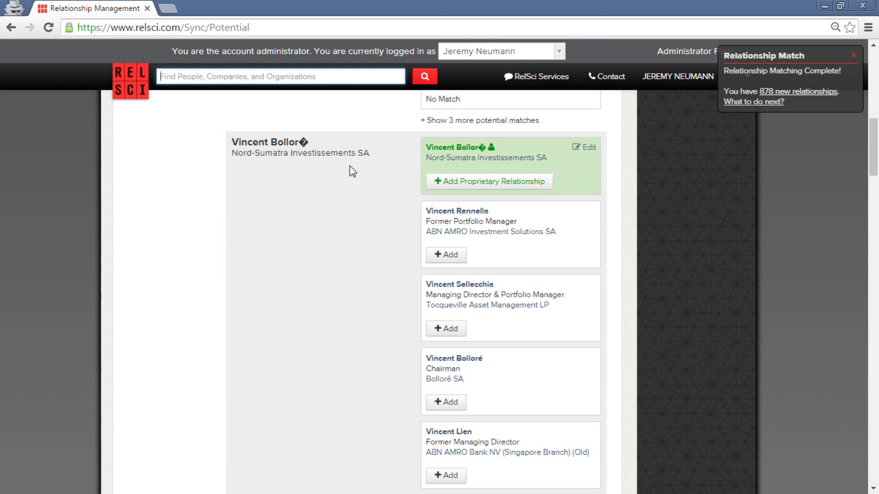
pyautogui.doubleClick(303, 143)
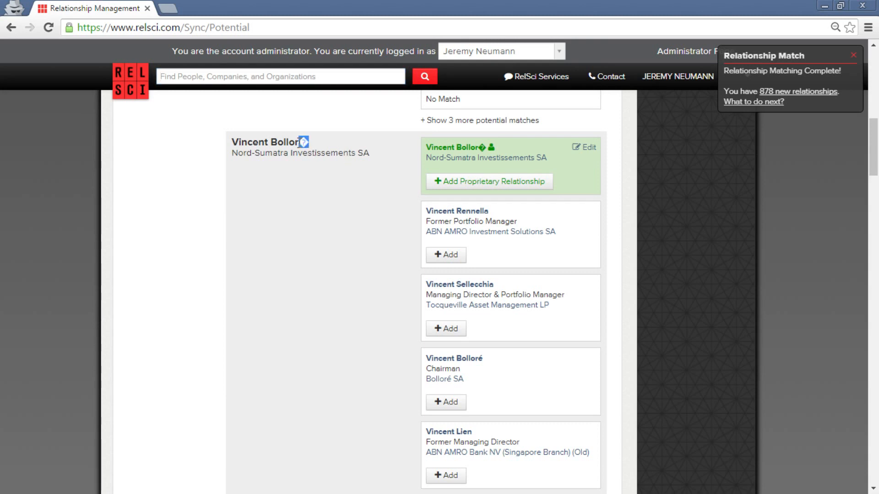
pyautogui.click(296, 215)
# Add Theo Jr. Albrecht's ALDI Nord match as a relationship, then return to the top.
pyautogui.scroll(-3, 296, 215)
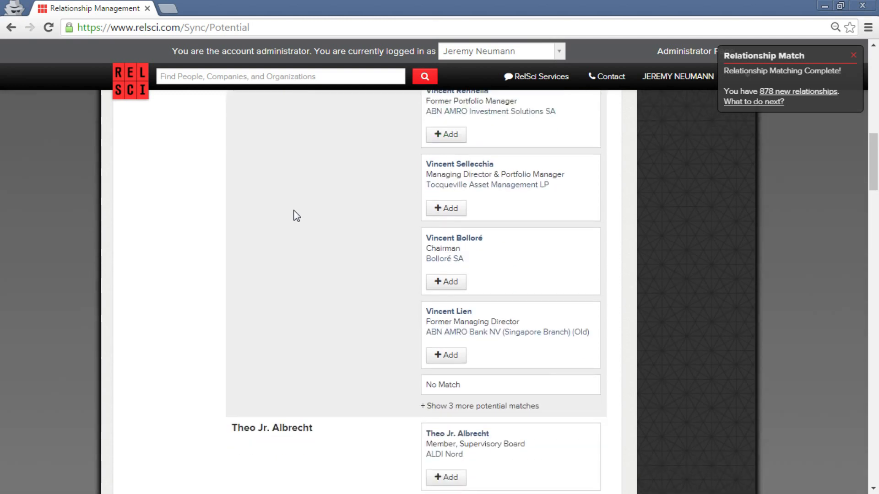
pyautogui.scroll(-4, 296, 216)
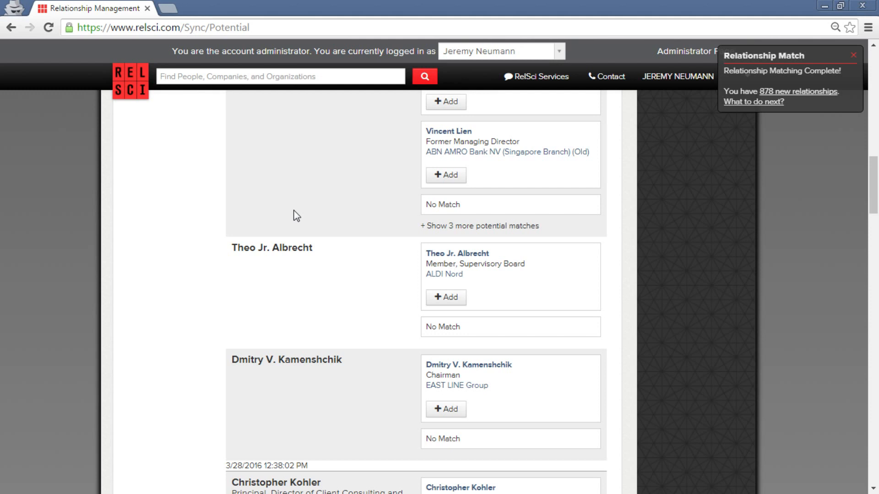
pyautogui.click(455, 299)
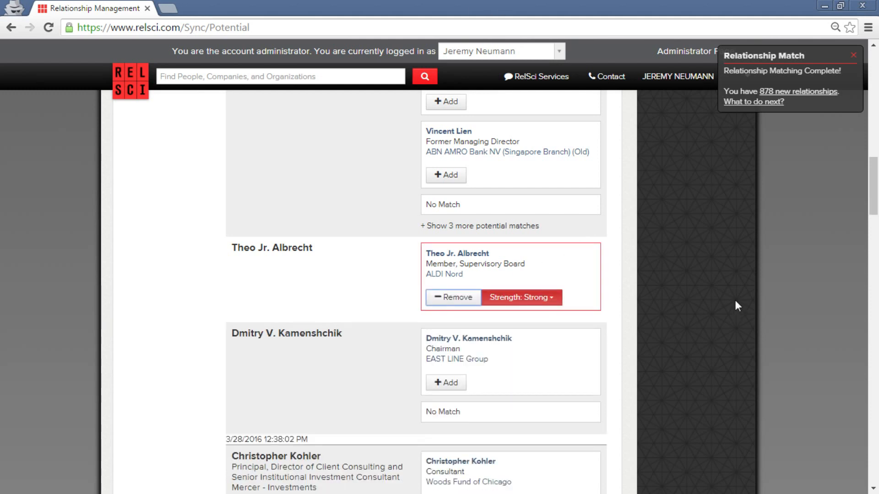
pyautogui.scroll(6, 766, 303)
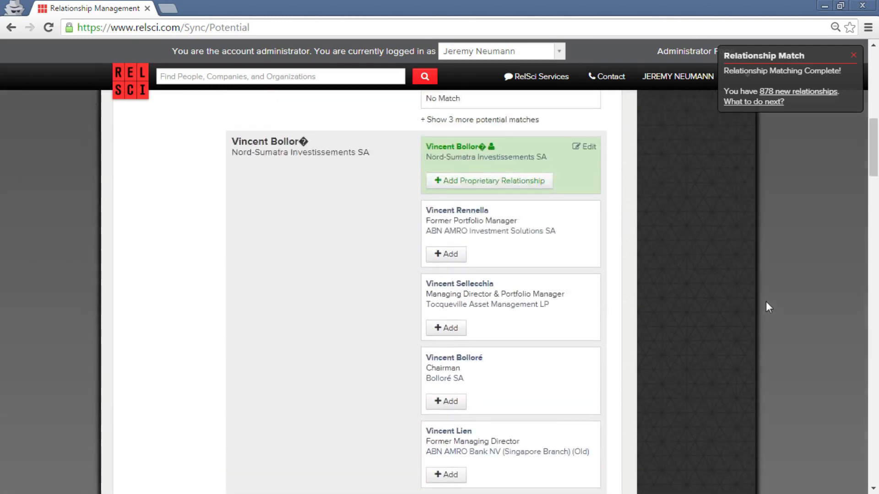
pyautogui.scroll(10, 768, 307)
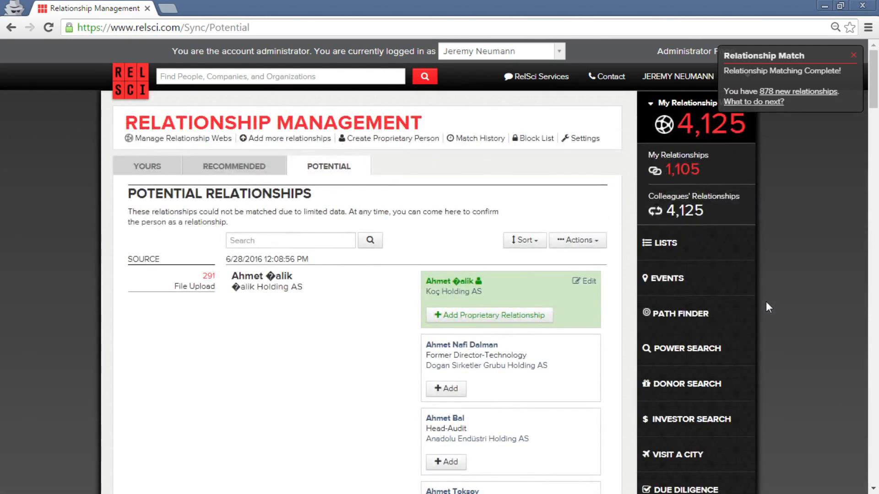
# Show My Relationship Web, where the ALDI Nord contact now appears tagged New.
pyautogui.click(151, 166)
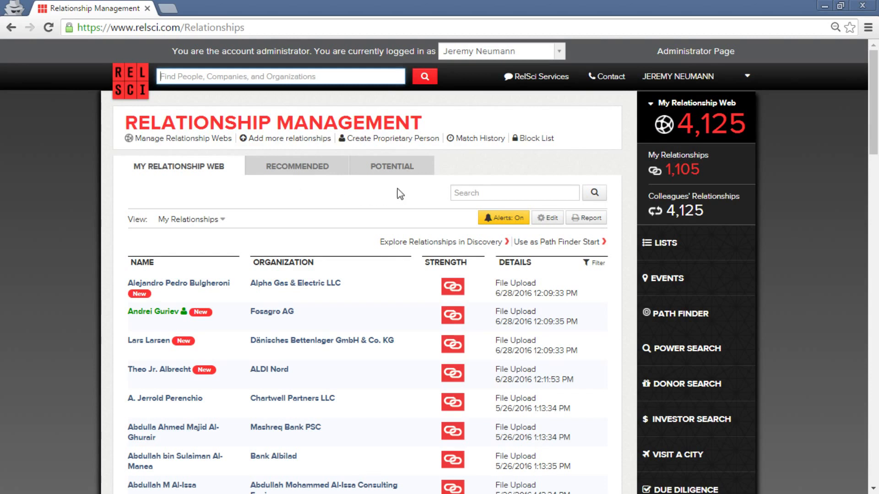
pyautogui.moveTo(663, 131)
pyautogui.click(722, 246)
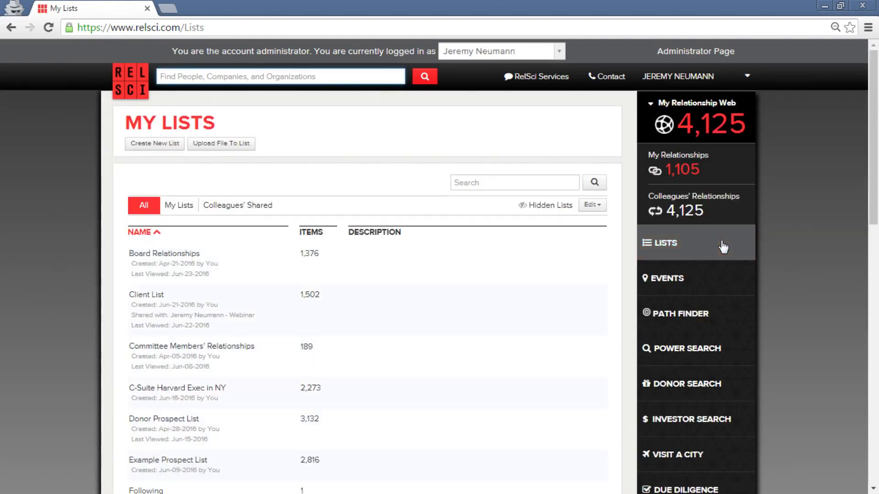
pyautogui.click(705, 171)
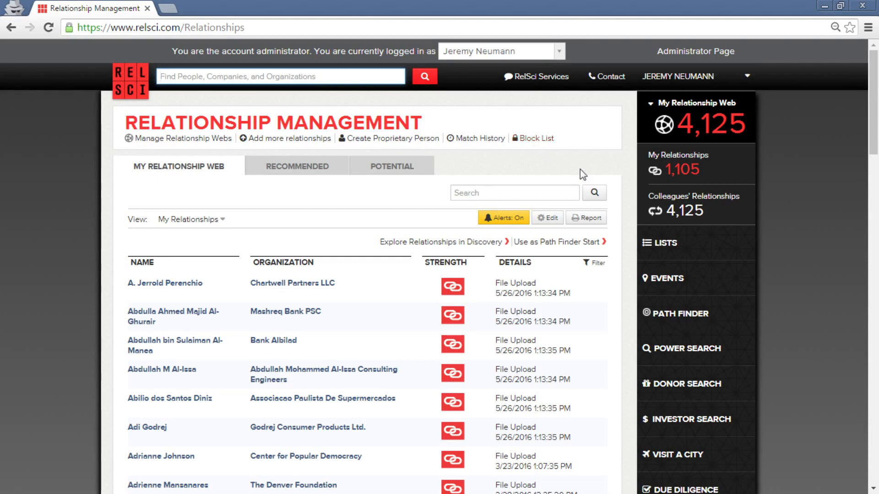
# Return to the My Lists page showing Board Relationships and Client List.
pyautogui.click(659, 247)
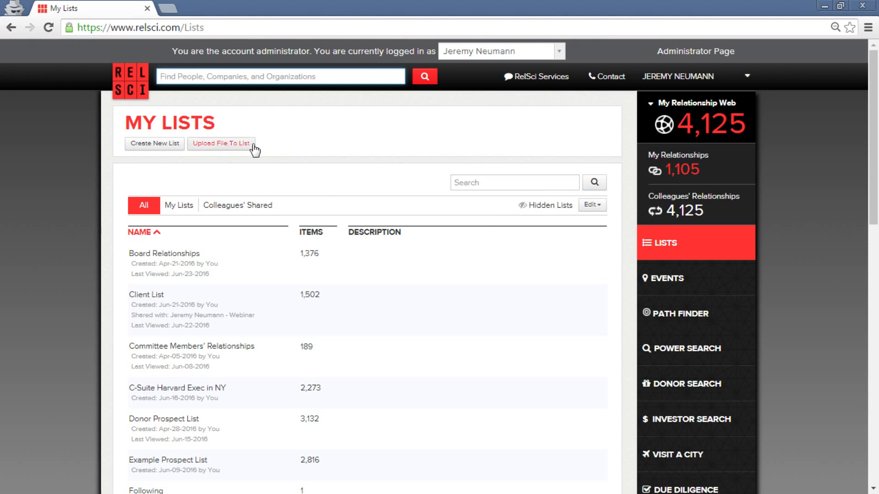
# In Upload To List, select the RelSci Workshop Example File CSV from the Workshop Folder.
pyautogui.click(238, 145)
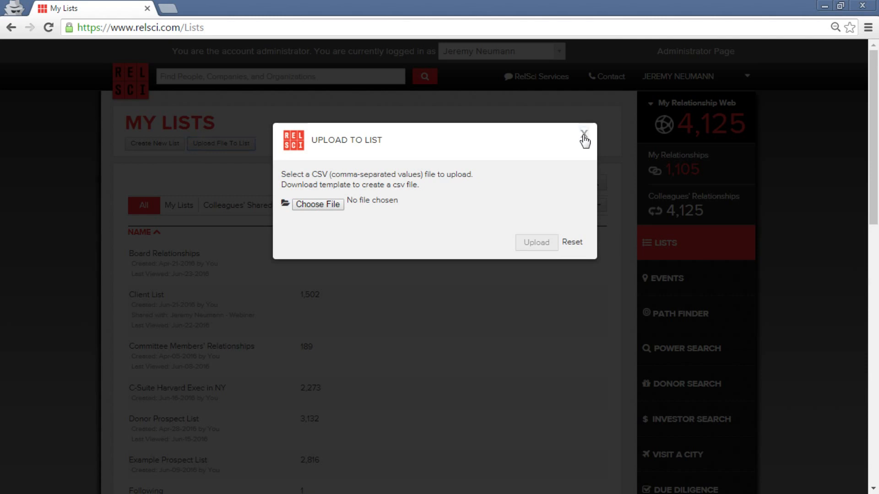
pyautogui.click(584, 137)
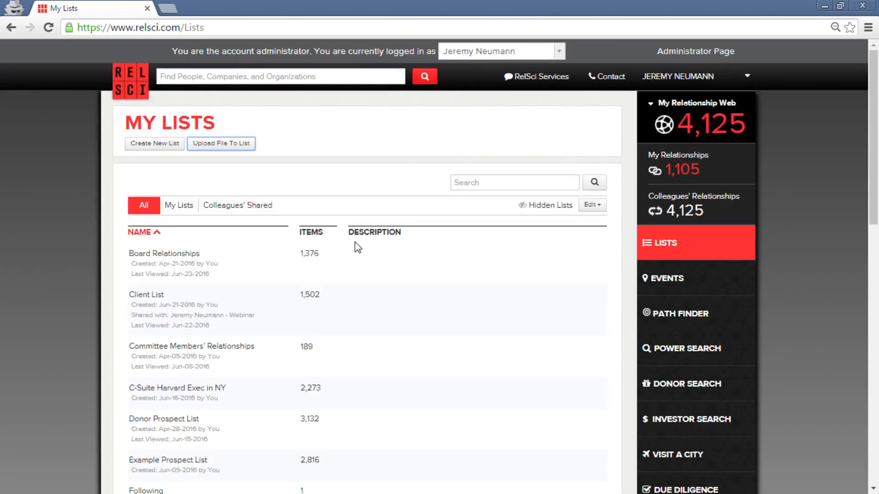
pyautogui.click(230, 145)
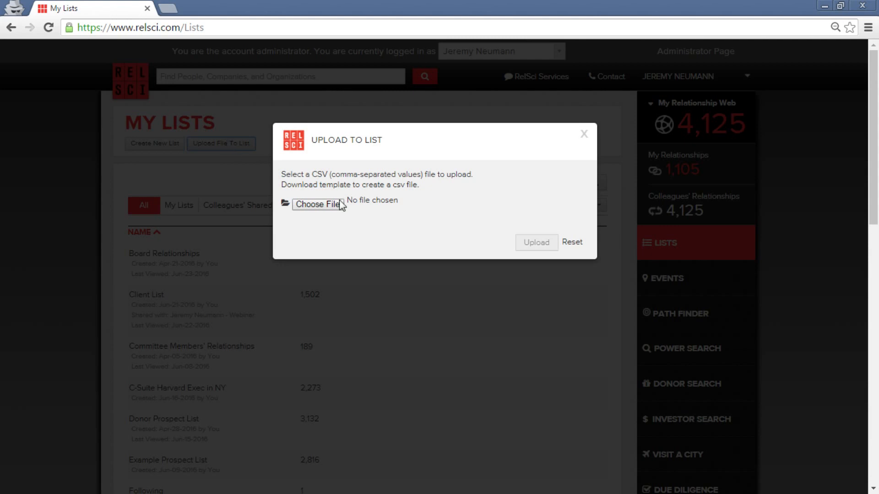
pyautogui.click(329, 207)
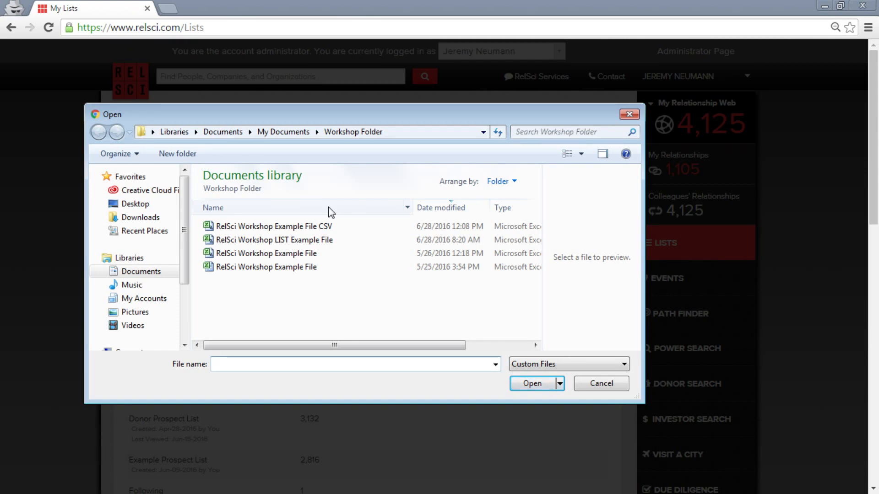
pyautogui.doubleClick(324, 240)
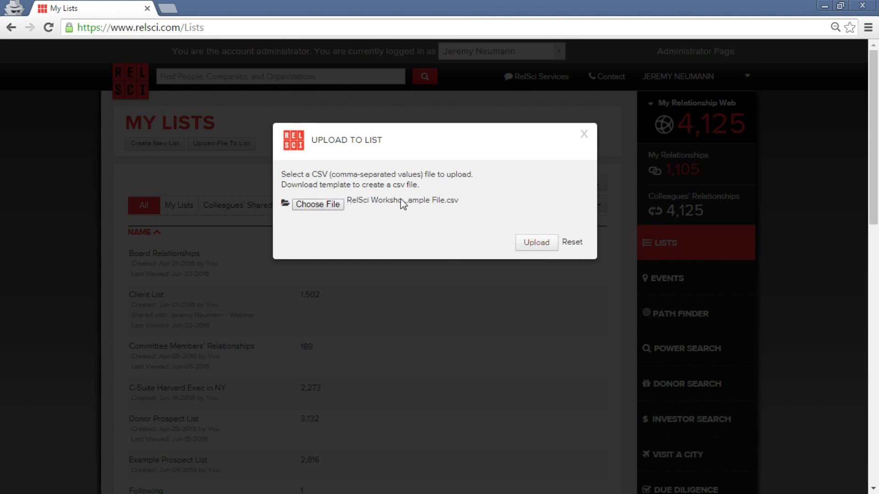
# Upload the chosen Workshop example CSV to the list.
pyautogui.click(547, 252)
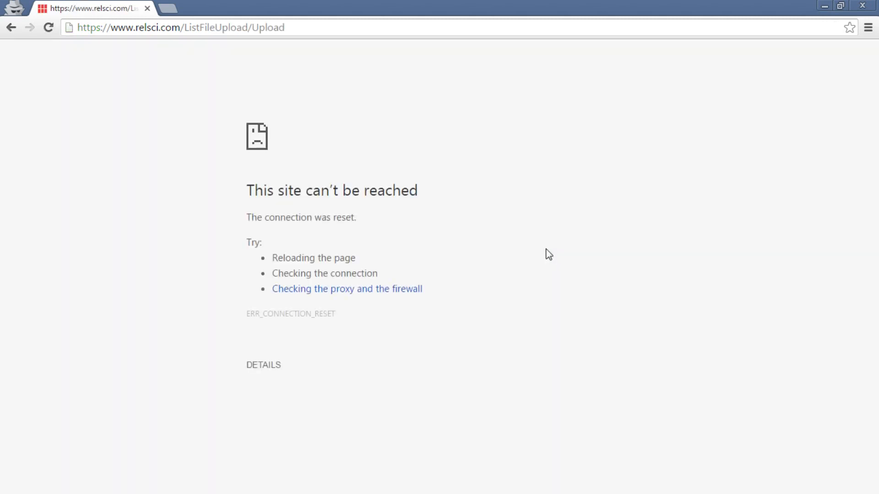
# Recover from the connection-reset error and get back to the My Lists page.
pyautogui.click(302, 28)
pyautogui.press('Return')
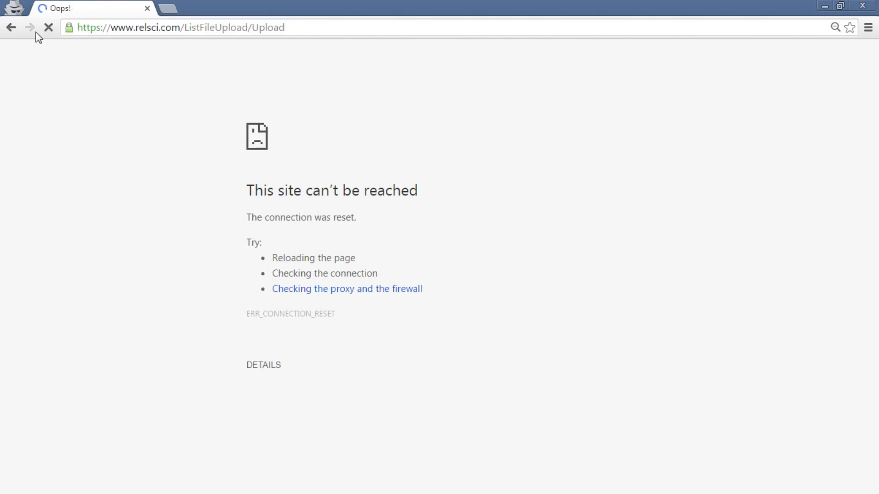
pyautogui.click(11, 28)
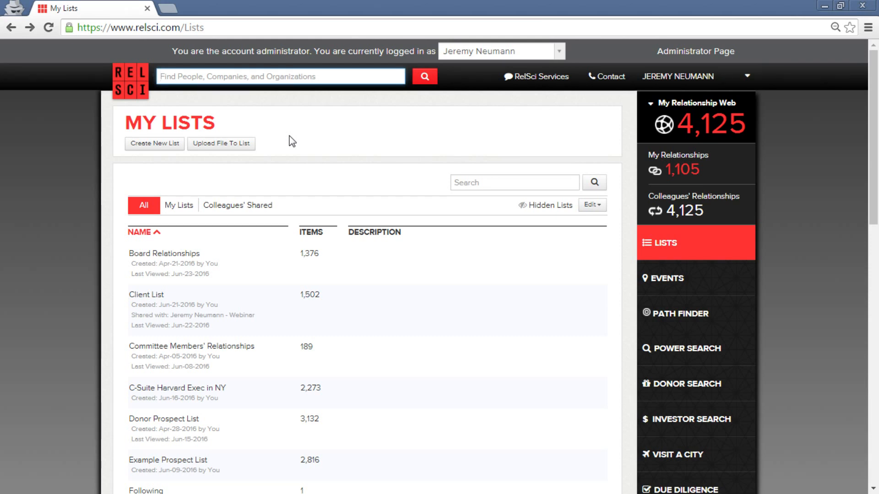
# Re-upload the workshop example CSV so the List Upload page appears.
pyautogui.click(249, 143)
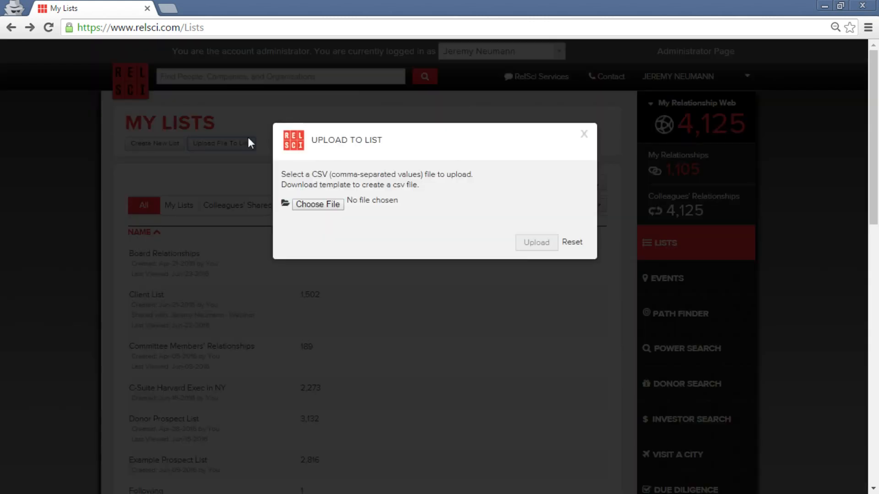
pyautogui.click(318, 206)
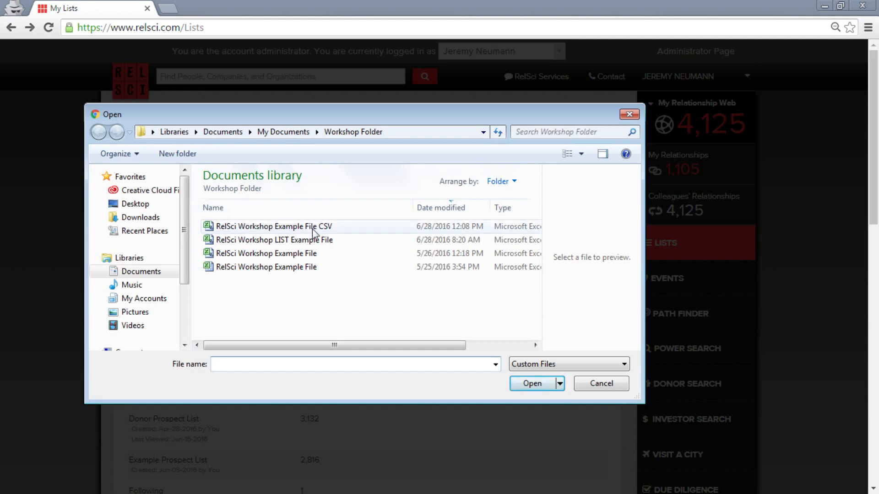
pyautogui.doubleClick(336, 240)
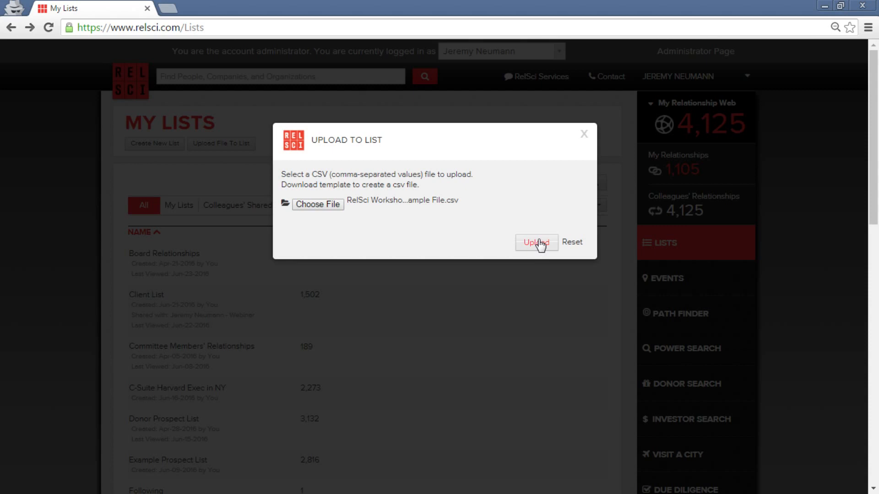
pyautogui.click(541, 245)
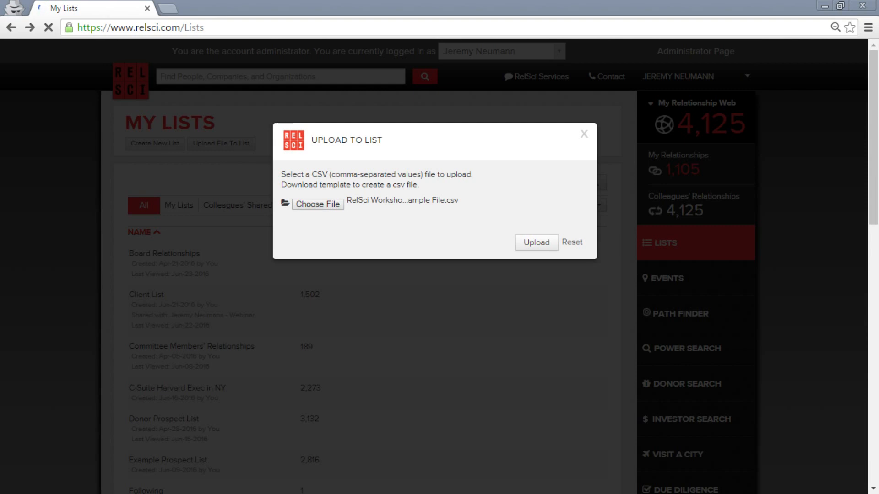
pyautogui.click(534, 244)
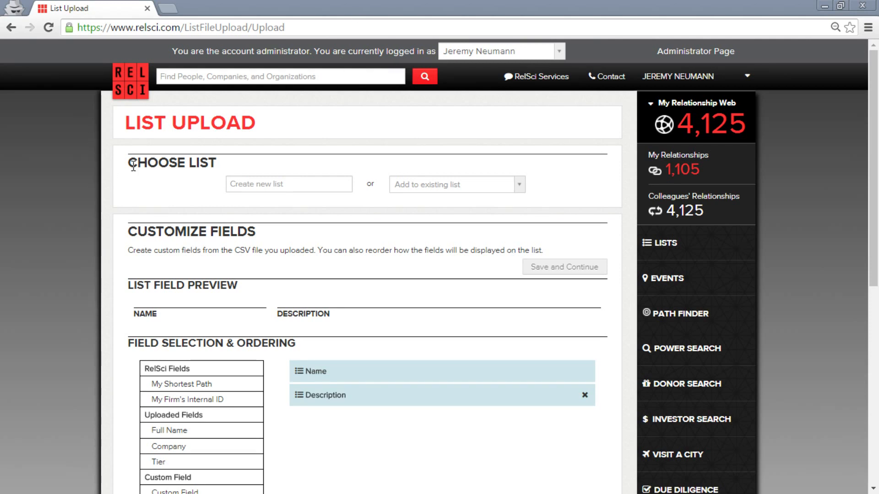
pyautogui.click(295, 183)
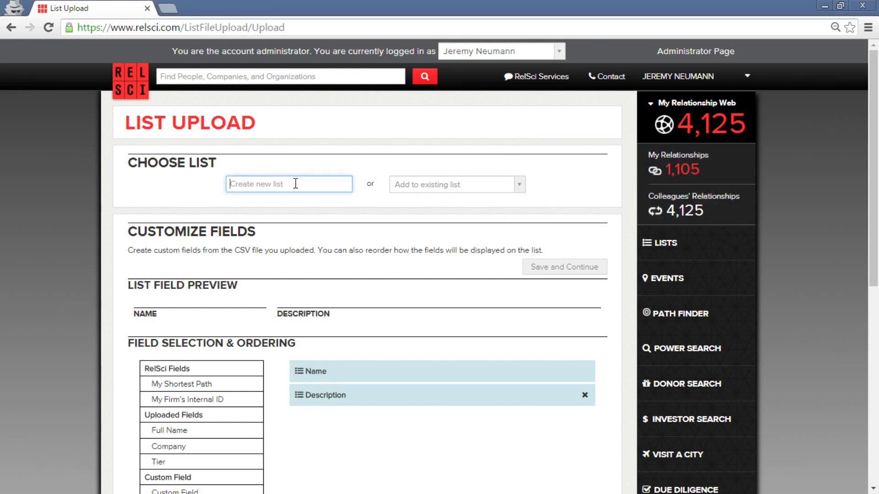
pyautogui.write('Prospect')
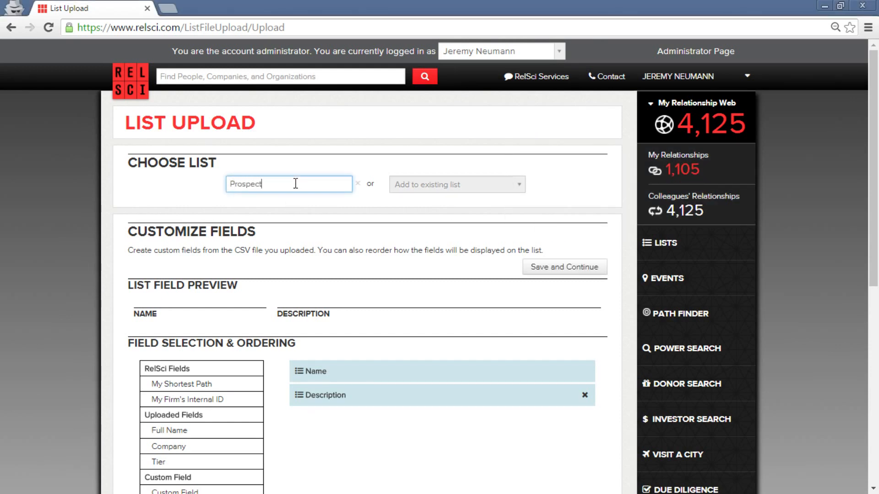
pyautogui.press('BackSpace')
pyautogui.press('BackSpace')
pyautogui.press('BackSpace')
pyautogui.press('BackSpace')
pyautogui.press('BackSpace')
pyautogui.press('BackSpace')
pyautogui.press('BackSpace')
pyautogui.write('Client List')
pyautogui.press('BackSpace')
pyautogui.press('BackSpace')
pyautogui.press('BackSpace')
pyautogui.press('BackSpace')
pyautogui.press('BackSpace')
pyautogui.press('BackSpace')
pyautogui.press('BackSpace')
pyautogui.press('BackSpace')
pyautogui.press('BackSpace')
pyautogui.press('BackSpace')
pyautogui.press('BackSpace')
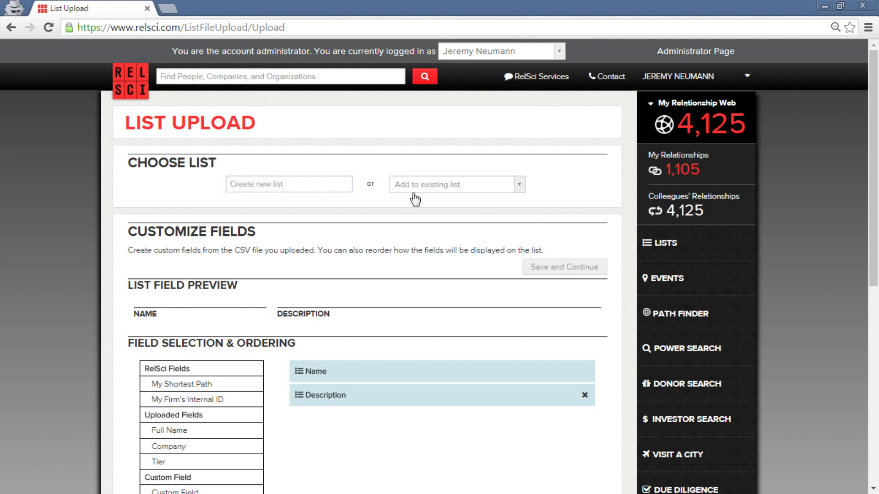
pyautogui.click(459, 186)
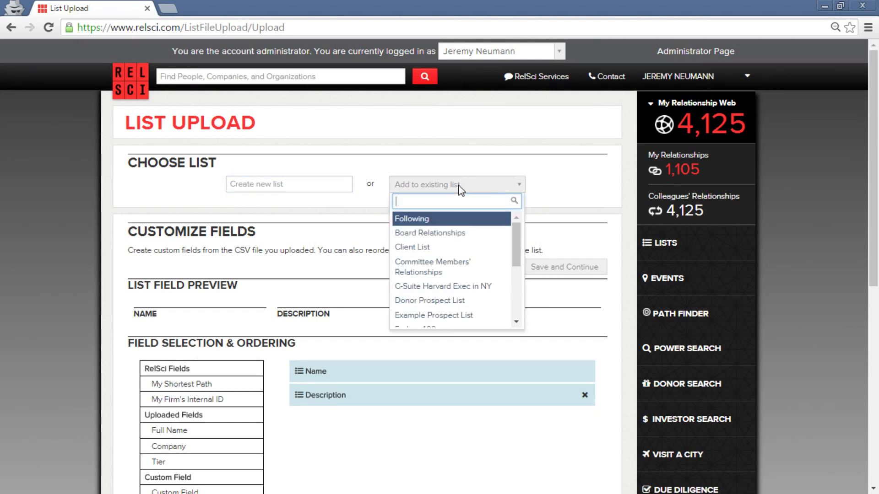
pyautogui.scroll(-2, 456, 245)
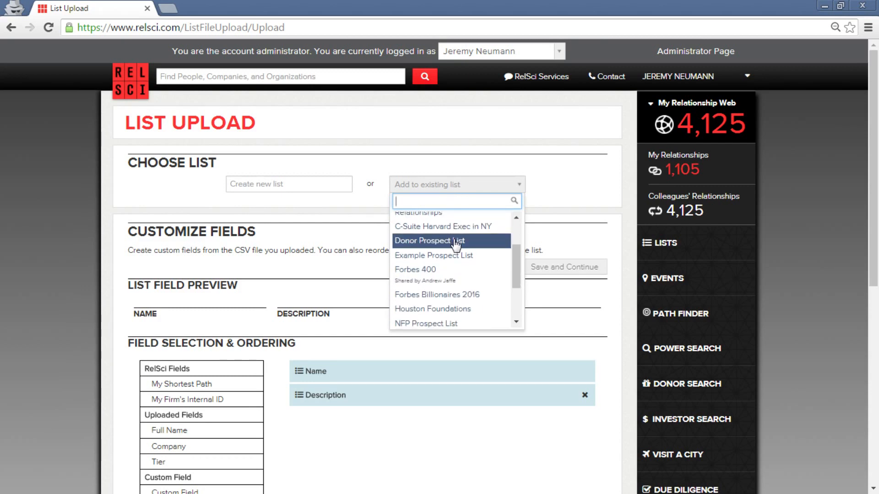
pyautogui.scroll(1, 456, 220)
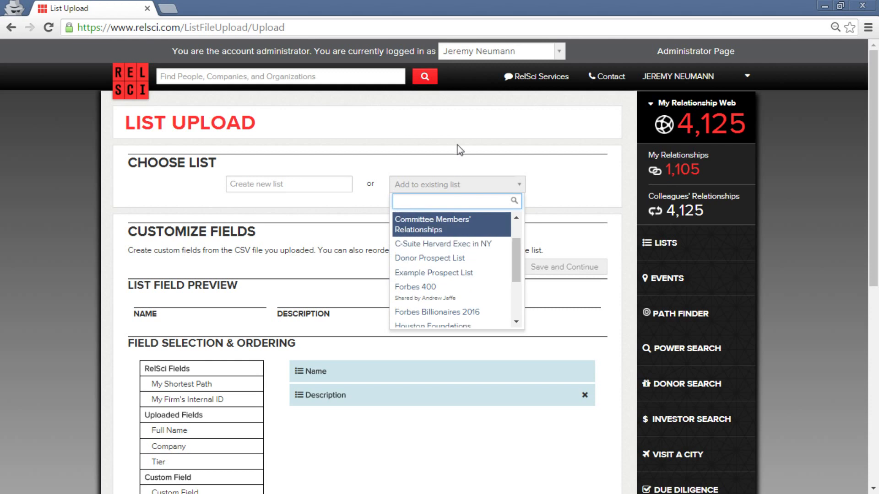
pyautogui.click(460, 151)
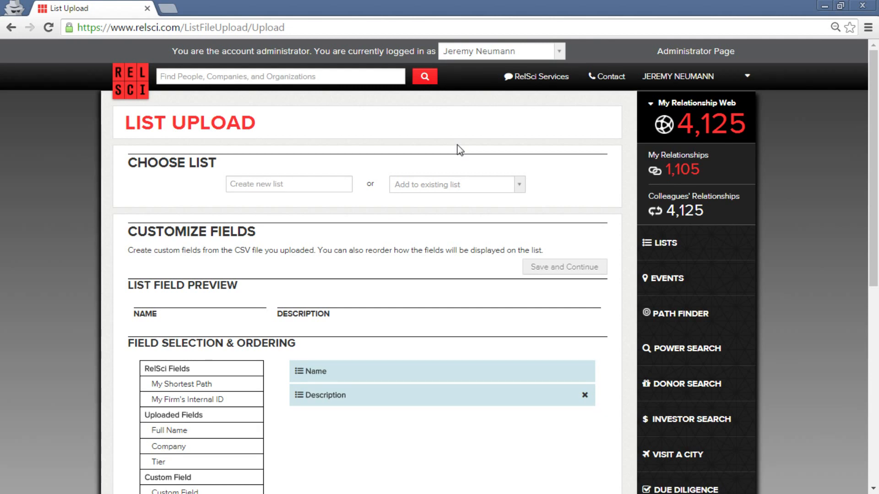
# Create a new list named 'Client List' for the upload.
pyautogui.click(323, 186)
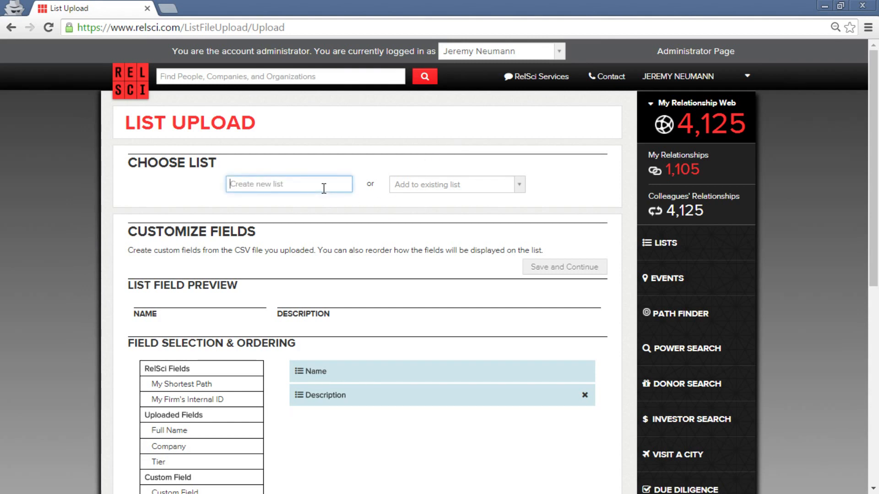
pyautogui.write('Client List')
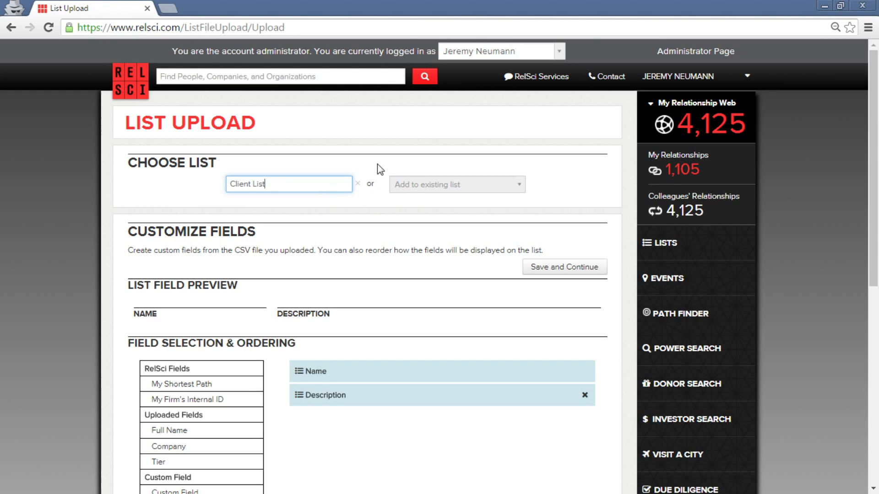
pyautogui.scroll(-2, 378, 166)
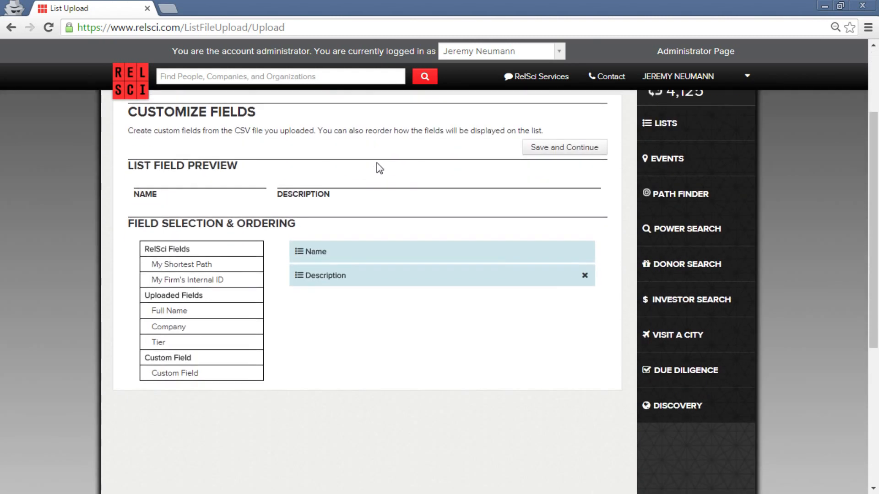
pyautogui.scroll(1, 378, 166)
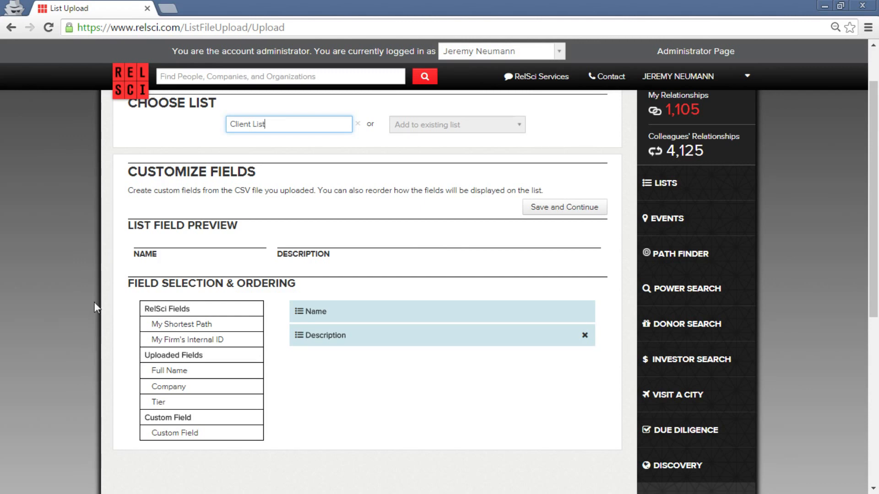
pyautogui.scroll(-1, 347, 283)
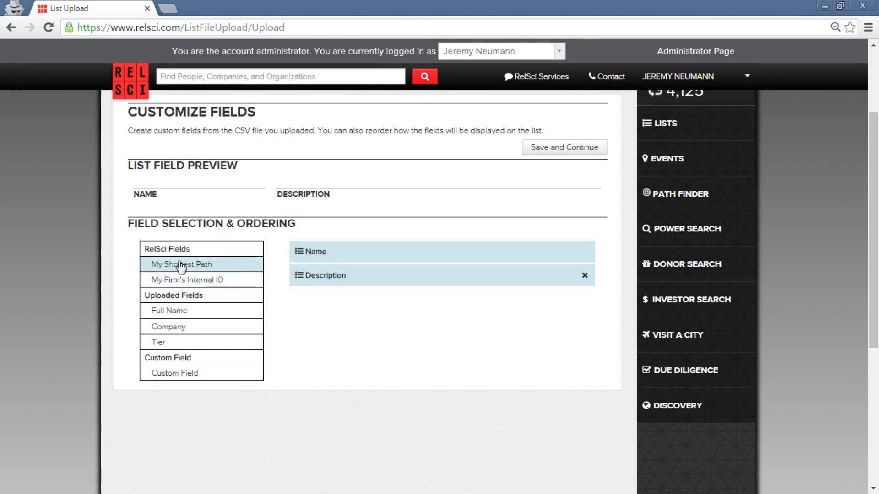
# Add the Tier field and a Dropdown Menu custom field, then edit its dropdown options.
pyautogui.click(192, 345)
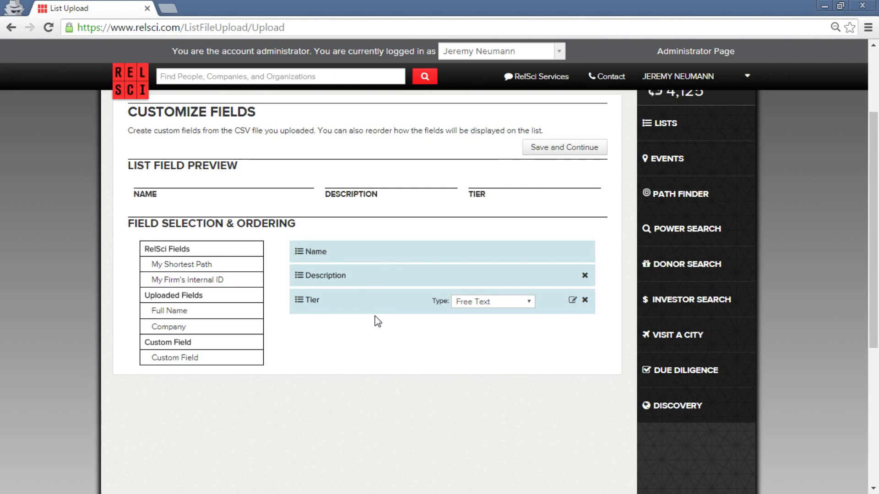
pyautogui.click(235, 365)
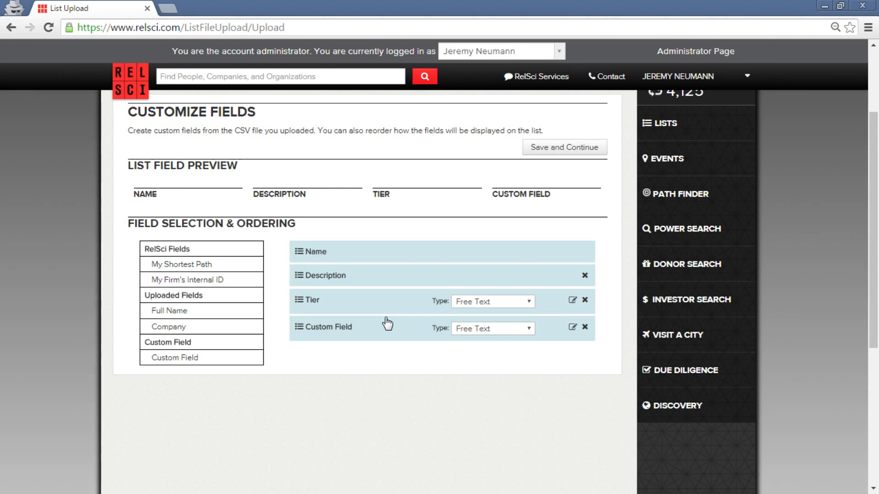
pyautogui.click(506, 332)
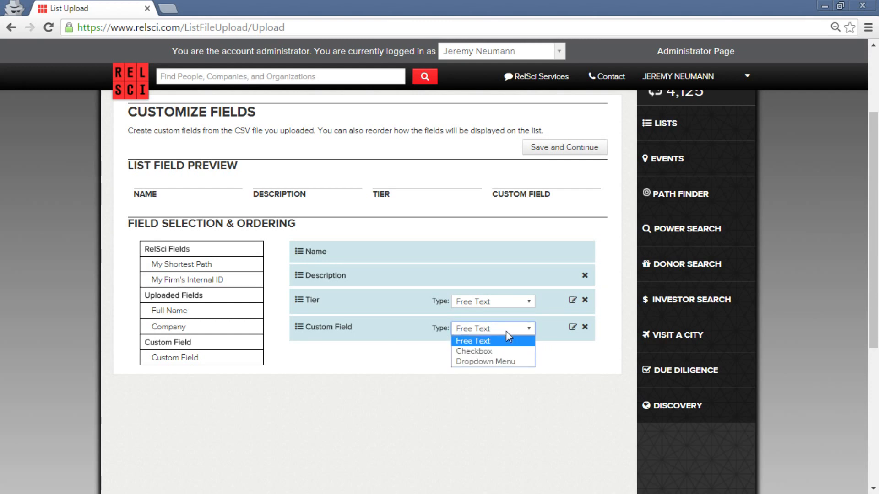
pyautogui.click(487, 353)
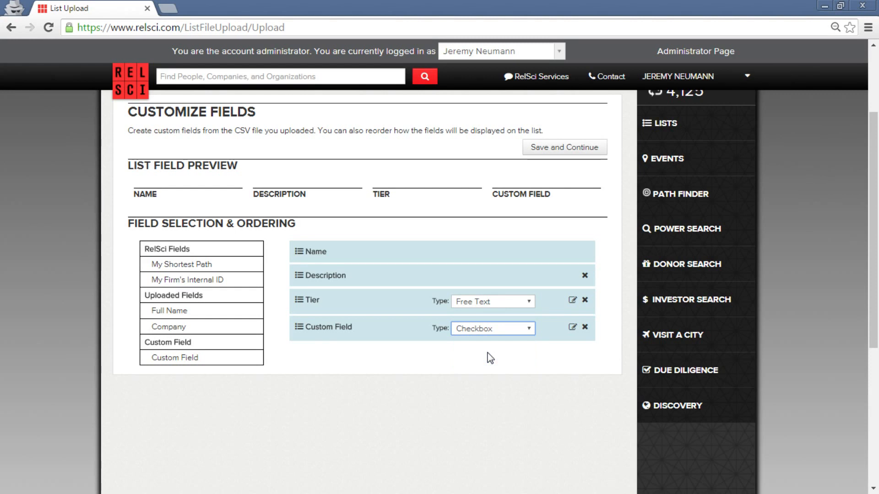
pyautogui.click(495, 330)
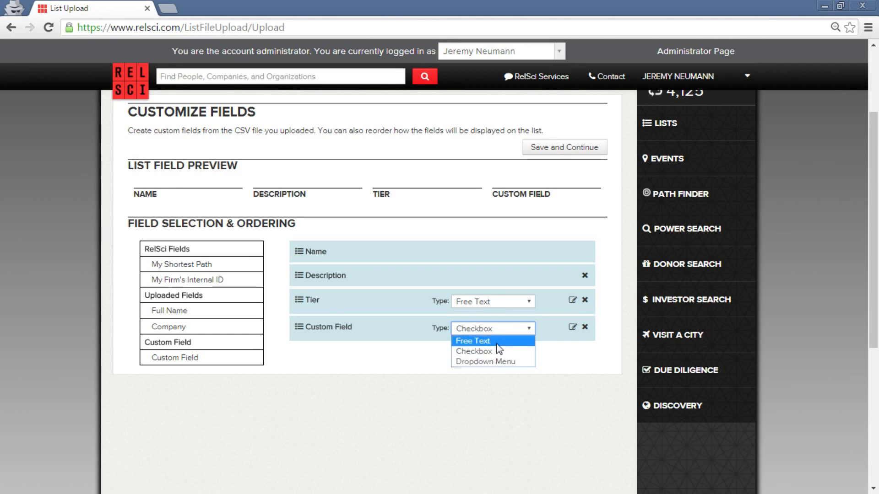
pyautogui.click(501, 363)
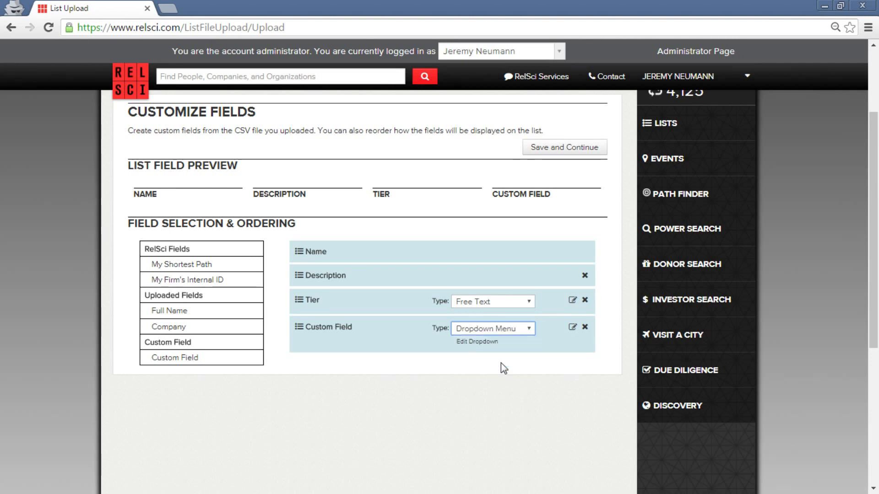
pyautogui.click(477, 342)
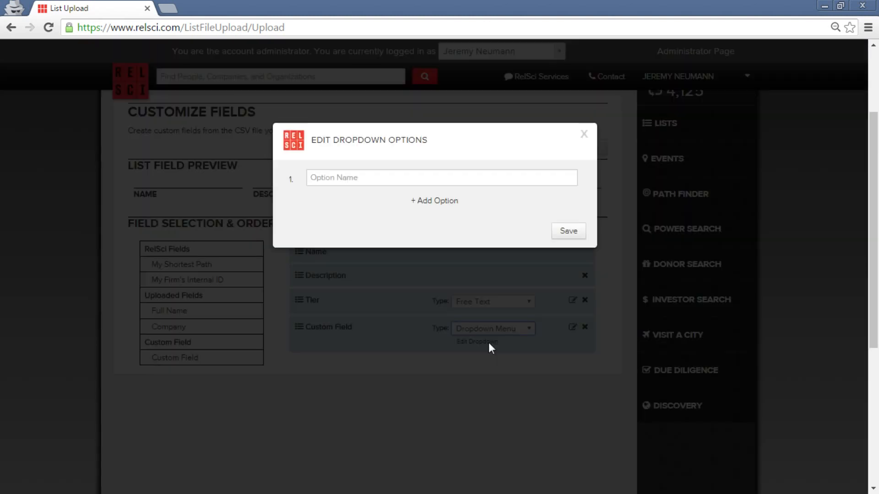
# Give the dropdown the options Attending, Declined and No Response, then save and continue.
pyautogui.click(435, 202)
pyautogui.click(434, 222)
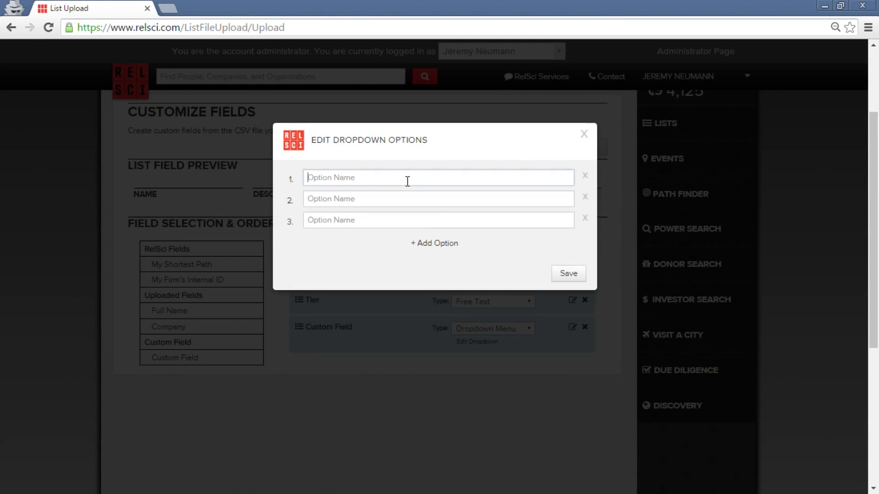
pyautogui.click(407, 180)
pyautogui.write('Attending')
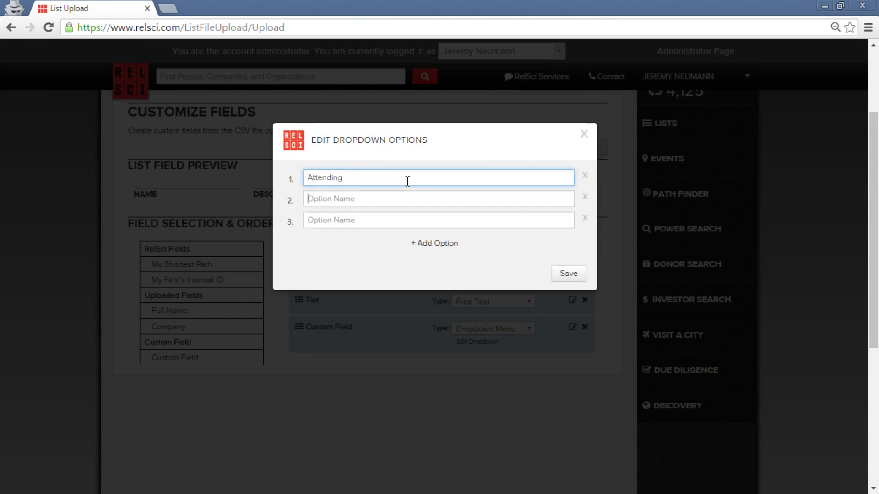
pyautogui.press('Tab')
pyautogui.write('De')
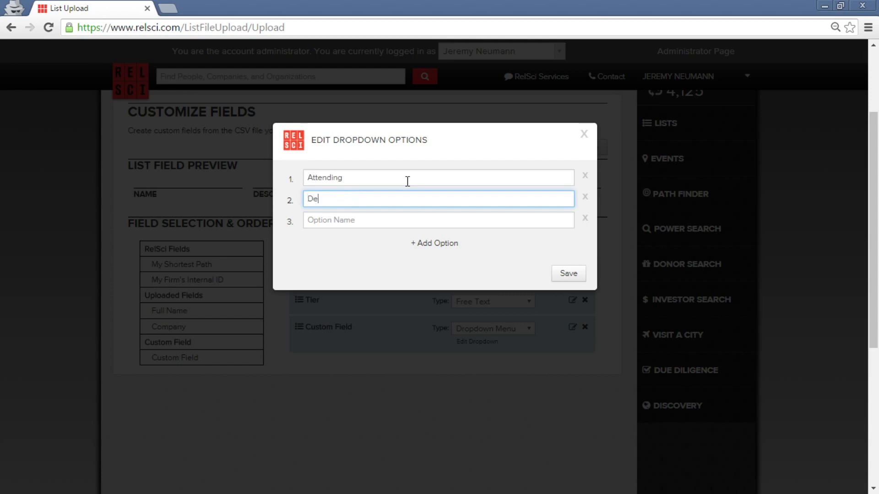
pyautogui.write('clined')
pyautogui.press('Tab')
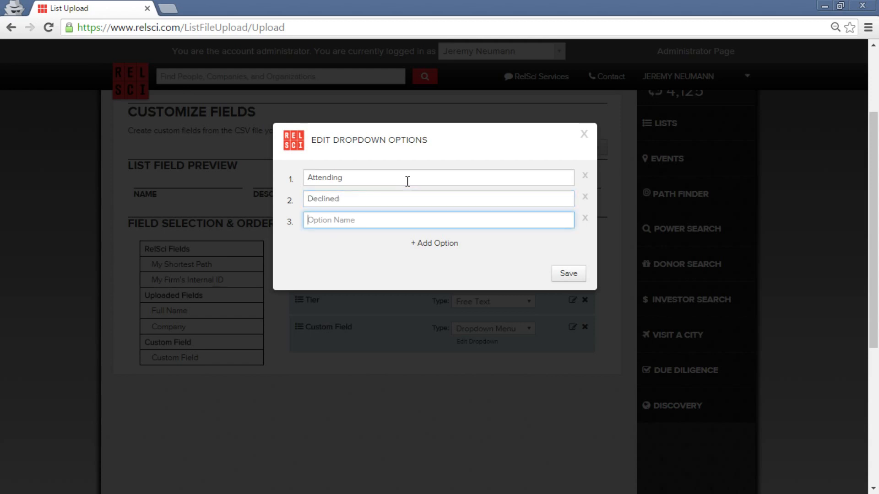
pyautogui.write('No Response')
pyautogui.click(579, 280)
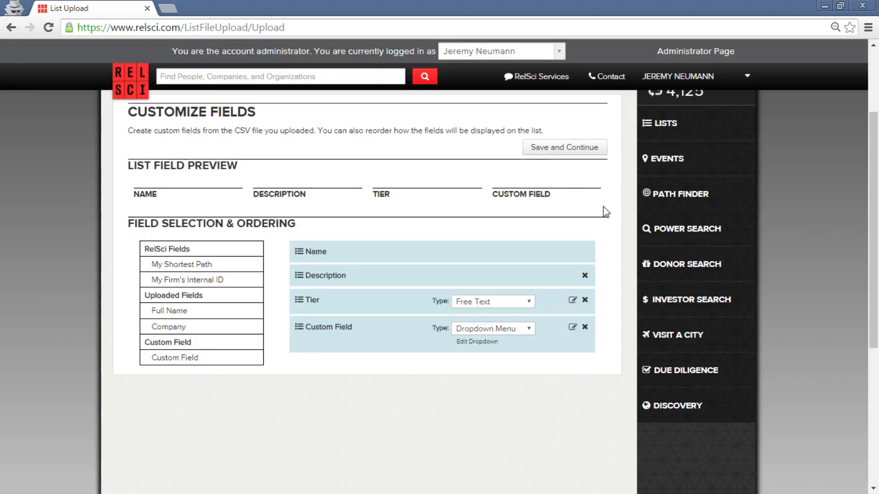
pyautogui.click(583, 160)
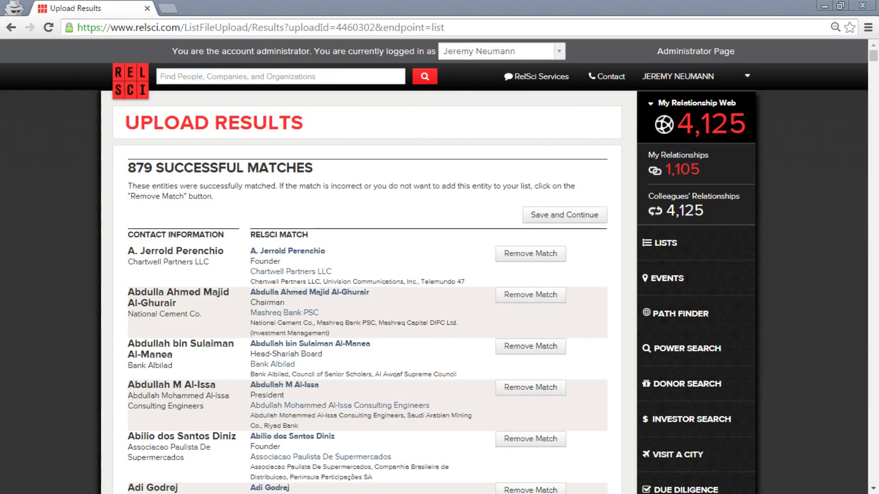
# Accept the 879 successful matches and pick suggested profiles for the first four possible matches.
pyautogui.click(575, 220)
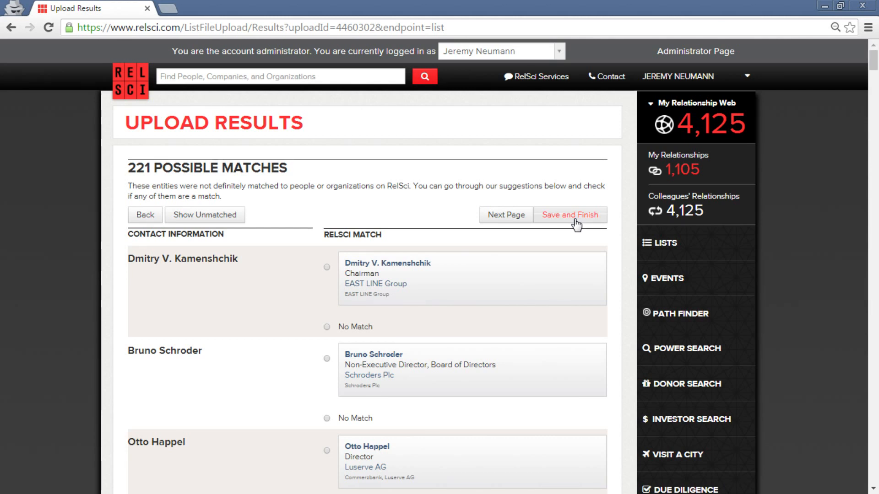
pyautogui.scroll(-3, 501, 234)
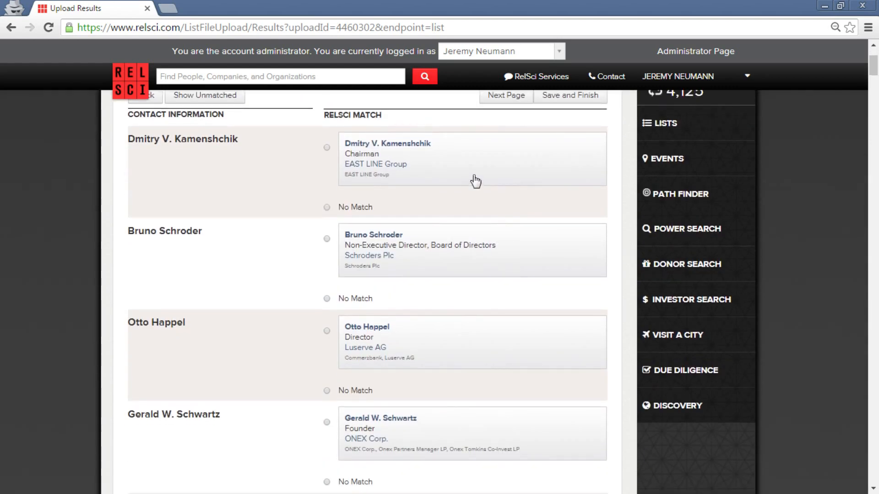
pyautogui.click(472, 179)
pyautogui.click(471, 274)
pyautogui.click(461, 351)
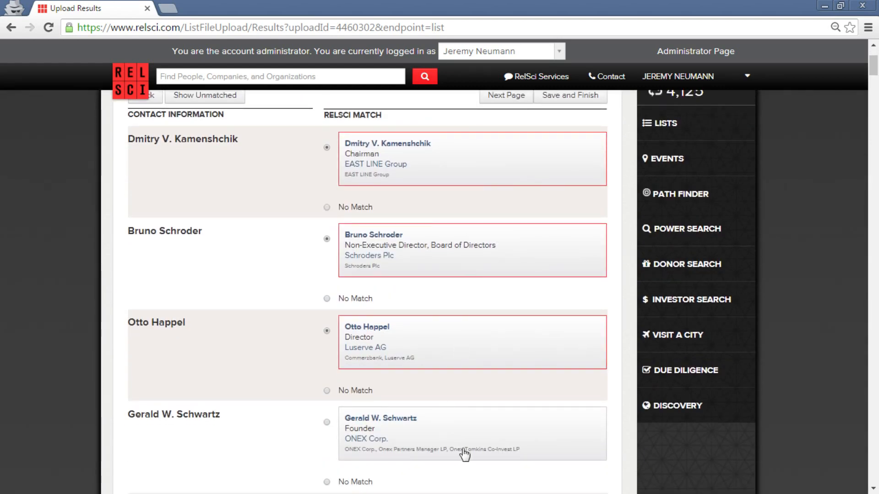
pyautogui.click(465, 452)
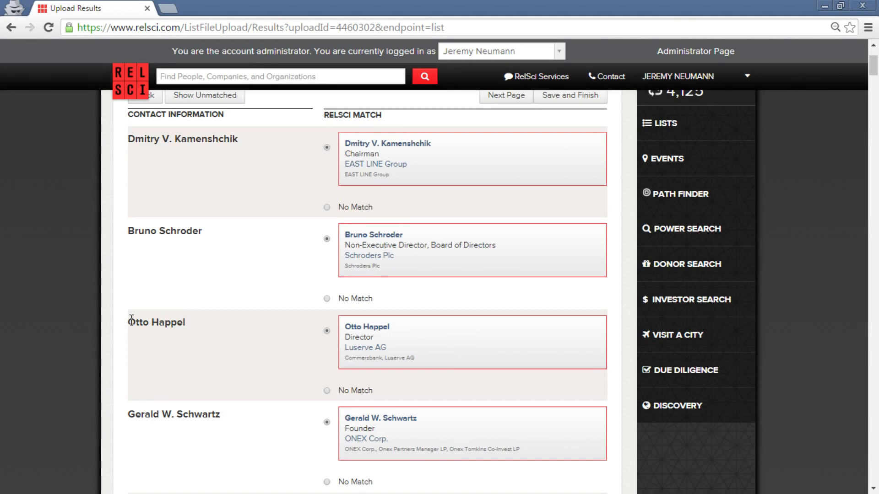
pyautogui.scroll(3, 547, 281)
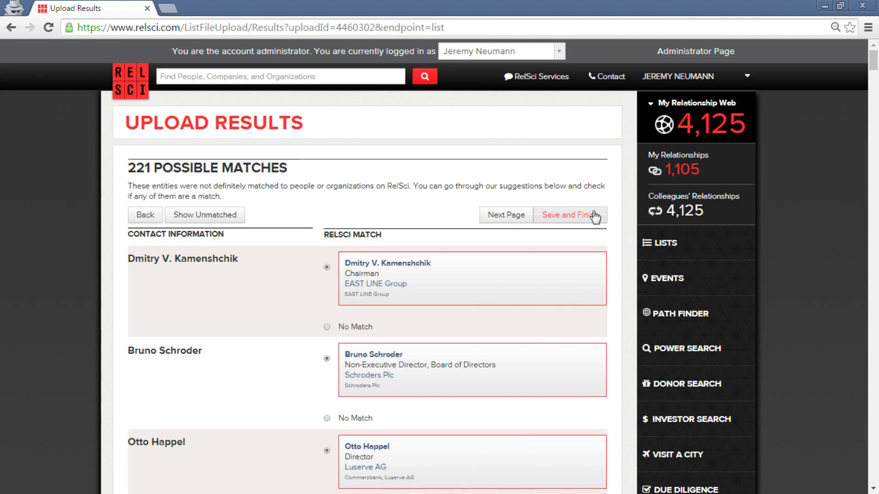
# Save the reviewed upload matches to the list with Save and Finish.
pyautogui.click(594, 215)
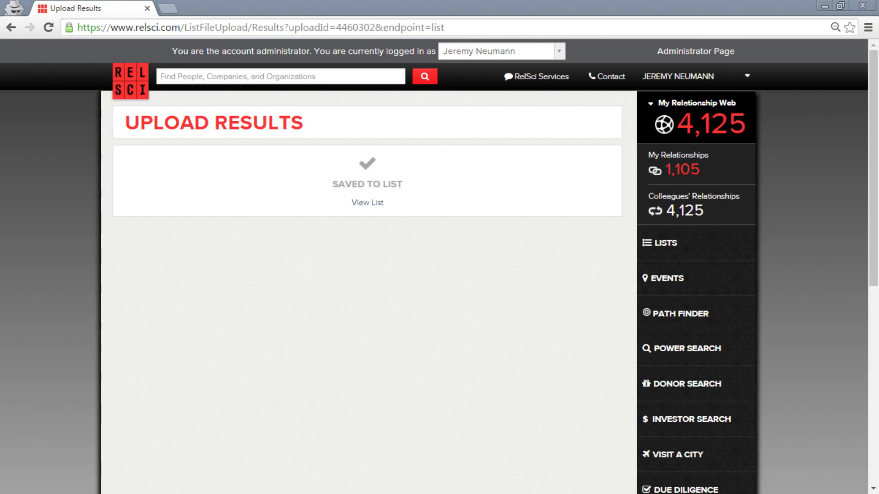
# Open the saved Client List and set A. Jerrold Perenchio's Tier to Mid.
pyautogui.click(378, 202)
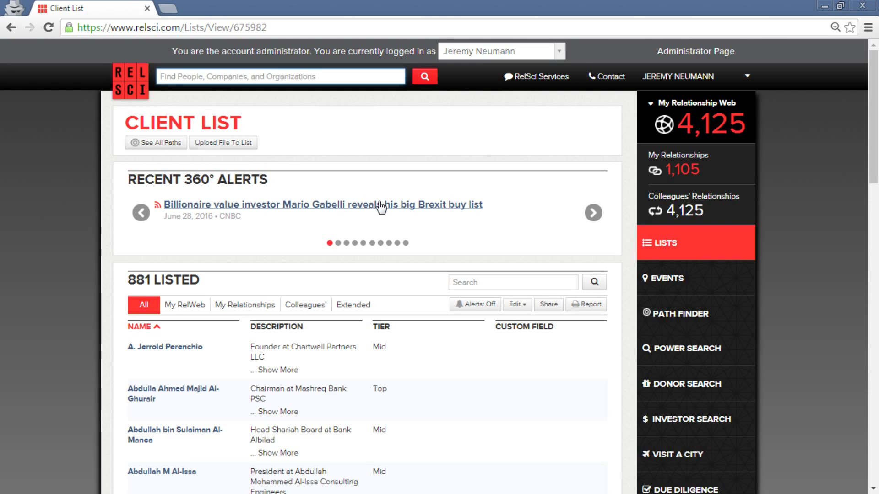
pyautogui.scroll(-3, 357, 151)
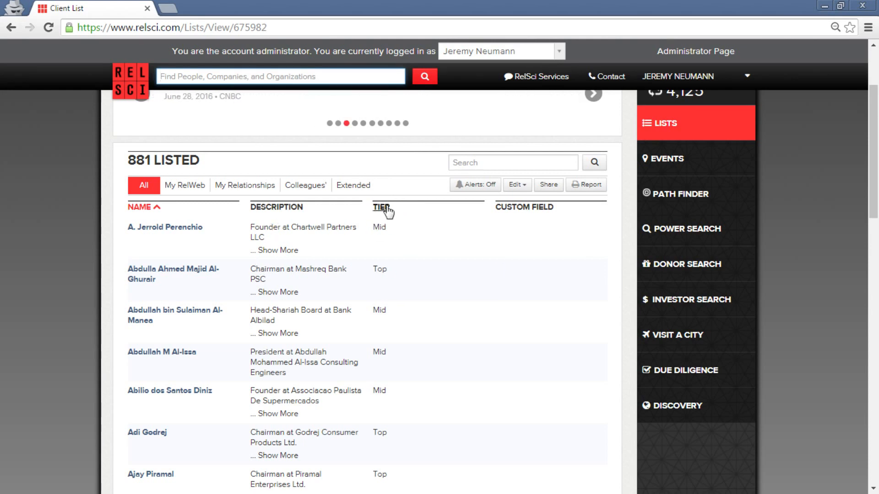
pyautogui.click(378, 226)
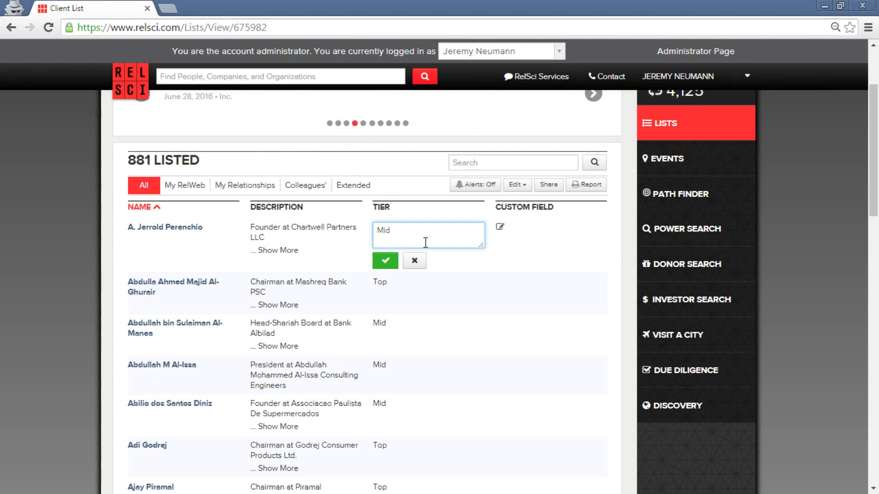
pyautogui.press('BackSpace')
pyautogui.press('BackSpace')
pyautogui.press('BackSpace')
pyautogui.write('Enterprise')
pyautogui.press('BackSpace')
pyautogui.press('BackSpace')
pyautogui.press('BackSpace')
pyautogui.press('BackSpace')
pyautogui.press('BackSpace')
pyautogui.press('BackSpace')
pyautogui.press('BackSpace')
pyautogui.press('BackSpace')
pyautogui.press('BackSpace')
pyautogui.press('BackSpace')
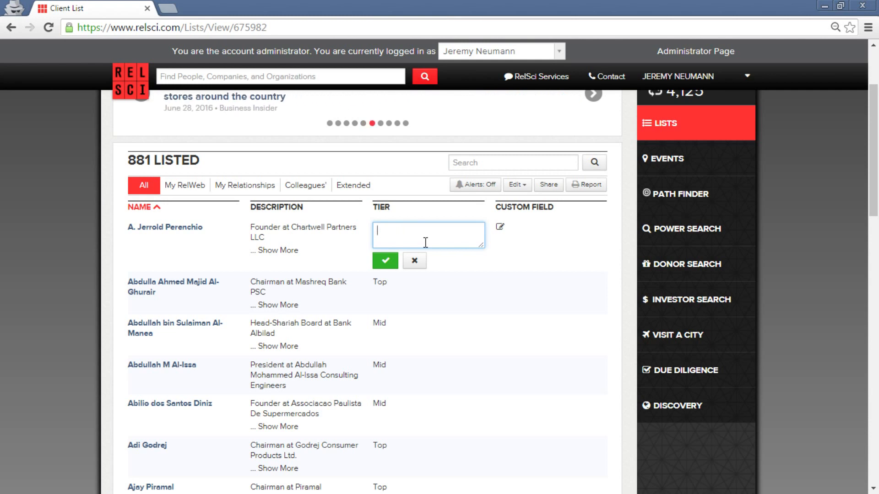
pyautogui.write('Small')
pyautogui.press('BackSpace')
pyautogui.press('BackSpace')
pyautogui.press('BackSpace')
pyautogui.press('BackSpace')
pyautogui.press('BackSpace')
pyautogui.write('Mid')
pyautogui.click(389, 263)
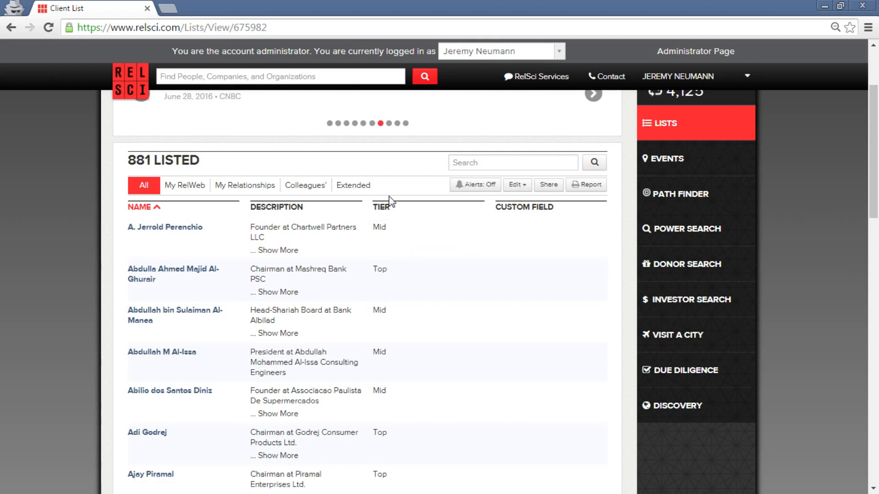
pyautogui.moveTo(570, 226)
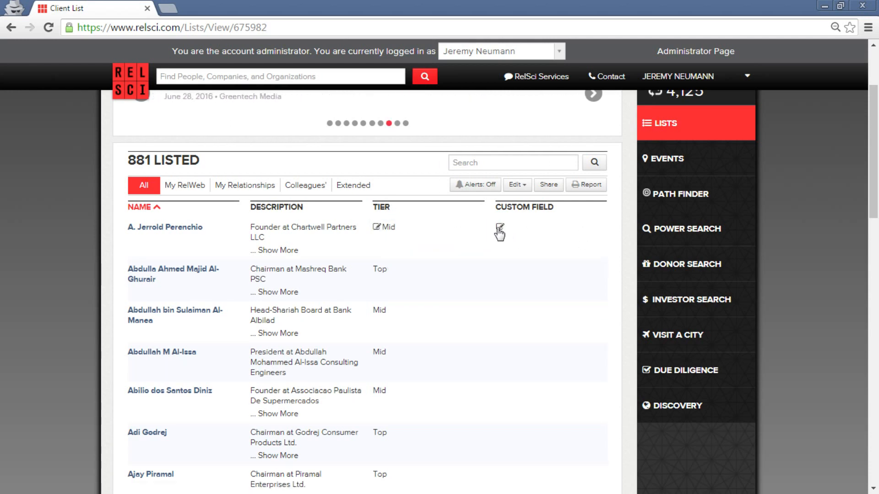
# Set Perenchio's custom field to Attending and Adi Godrej's custom field to Declined.
pyautogui.click(499, 228)
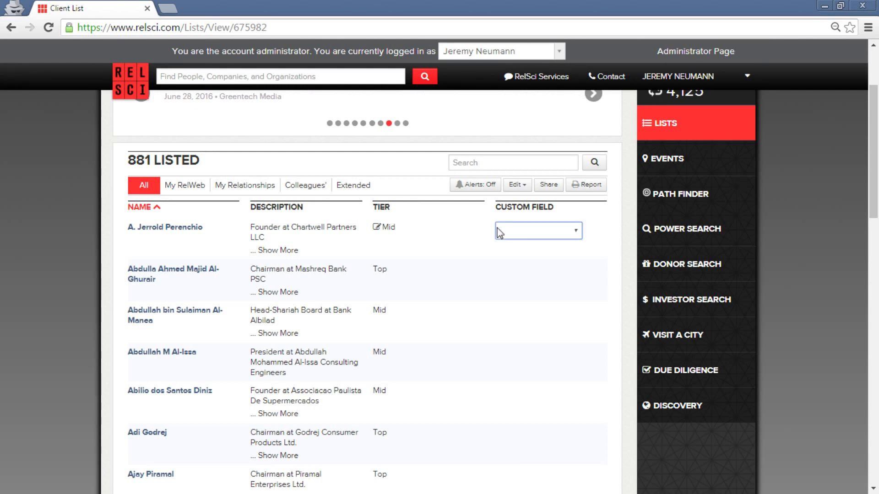
pyautogui.click(544, 237)
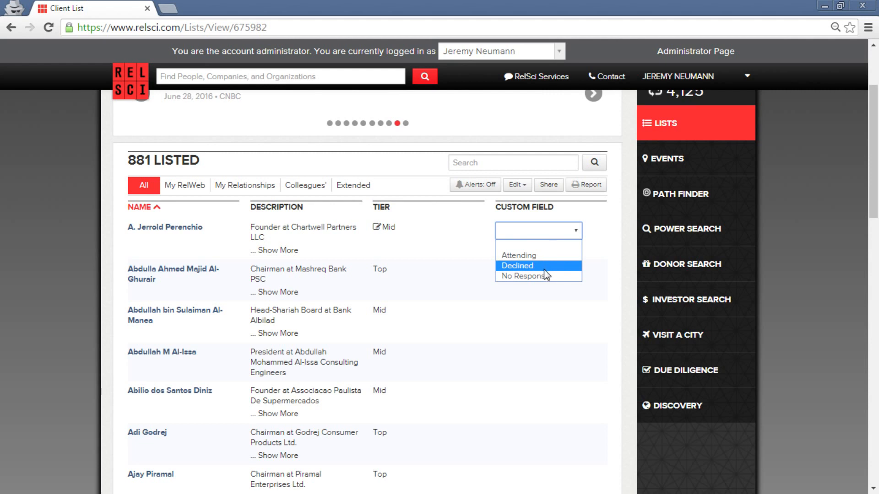
pyautogui.click(542, 256)
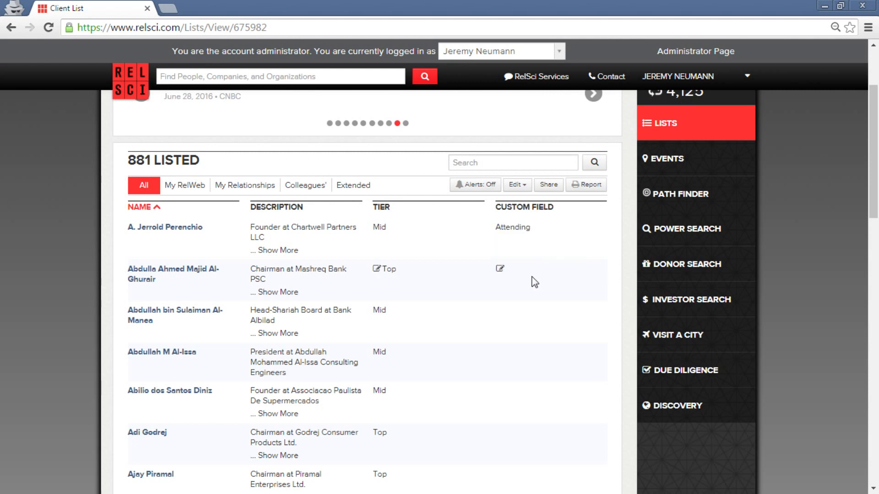
pyautogui.click(500, 268)
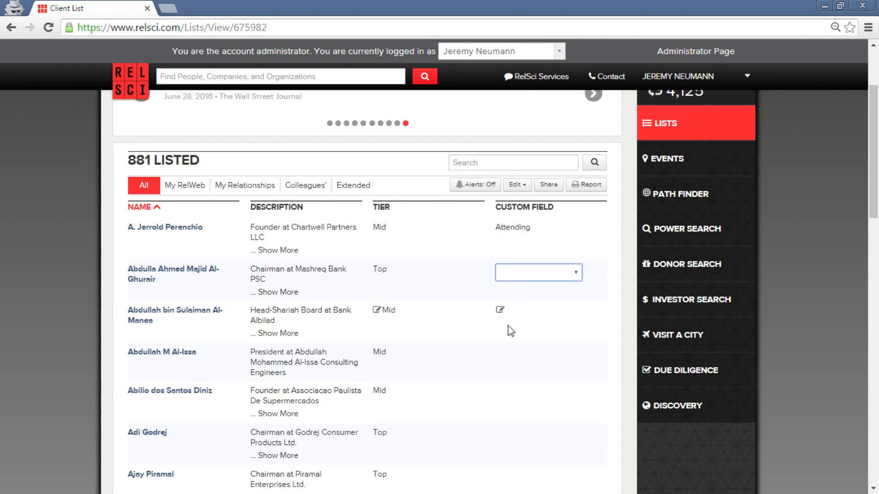
pyautogui.click(500, 432)
pyautogui.click(534, 439)
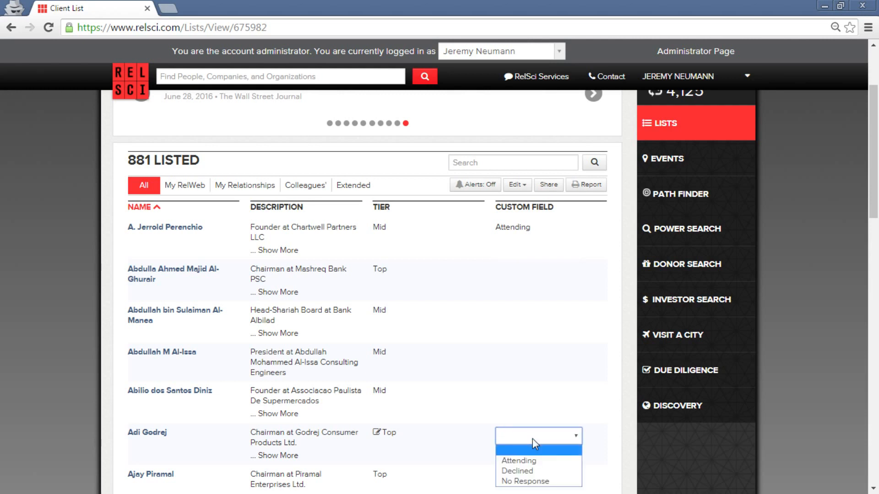
pyautogui.click(535, 470)
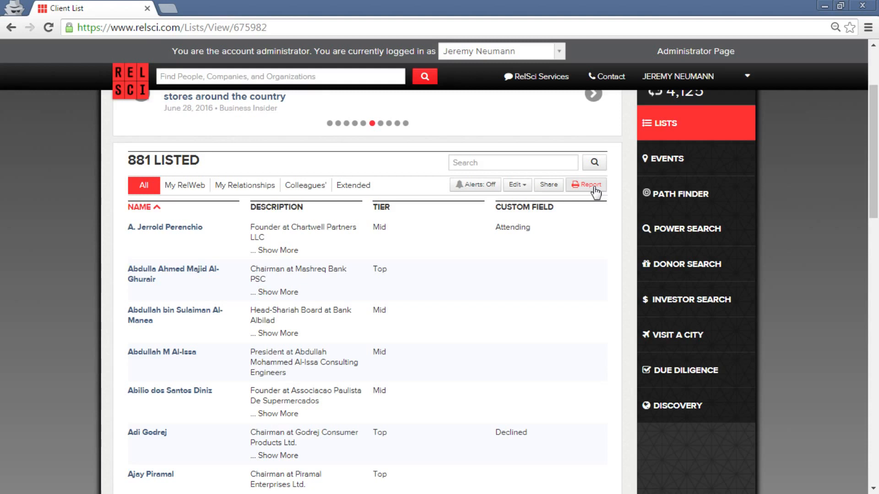
pyautogui.moveTo(534, 234)
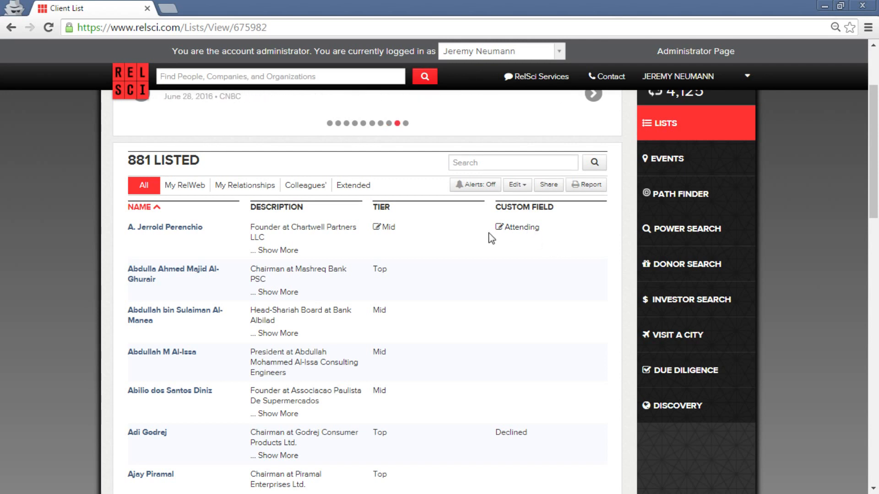
pyautogui.click(497, 229)
pyautogui.click(530, 238)
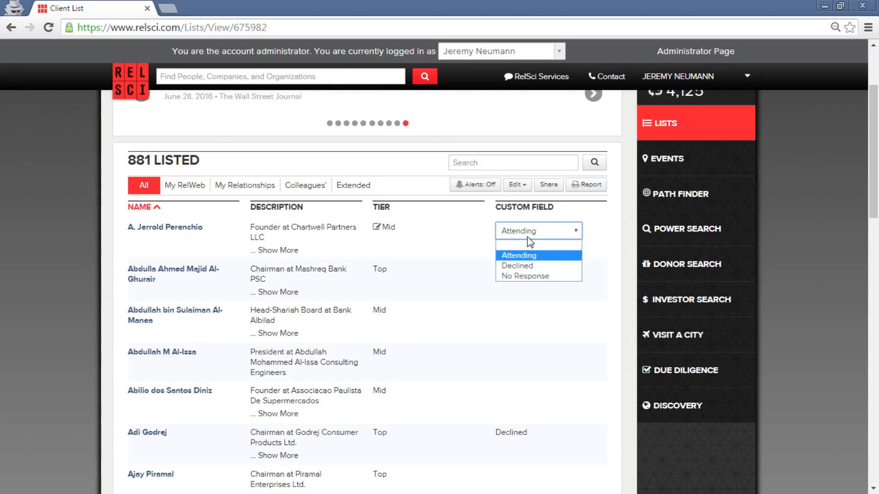
pyautogui.click(530, 242)
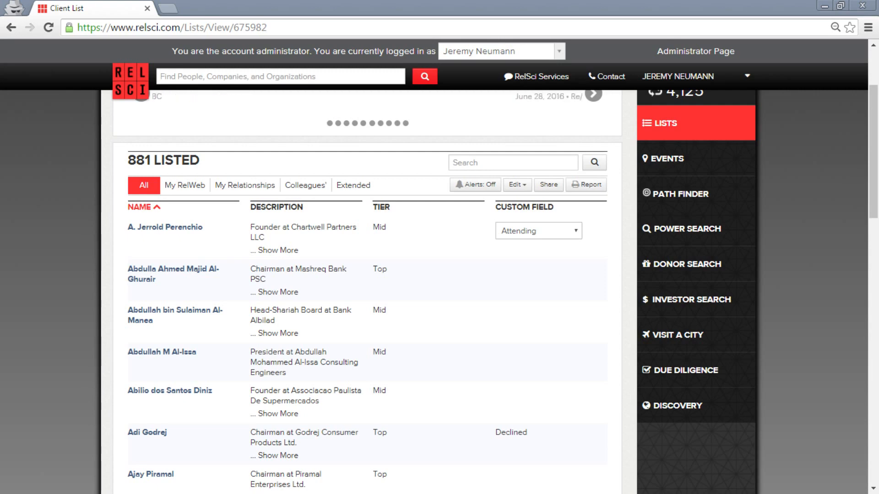
pyautogui.hotkey('alt', 'Tab')
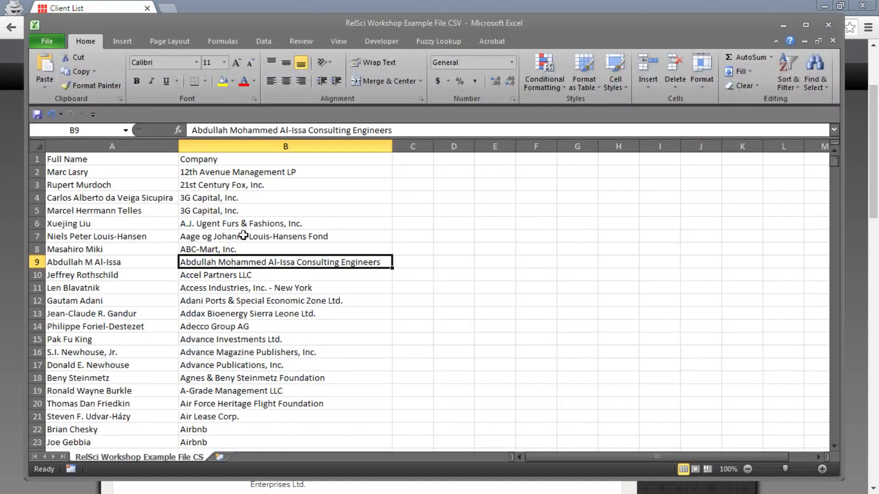
# Add Estimated Net Worth, Phone and Address headers in C1:E1, then close the example without saving.
pyautogui.moveTo(430, 22); pyautogui.dragTo(435, 19)
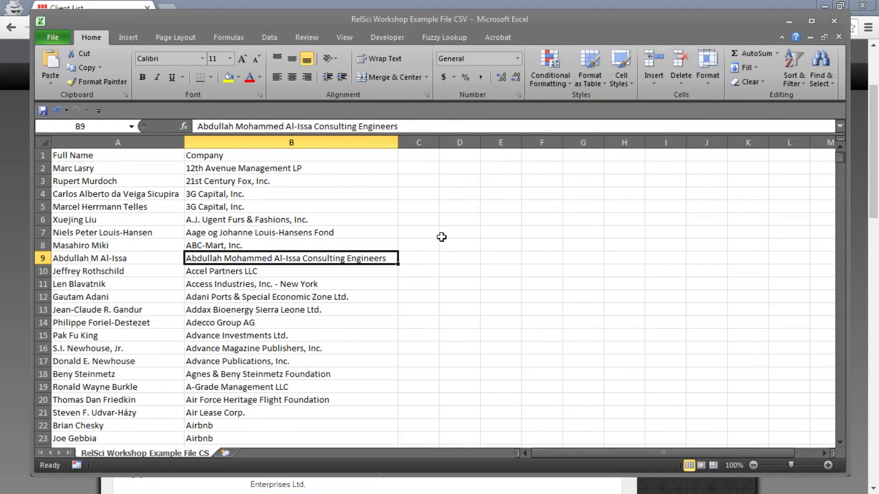
pyautogui.click(306, 221)
pyautogui.click(412, 154)
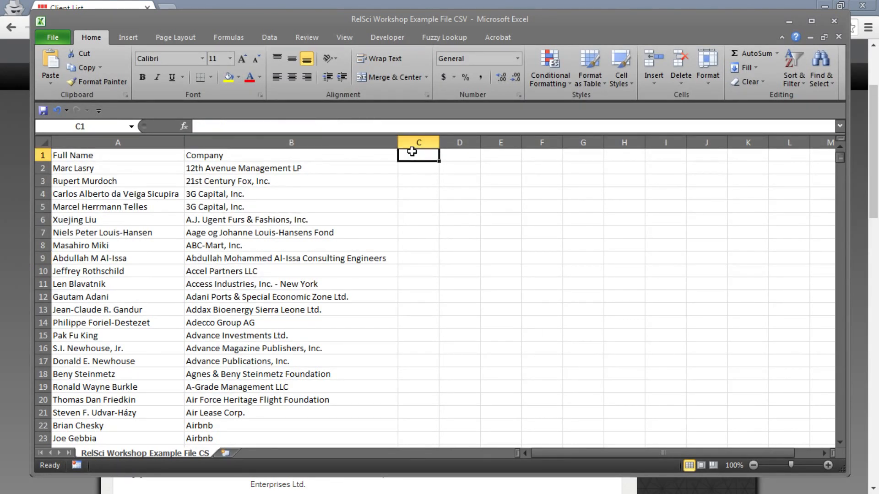
pyautogui.write('Es')
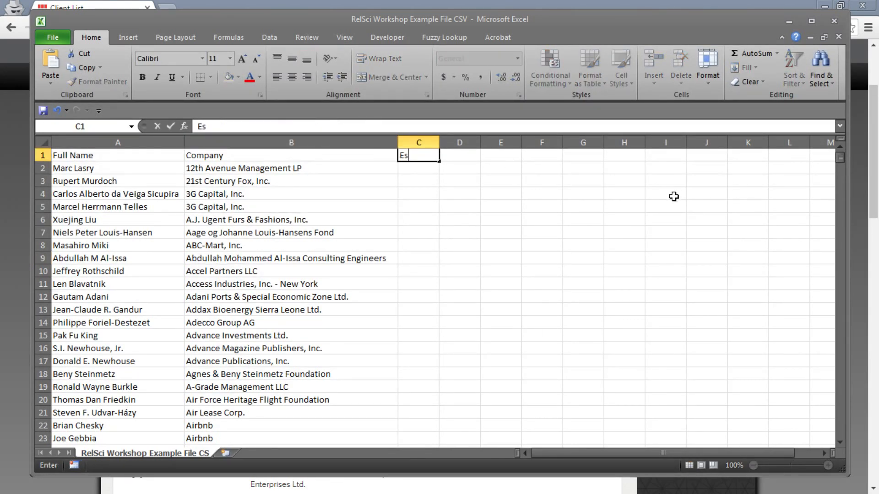
pyautogui.write('tyime')
pyautogui.press('BackSpace')
pyautogui.press('BackSpace')
pyautogui.press('BackSpace')
pyautogui.press('BackSpace')
pyautogui.write('imated Net')
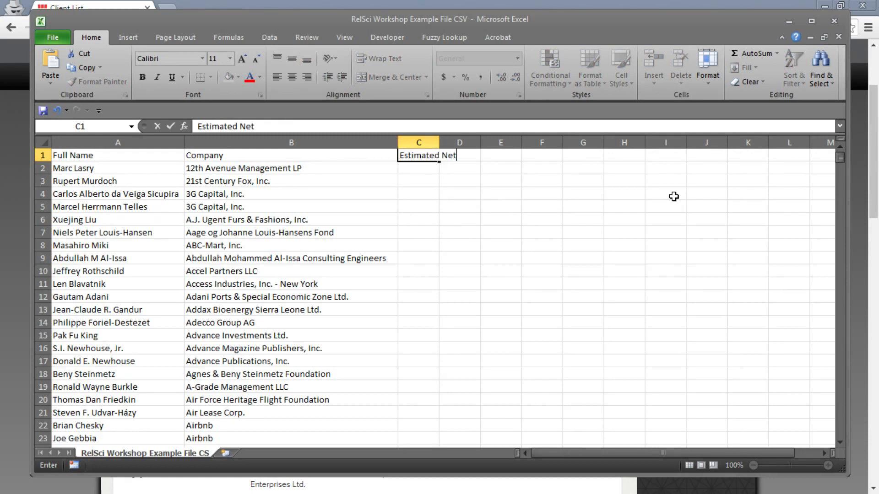
pyautogui.write(' Worth')
pyautogui.press('Tab')
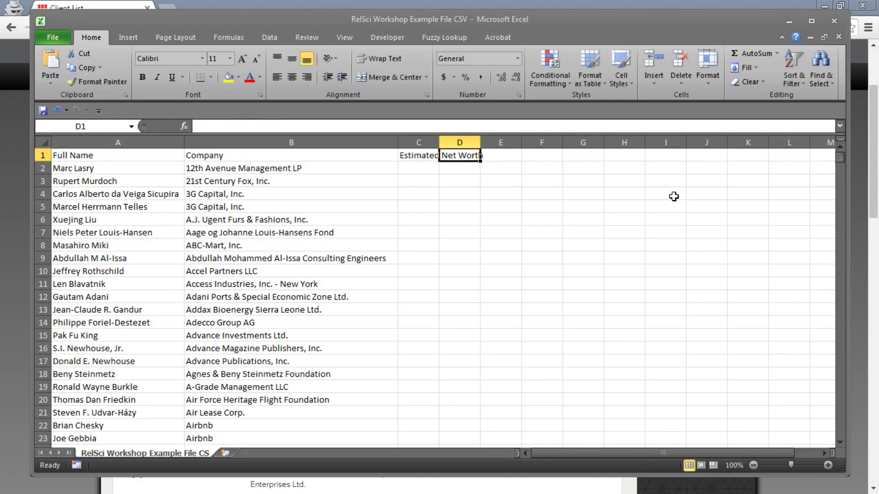
pyautogui.write('Phone')
pyautogui.press('Tab')
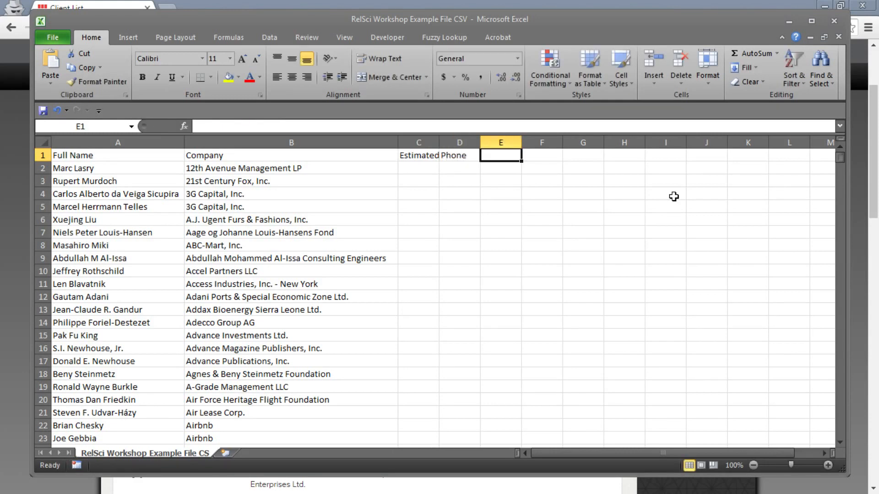
pyautogui.write('Address')
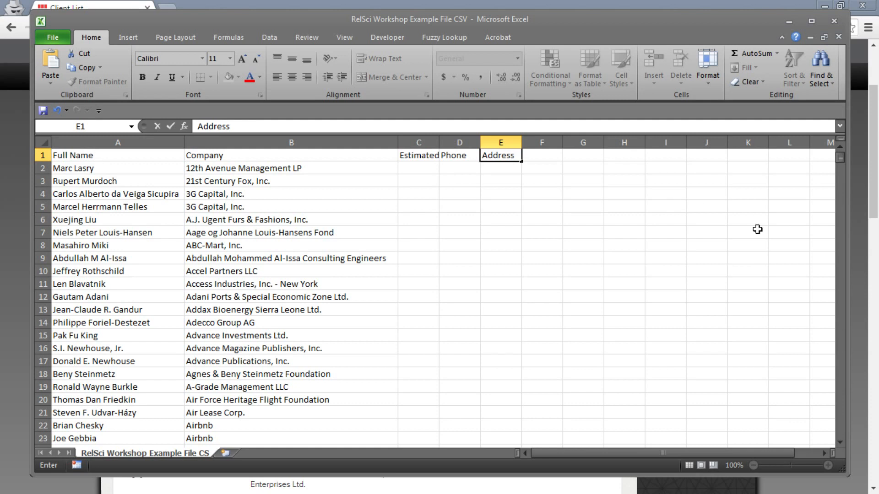
pyautogui.click(567, 249)
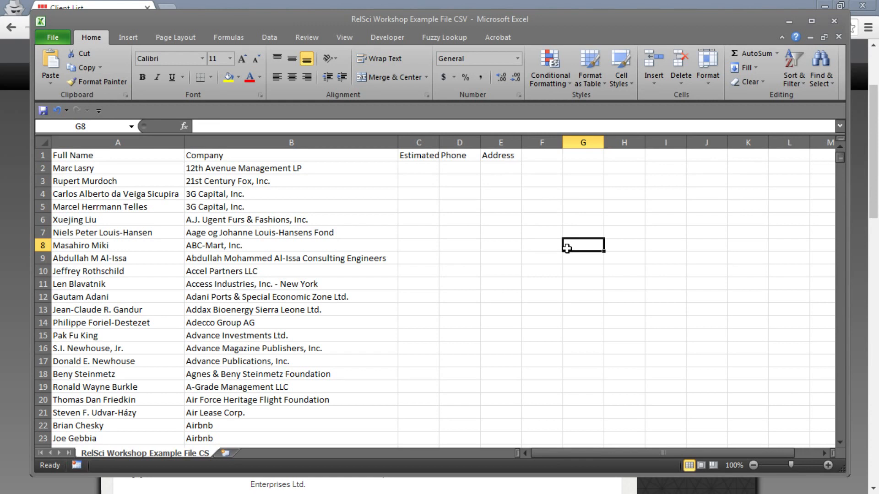
pyautogui.click(833, 24)
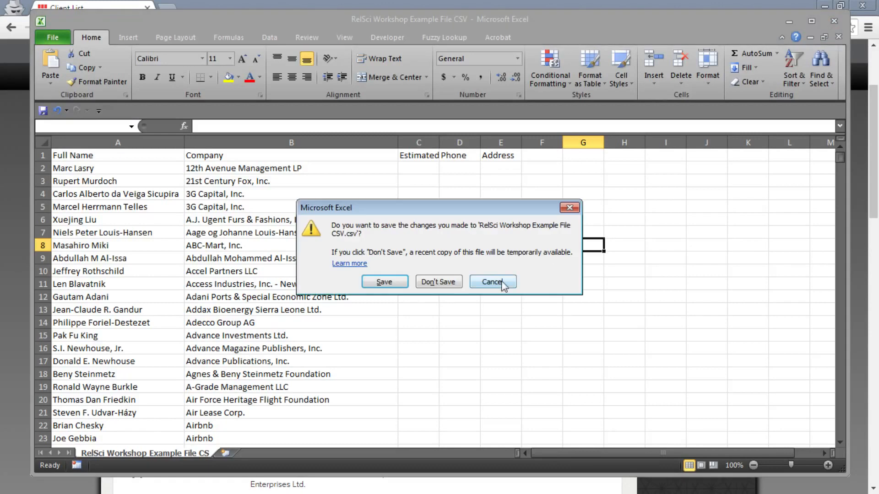
pyautogui.click(451, 284)
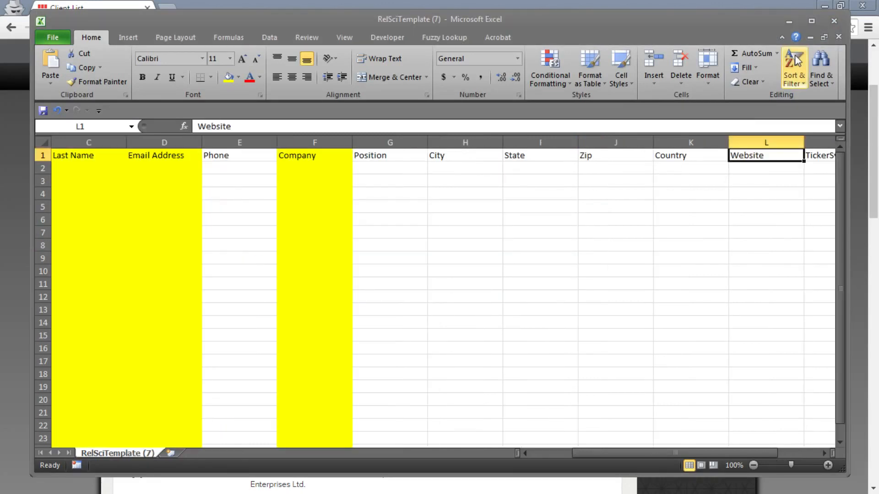
# Minimize Excel and go from the Client List to the RelSci home page.
pyautogui.click(790, 21)
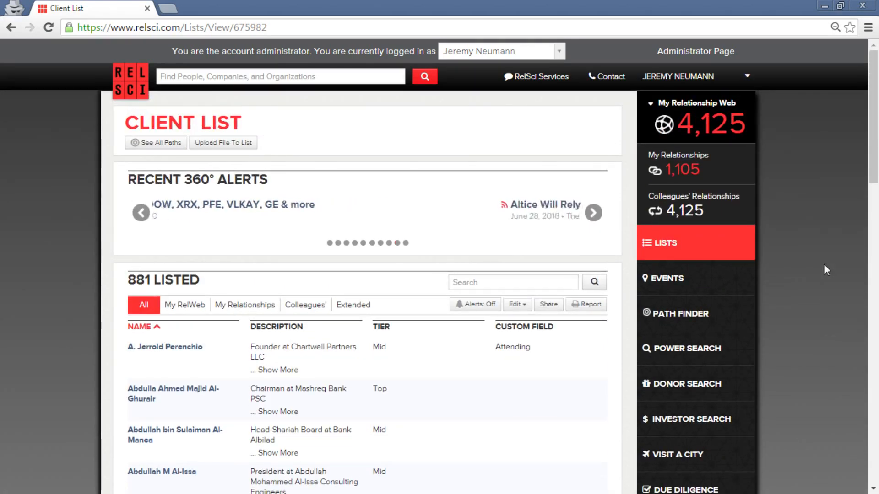
pyautogui.click(135, 91)
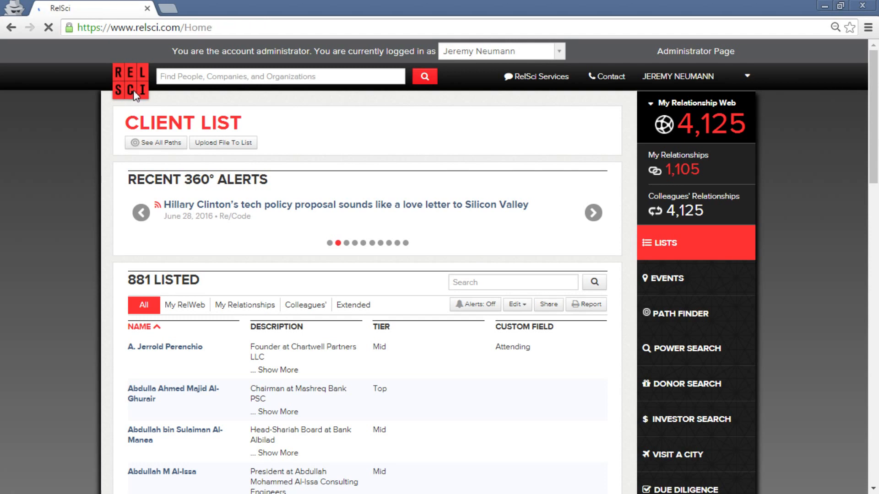
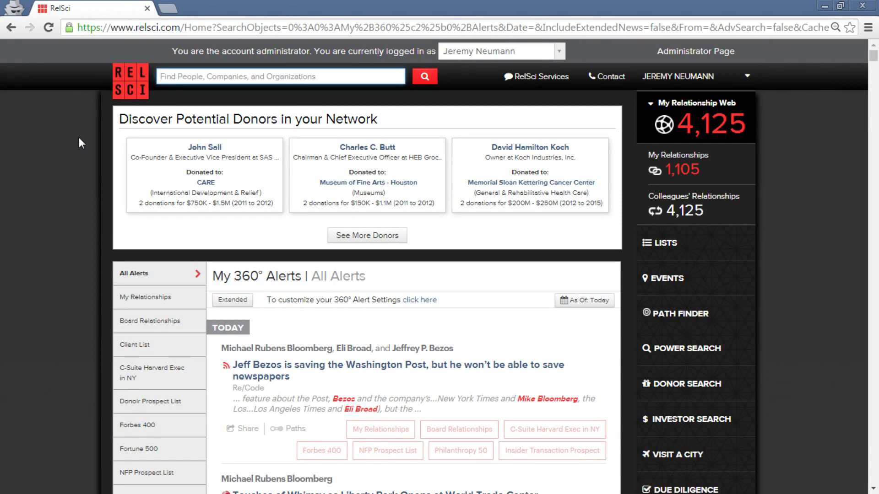
# Open the Donor Search tool from the RelSci home page.
pyautogui.scroll(-1, 803, 326)
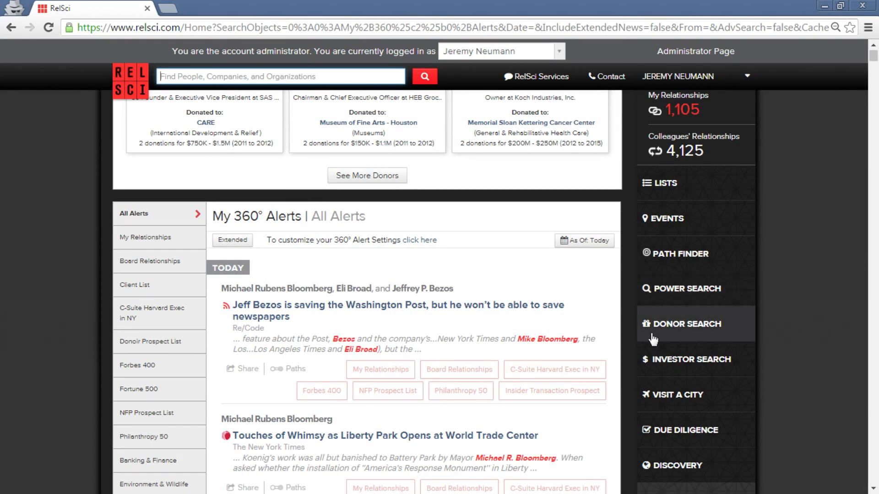
pyautogui.scroll(1, 665, 325)
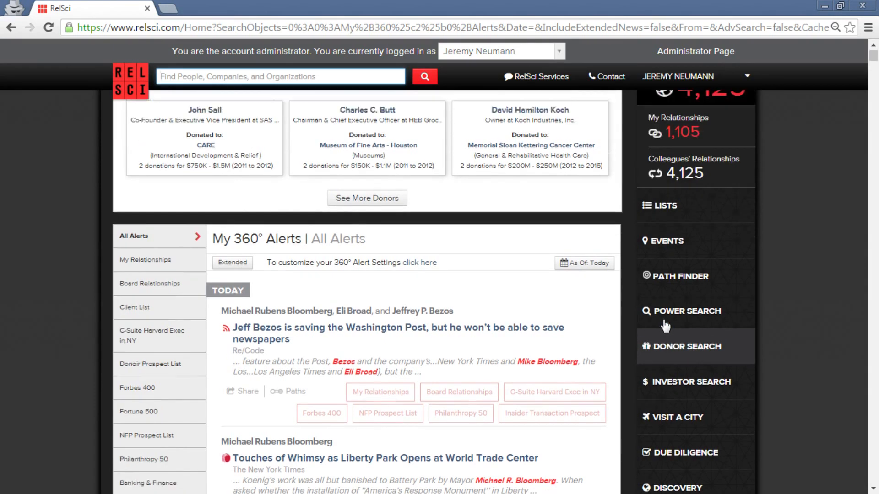
pyautogui.scroll(1, 665, 326)
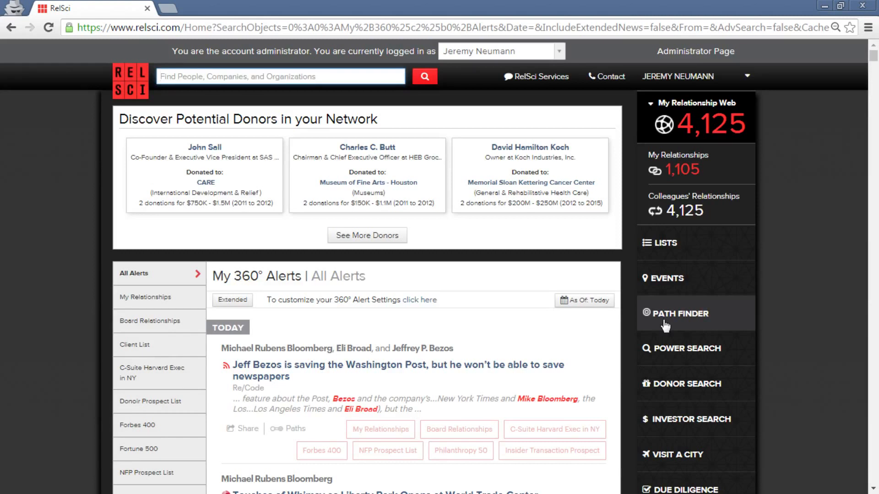
pyautogui.click(727, 397)
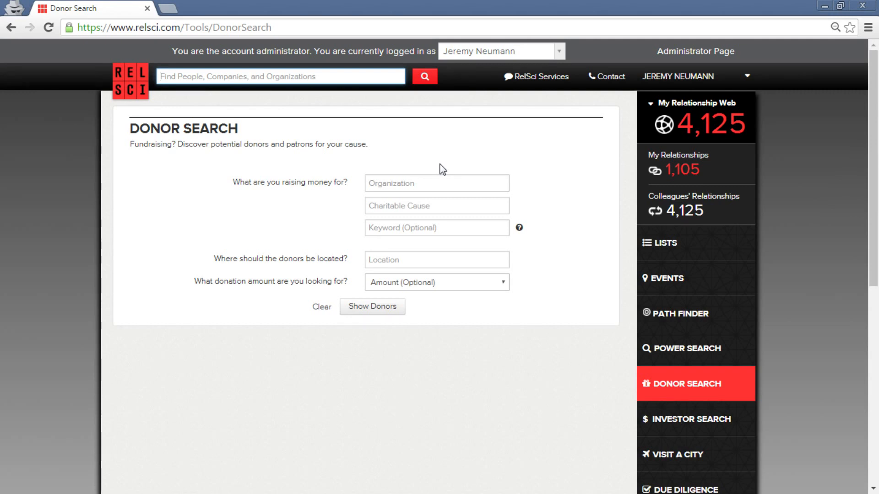
# Choose The American Red Cross as the organization being fundraised for.
pyautogui.click(432, 182)
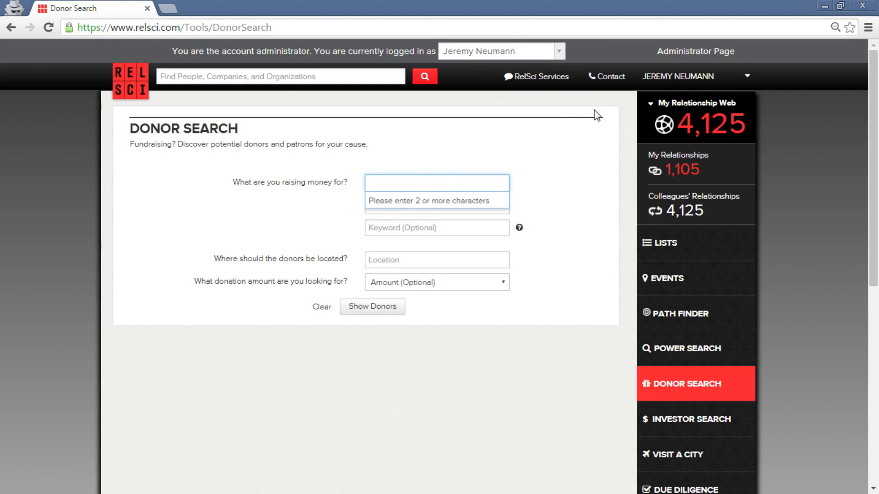
pyautogui.press('Tab')
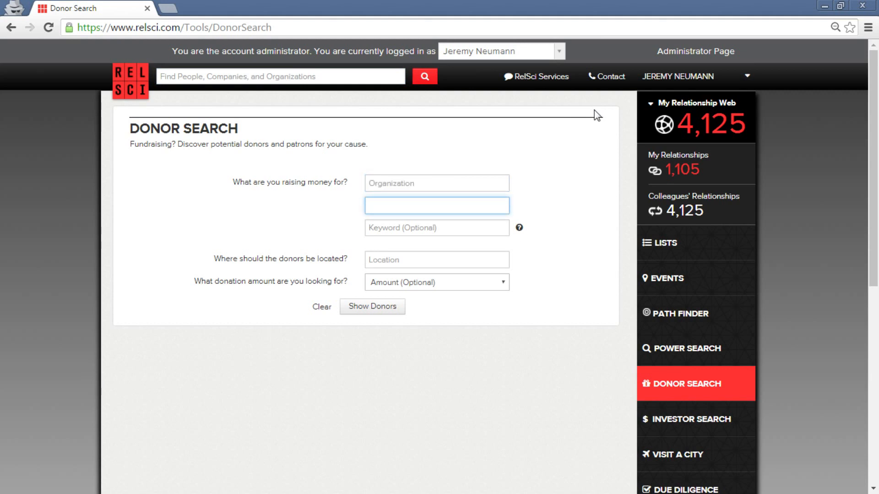
pyautogui.hotkey('shift', 'Tab')
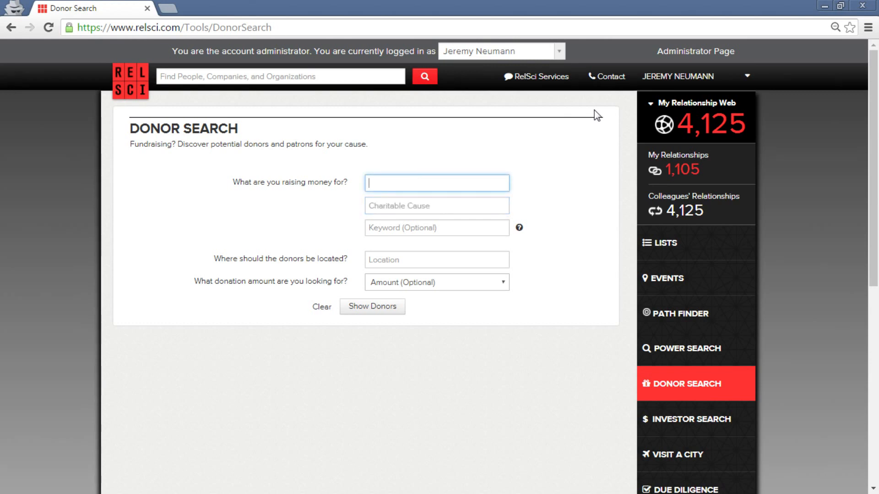
pyautogui.write('American Red')
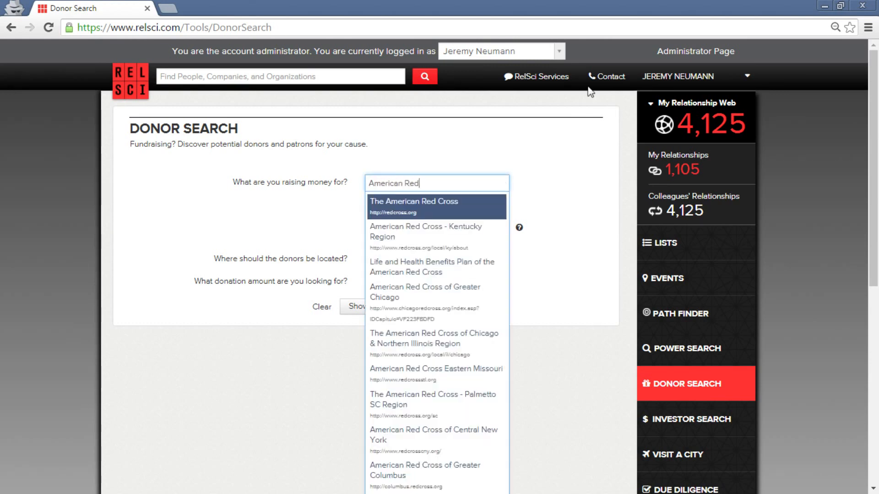
pyautogui.click(437, 204)
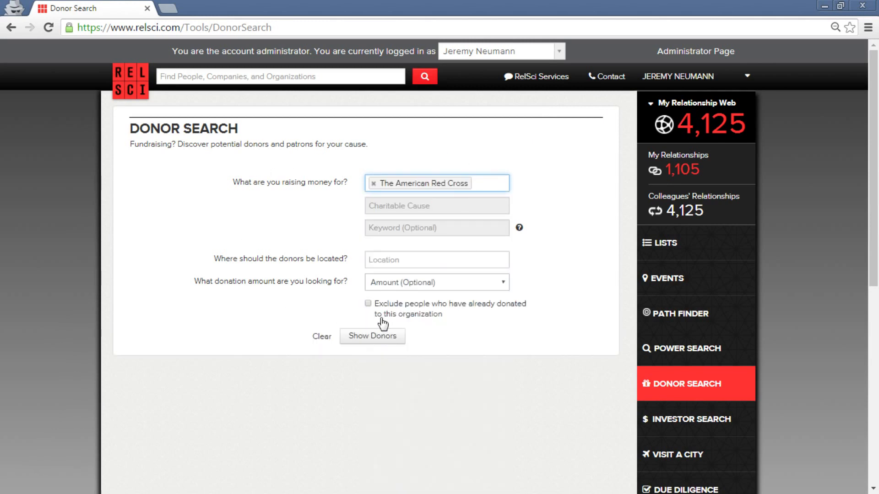
# Limit donors to New York, United States giving greater than 10000, and show them.
pyautogui.click(422, 261)
pyautogui.write('NYC')
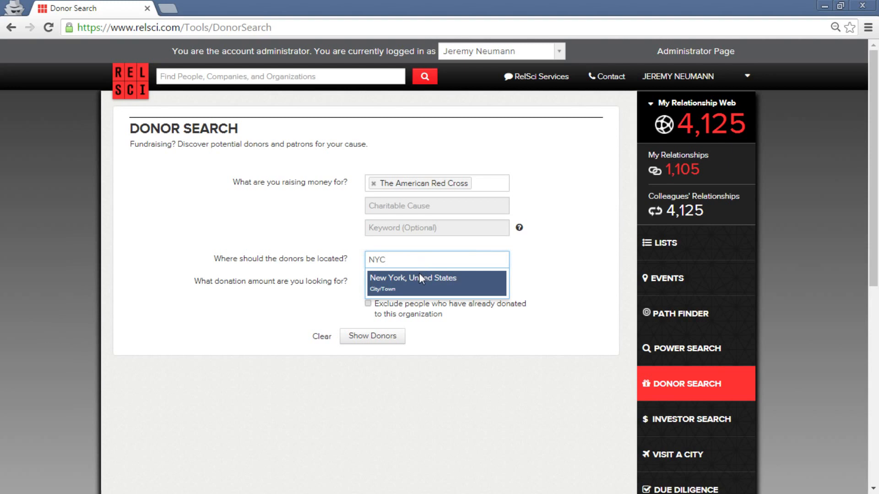
pyautogui.click(418, 276)
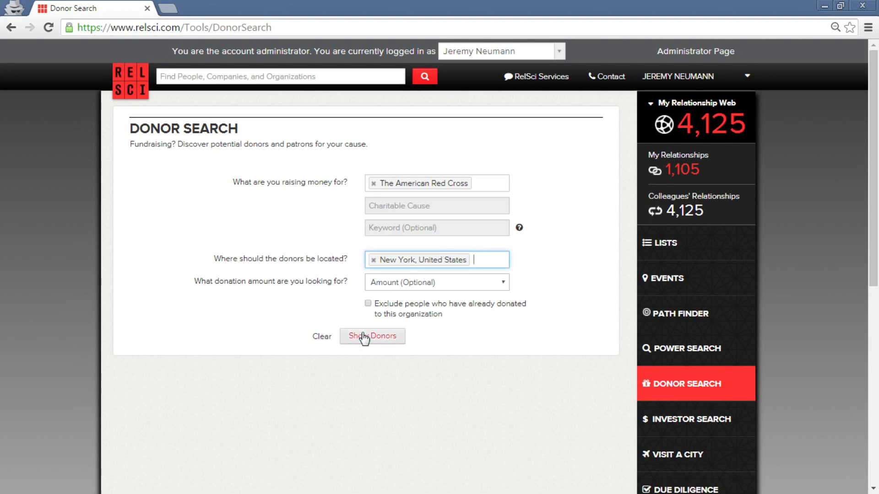
pyautogui.click(386, 281)
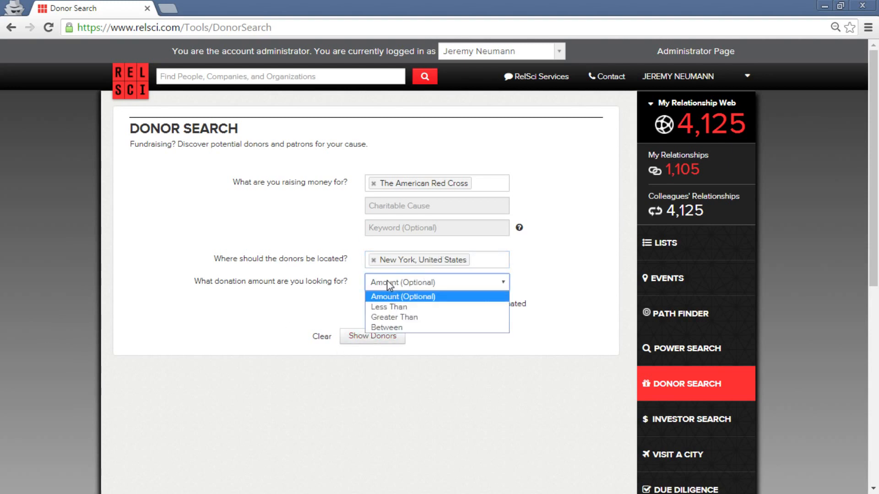
pyautogui.click(406, 318)
pyautogui.click(399, 303)
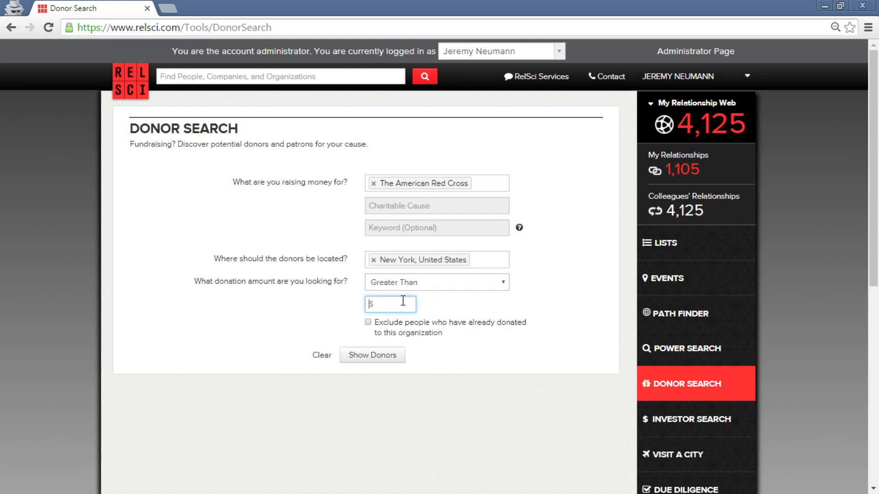
pyautogui.write('10000')
pyautogui.click(367, 364)
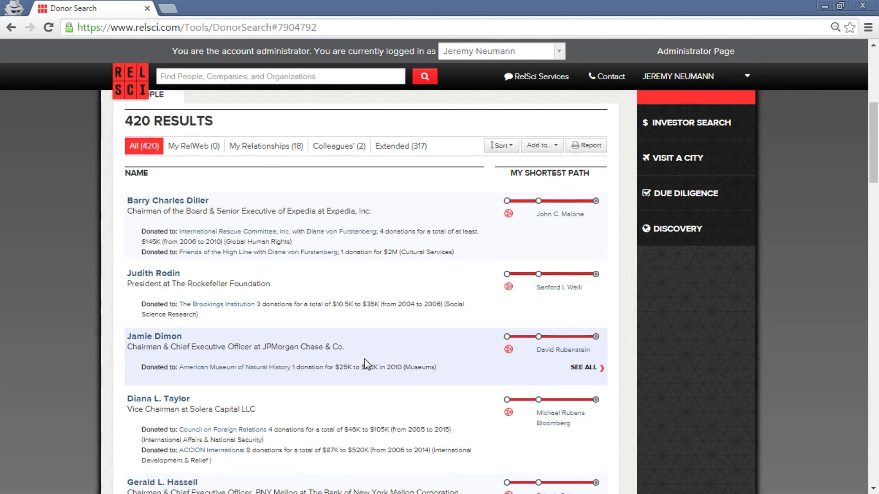
# Review the 420 donor results, then choose List from the Add to... menu.
pyautogui.scroll(5, 365, 359)
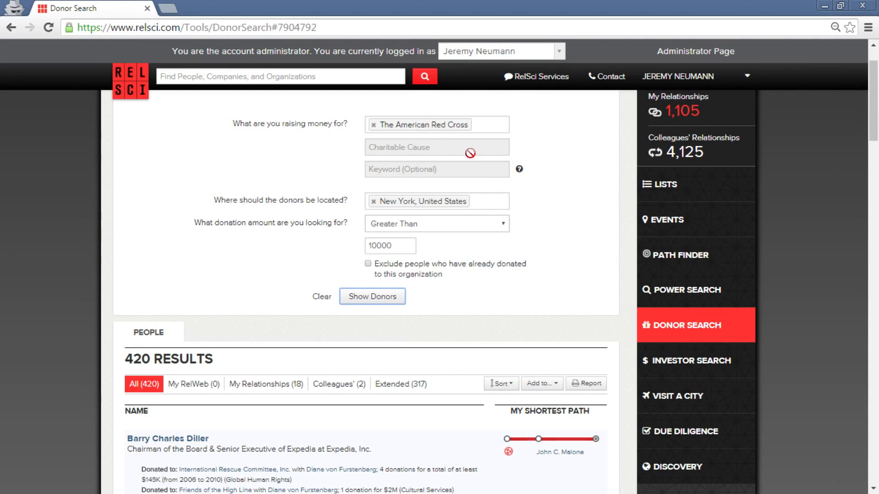
pyautogui.scroll(-3, 480, 234)
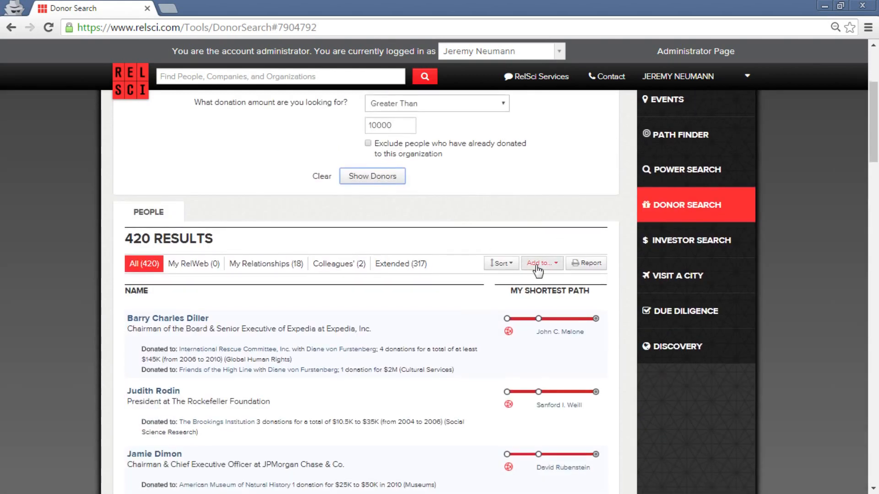
pyautogui.scroll(-1, 537, 271)
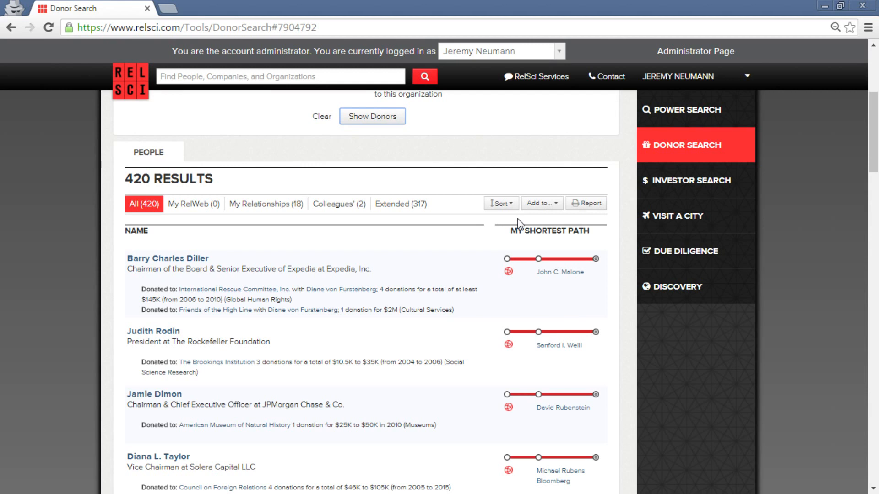
pyautogui.click(542, 205)
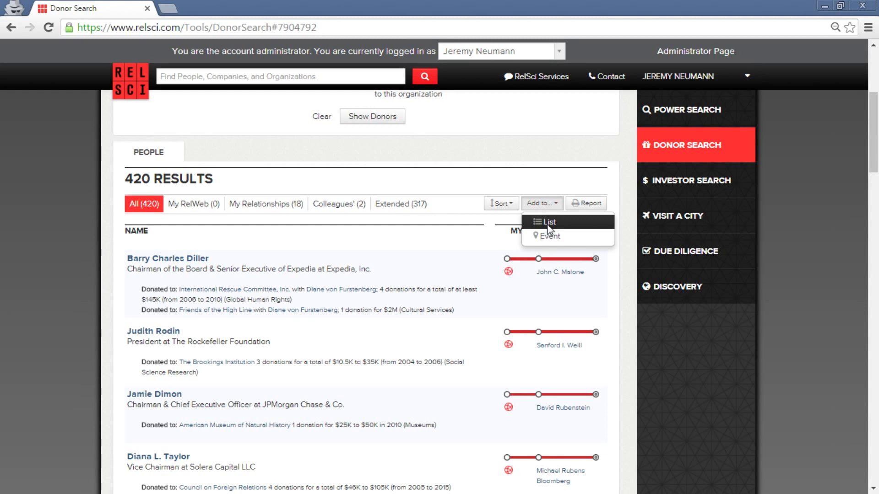
pyautogui.click(548, 226)
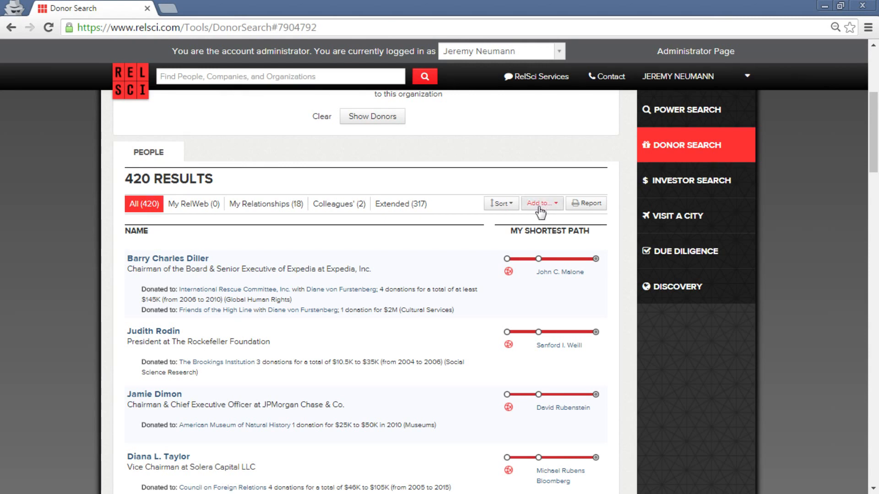
# Save the 420 donors to a new list named 'NYC Prospect List' and confirm.
pyautogui.click(539, 208)
pyautogui.click(539, 224)
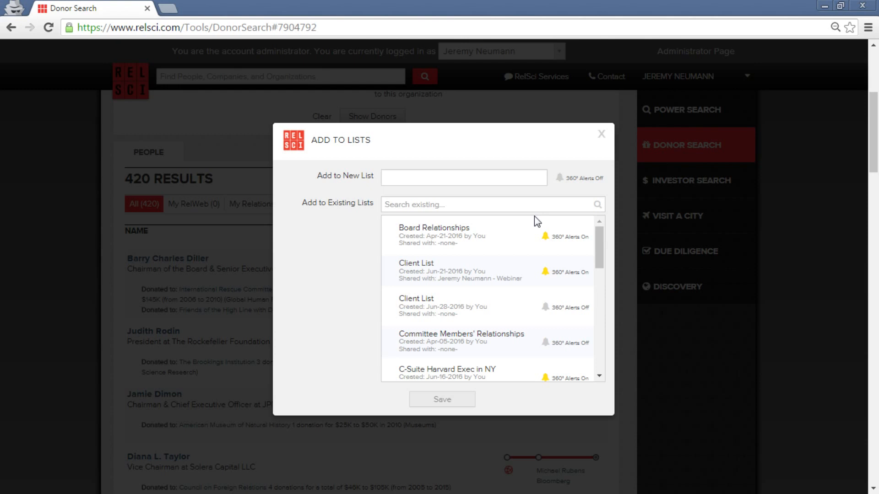
pyautogui.click(491, 177)
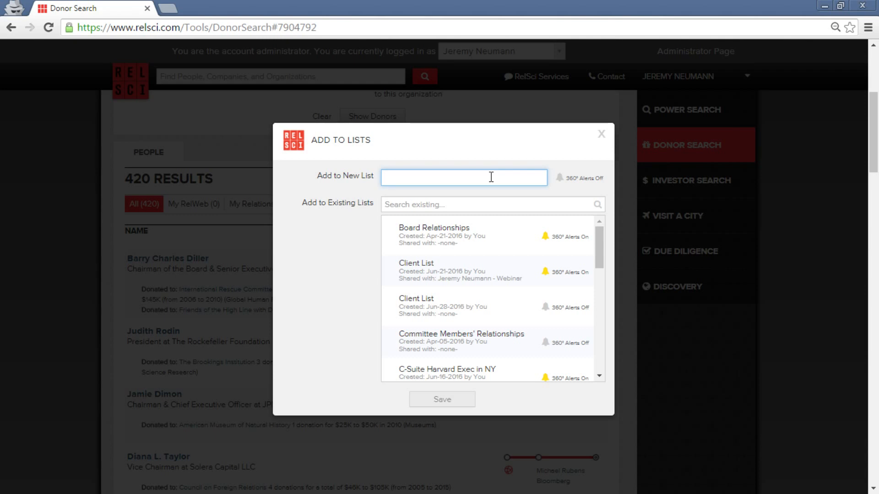
pyautogui.write('NYC Prosp')
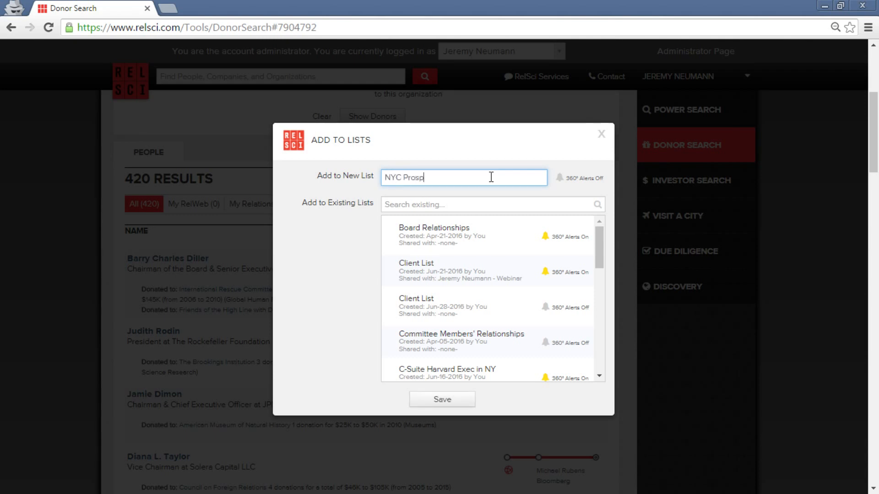
pyautogui.write('ect List')
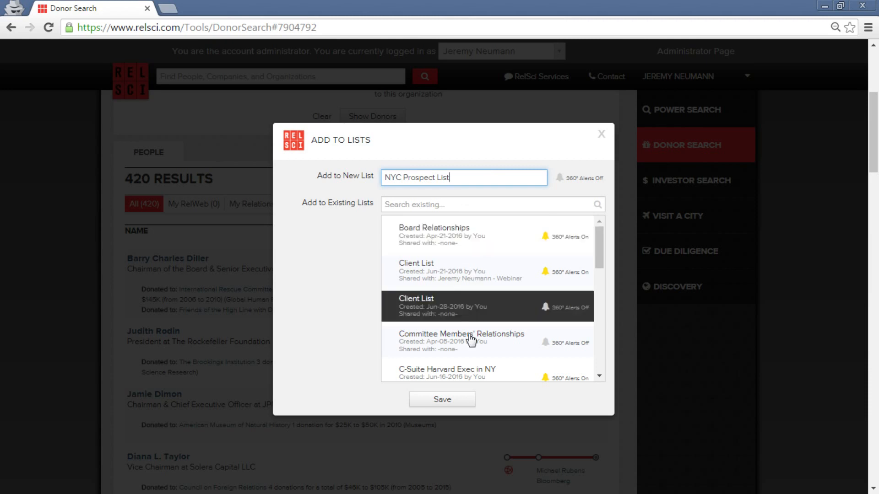
pyautogui.click(442, 403)
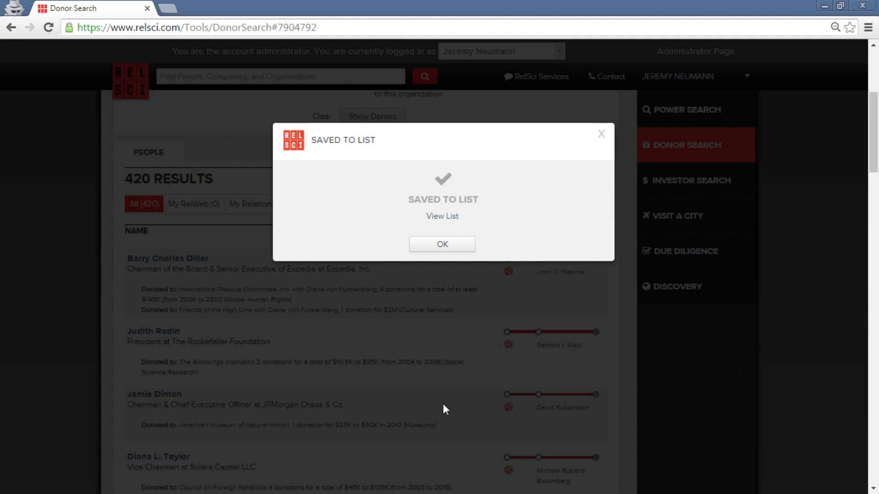
pyautogui.click(447, 246)
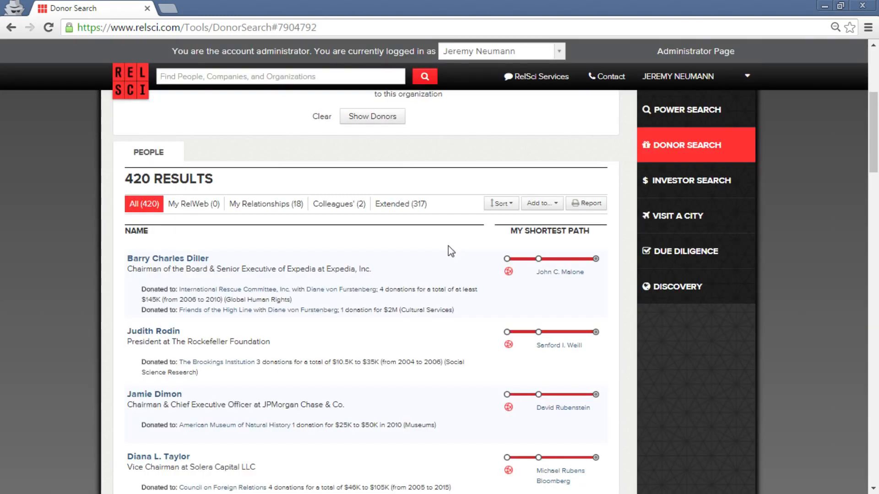
pyautogui.scroll(5, 492, 247)
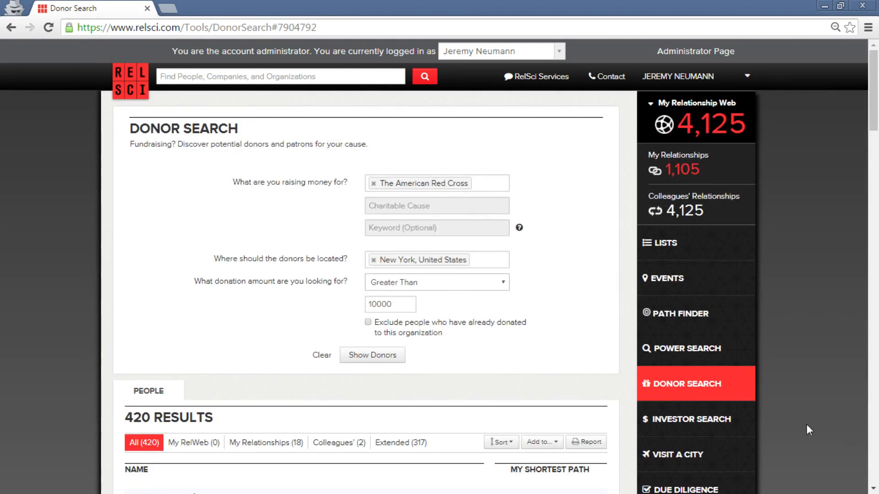
# Go to Power Search from the sidebar and select its Appears on field.
pyautogui.click(746, 358)
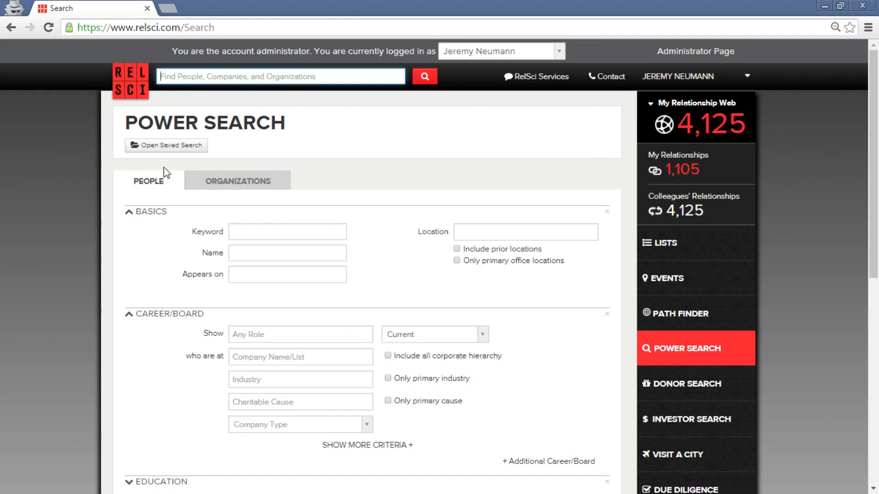
pyautogui.scroll(-1, 380, 156)
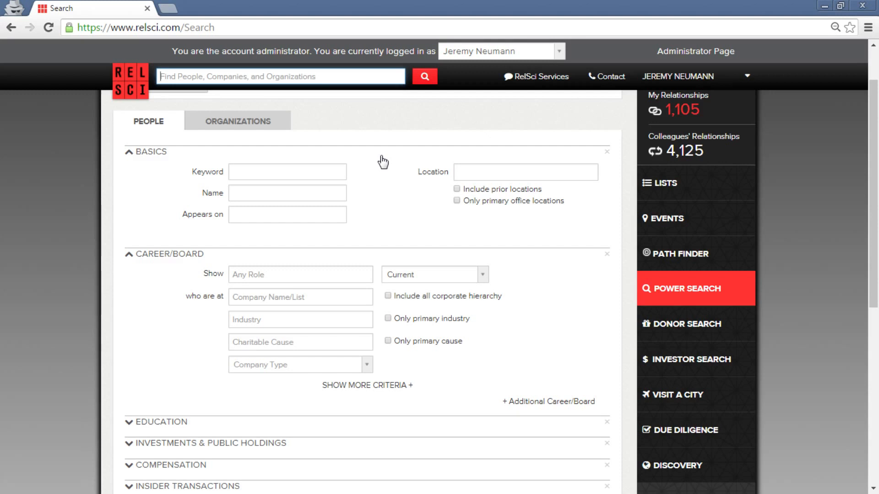
pyautogui.click(237, 216)
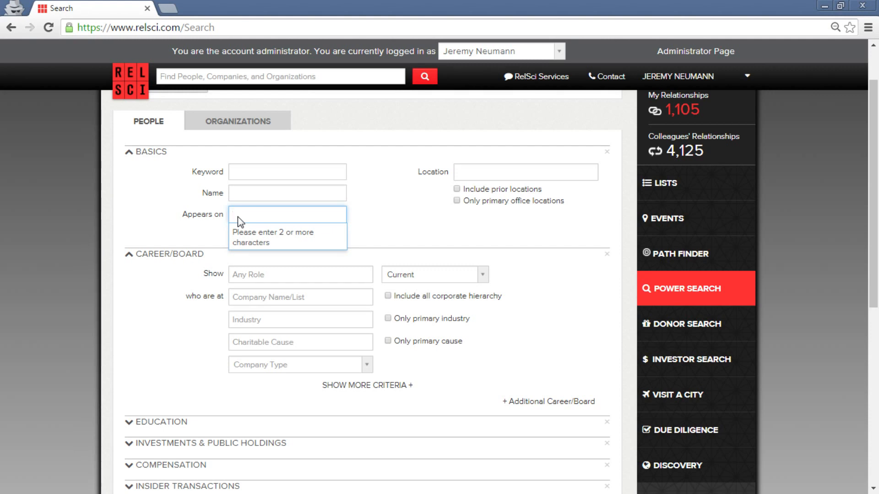
# Set Appears on to NYC Prospect List, then scroll through the remaining criteria.
pyautogui.write('NYC P')
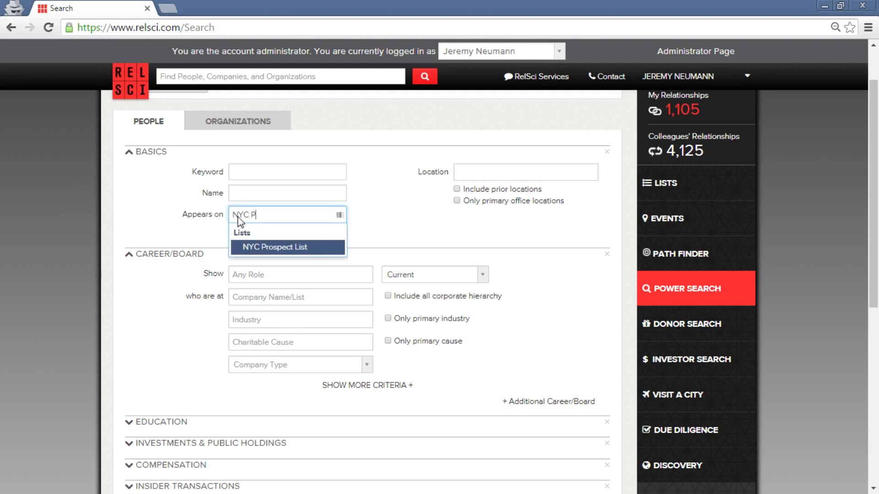
pyautogui.write('rospect')
pyautogui.click(281, 249)
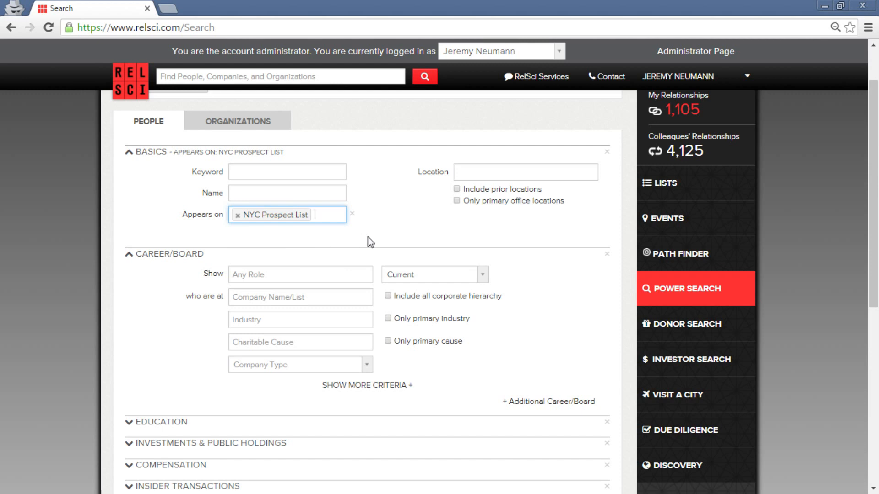
pyautogui.click(385, 216)
pyautogui.scroll(-1, 386, 219)
pyautogui.scroll(1, 386, 218)
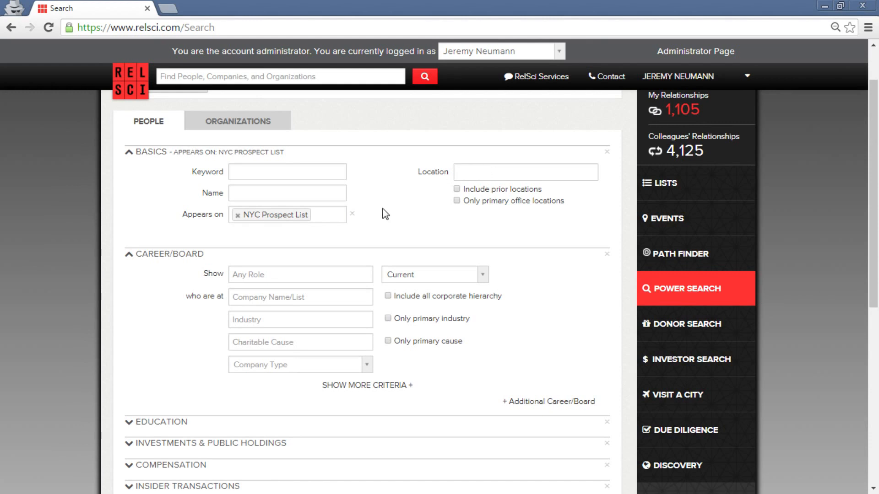
pyautogui.scroll(-1, 382, 213)
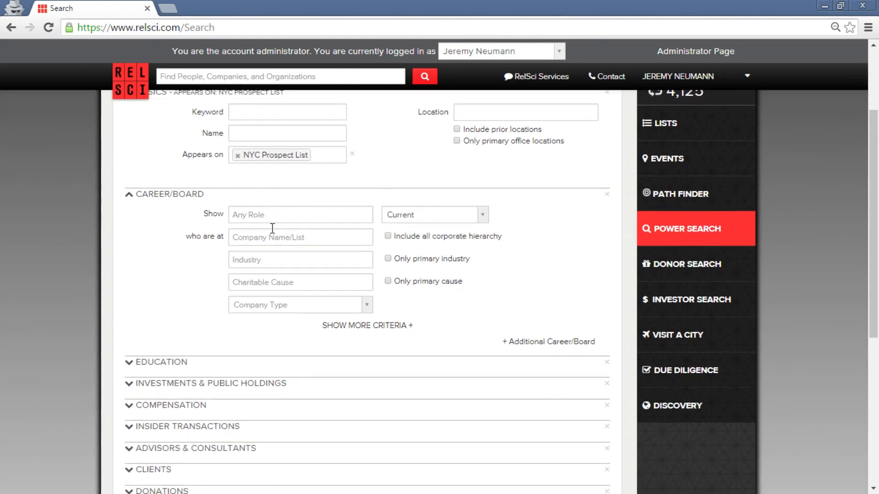
pyautogui.scroll(-2, 115, 255)
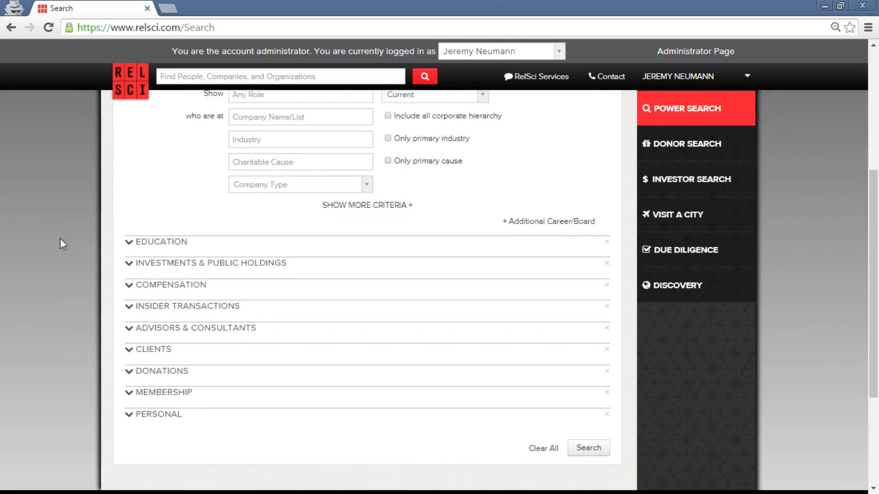
# Expand Compensation and Insider Transactions and set minimum total market value to 1.
pyautogui.click(181, 287)
pyautogui.click(174, 372)
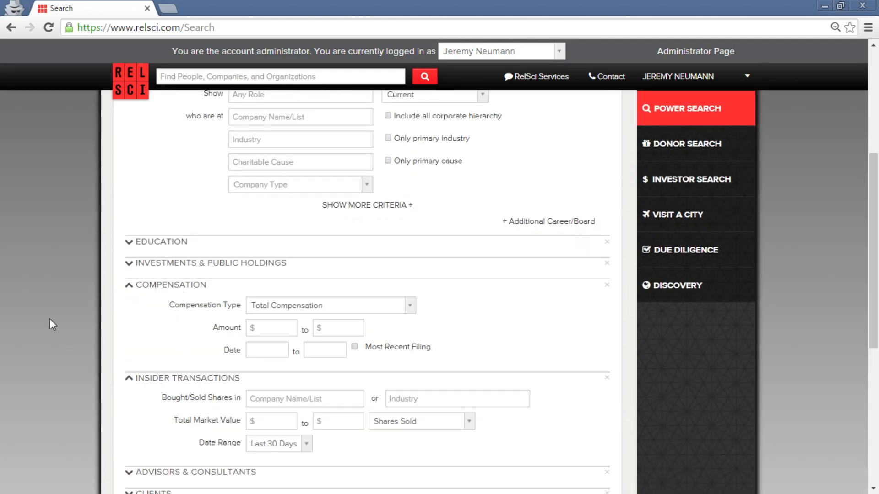
pyautogui.scroll(-3, 50, 318)
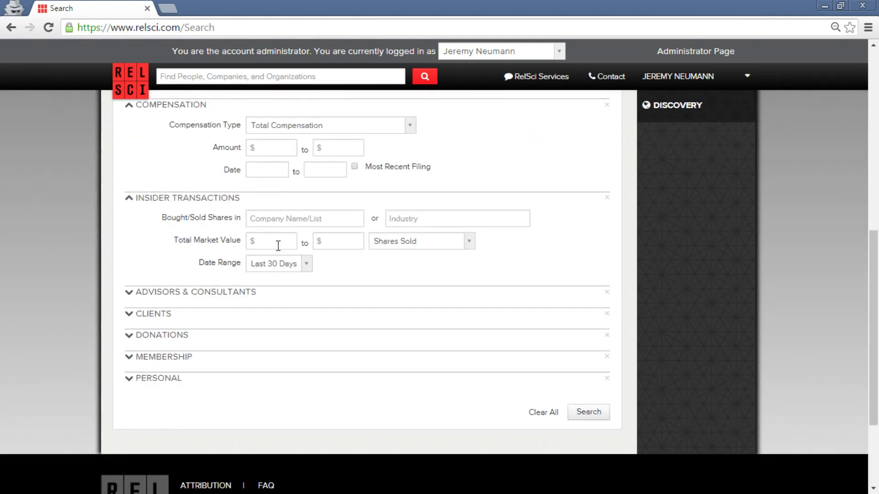
pyautogui.click(278, 246)
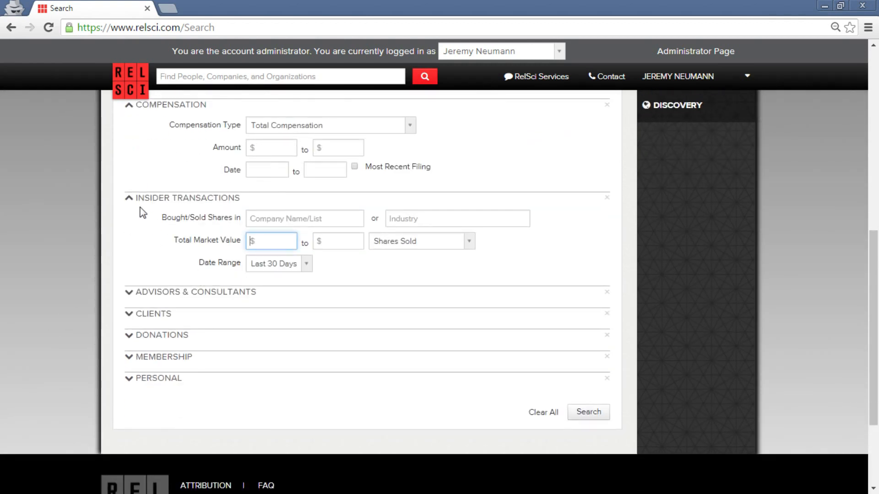
pyautogui.scroll(5, 142, 212)
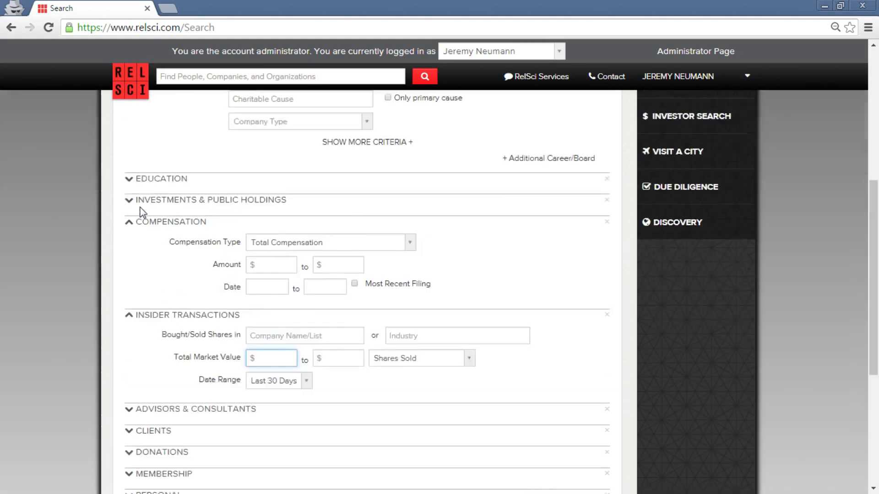
pyautogui.scroll(-5, 147, 173)
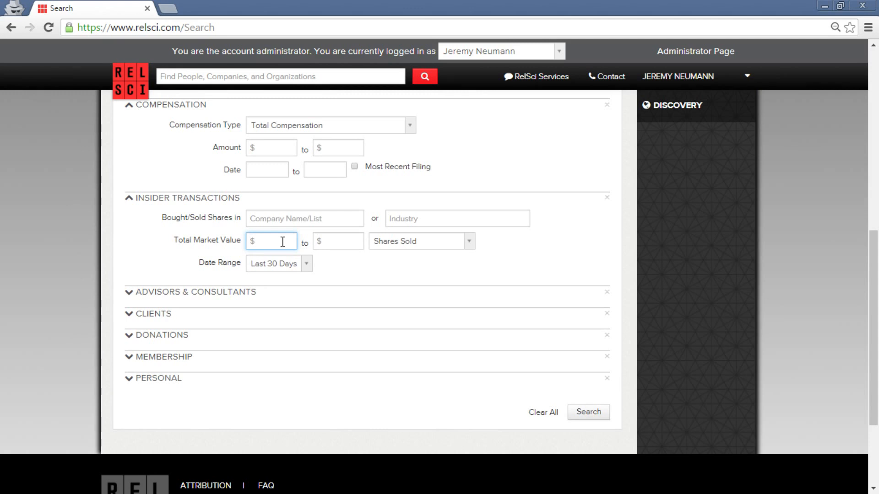
pyautogui.write('1')
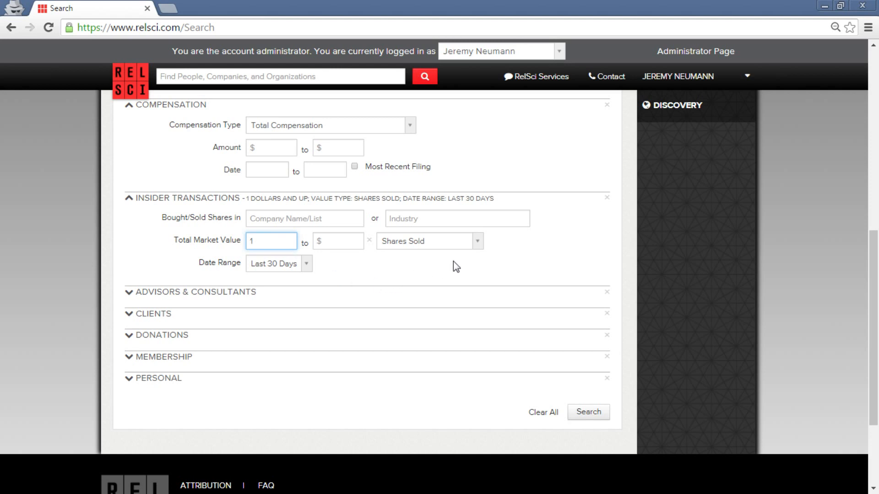
# Run the Power Search and review the two sellers, worth $15.4K and $932K.
pyautogui.click(575, 418)
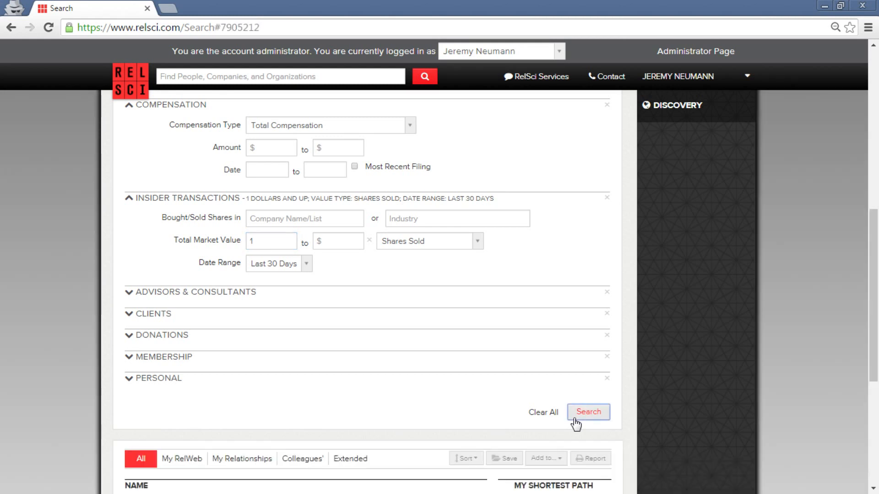
pyautogui.scroll(-2, 444, 240)
pyautogui.scroll(-4, 614, 289)
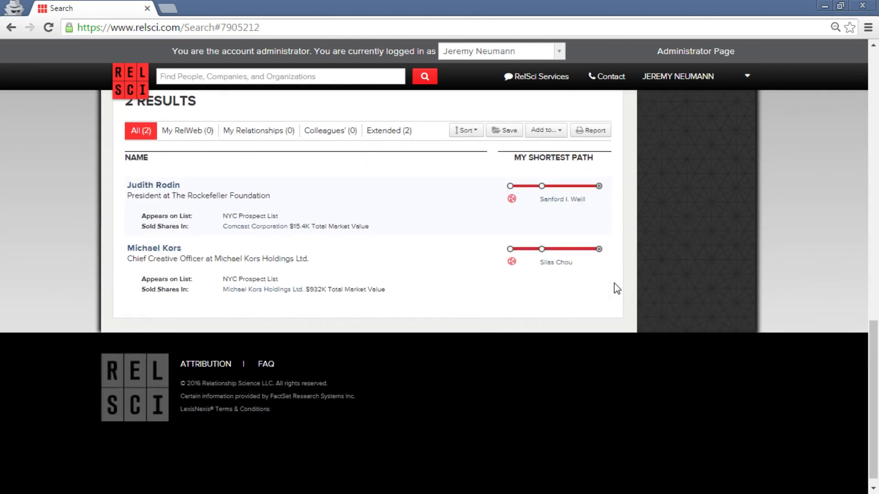
pyautogui.scroll(1, 721, 293)
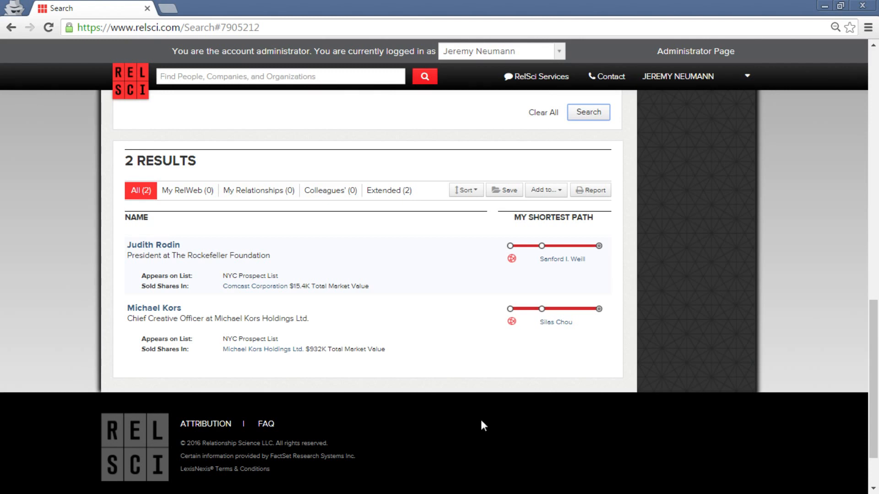
pyautogui.scroll(1, 442, 389)
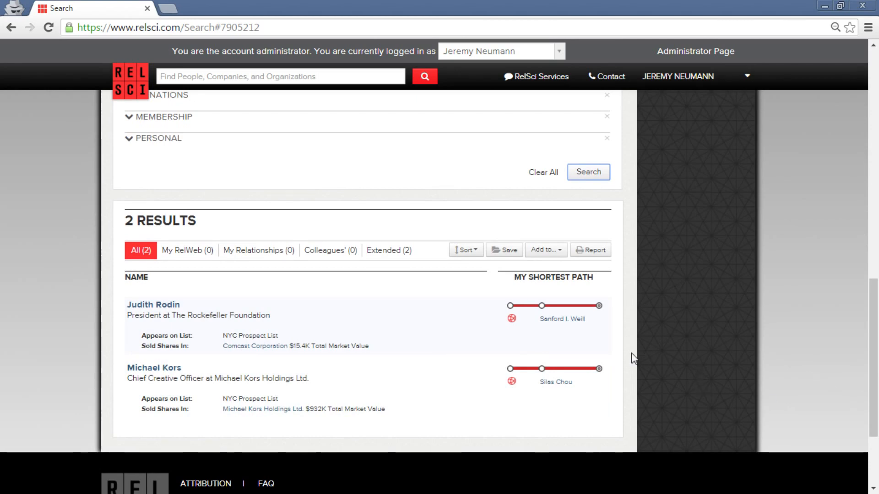
pyautogui.scroll(5, 456, 293)
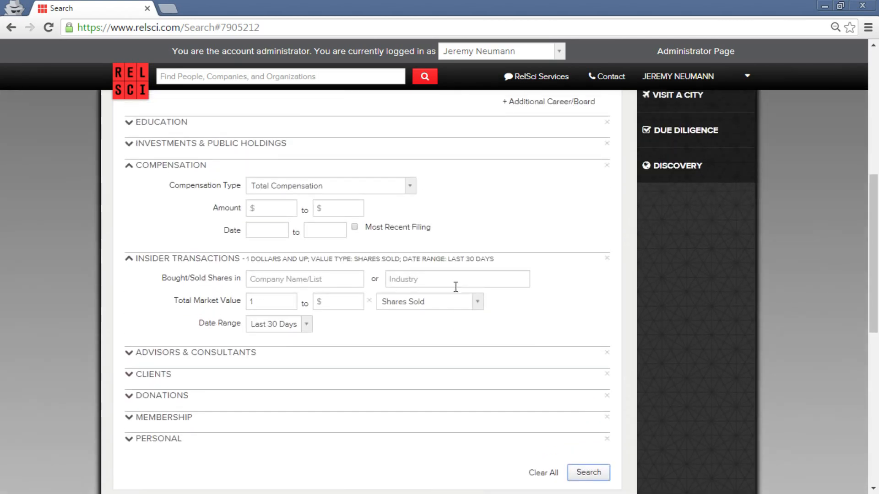
pyautogui.click(284, 329)
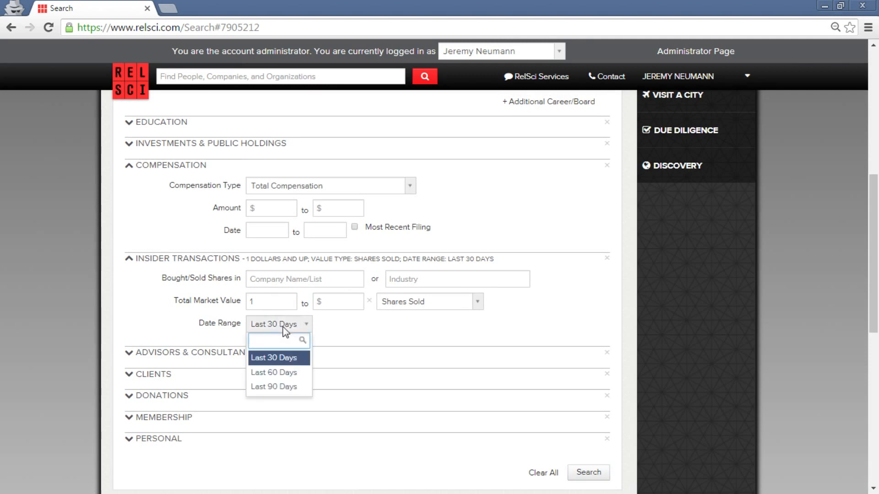
pyautogui.click(713, 331)
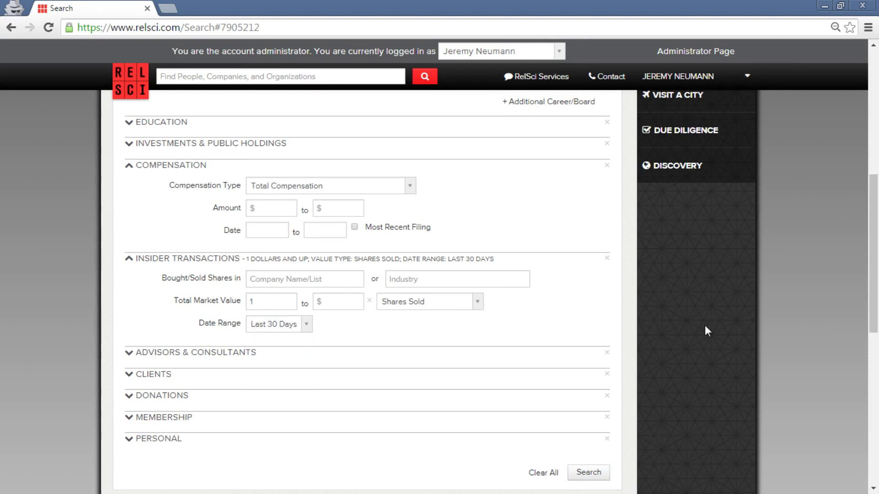
pyautogui.scroll(-2, 707, 331)
pyautogui.scroll(-5, 705, 325)
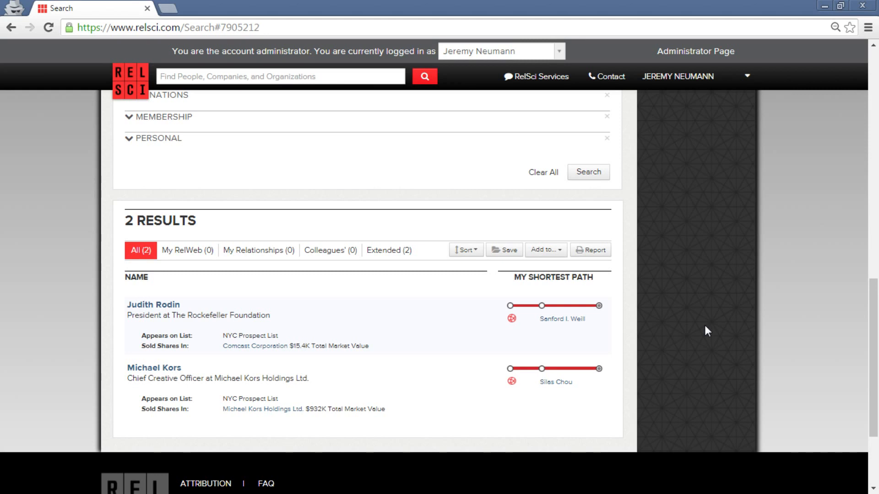
pyautogui.click(561, 251)
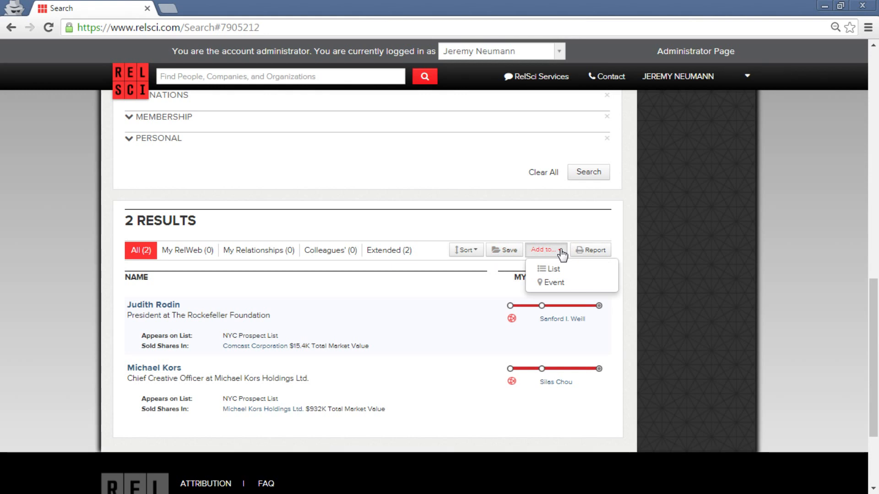
pyautogui.click(562, 251)
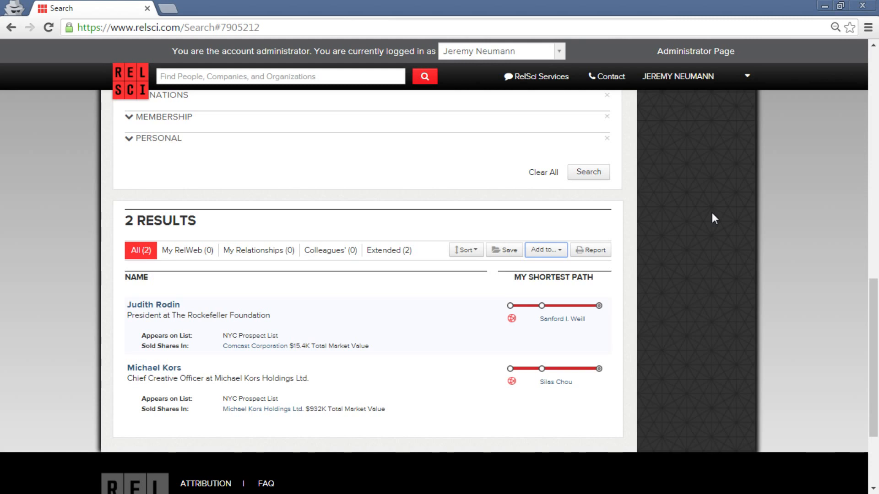
pyautogui.moveTo(582, 322)
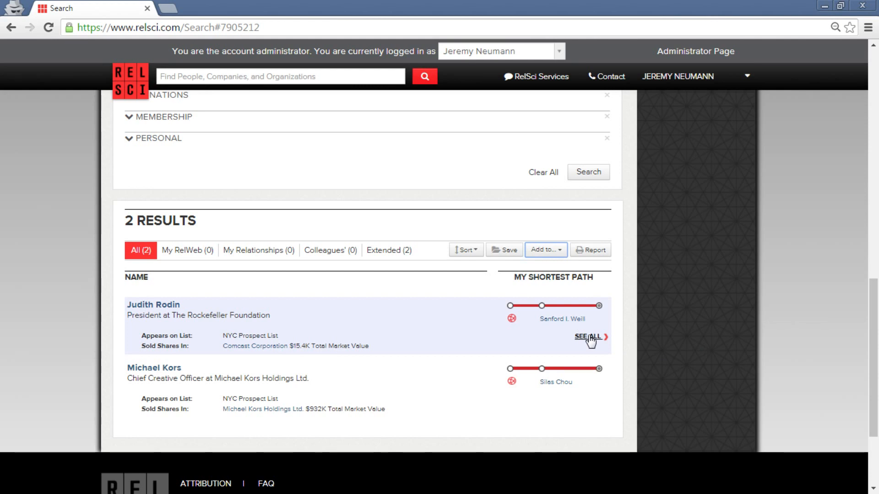
# Show all connection paths for the first result in a new Path Finder tab.
pyautogui.click(590, 337)
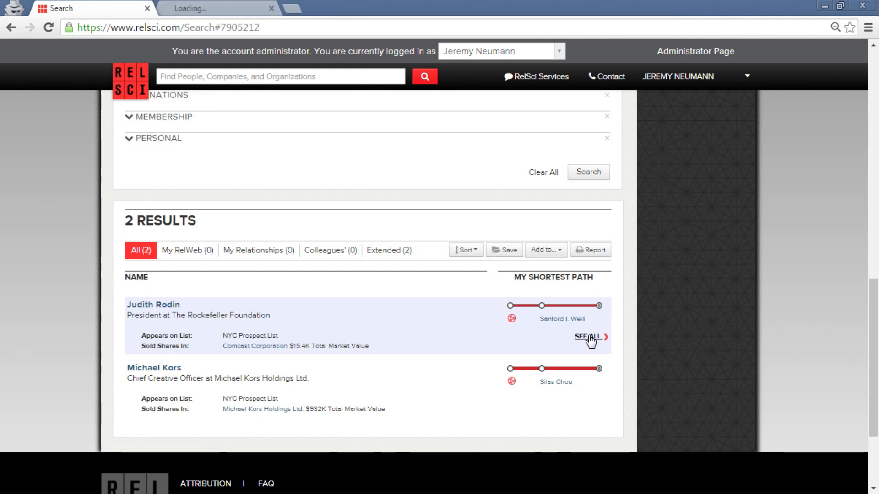
pyautogui.click(225, 4)
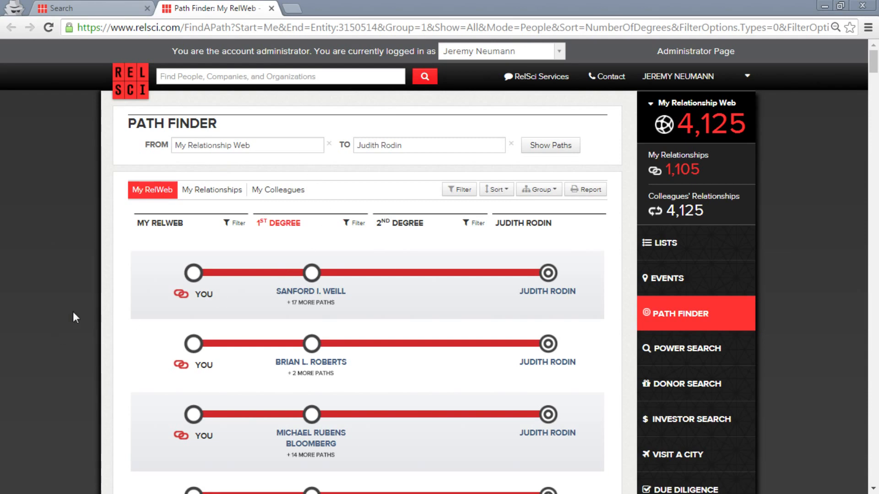
pyautogui.scroll(-6, 76, 310)
pyautogui.scroll(6, 85, 281)
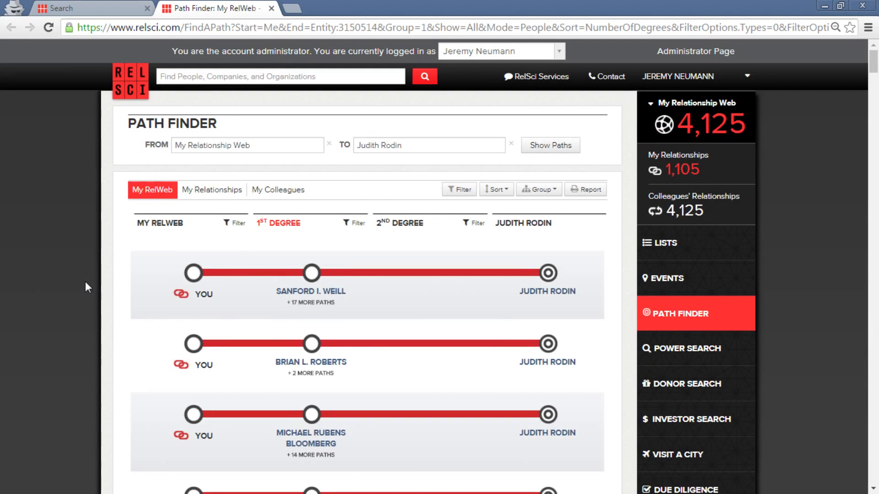
pyautogui.click(590, 196)
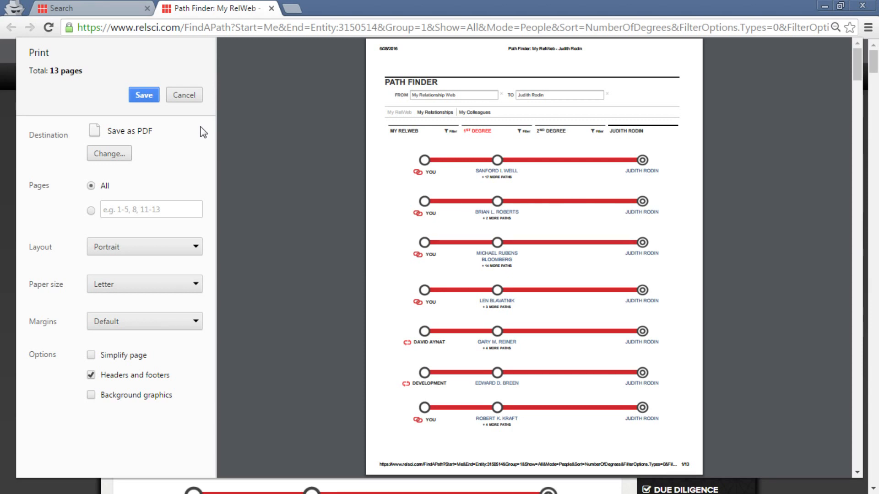
pyautogui.click(196, 96)
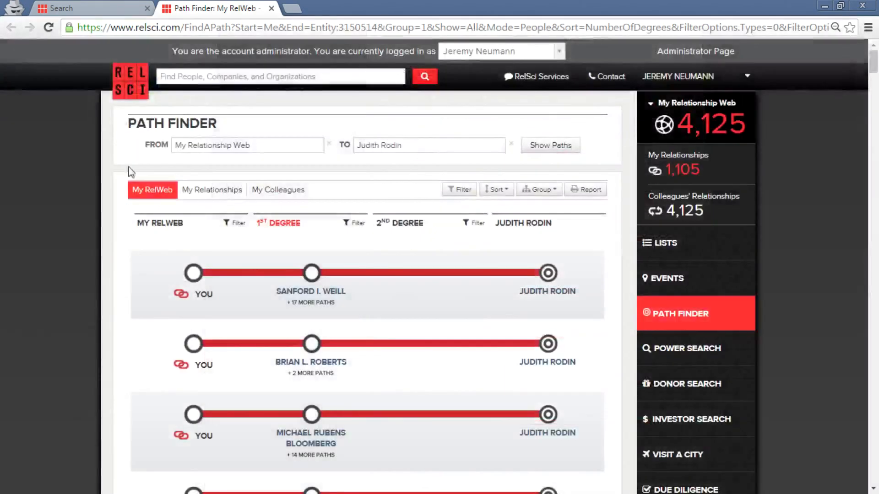
# Close the Path Finder tab and start Visit A City from the Search page.
pyautogui.click(272, 8)
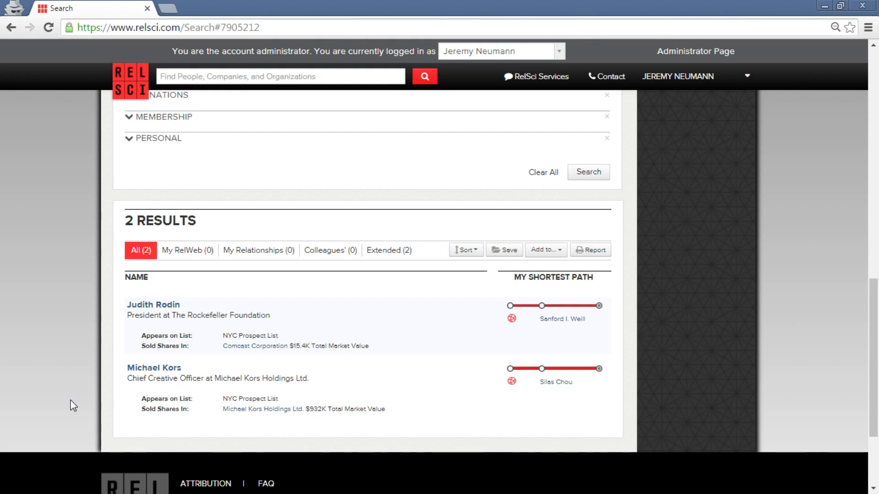
pyautogui.scroll(5, 717, 357)
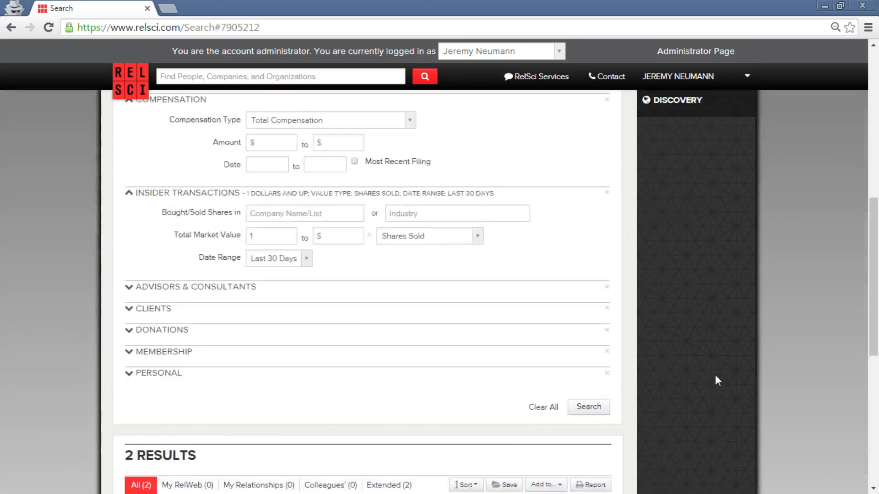
pyautogui.scroll(6, 716, 376)
pyautogui.scroll(2, 754, 375)
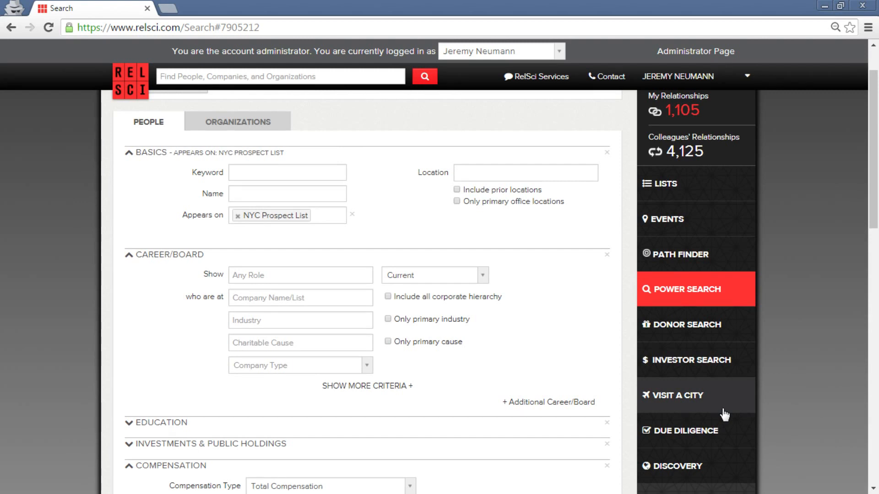
pyautogui.click(724, 410)
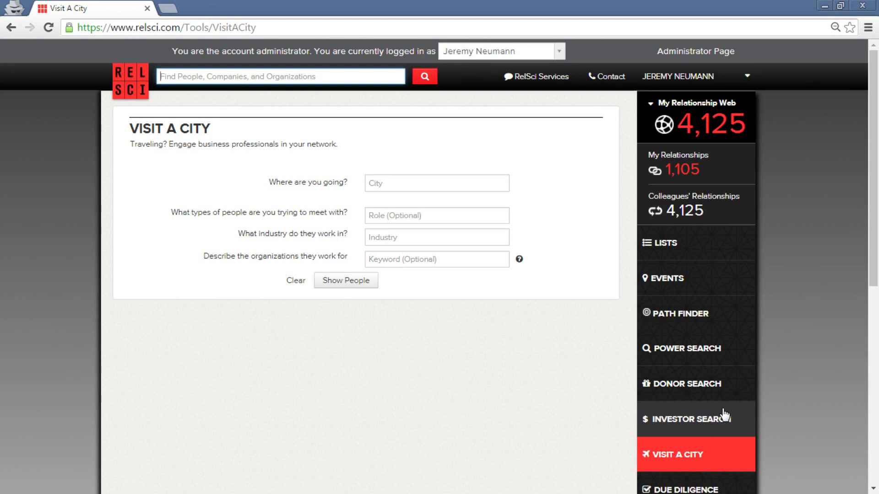
# List the 5,000+ network people in Boston, MA, United States.
pyautogui.click(404, 182)
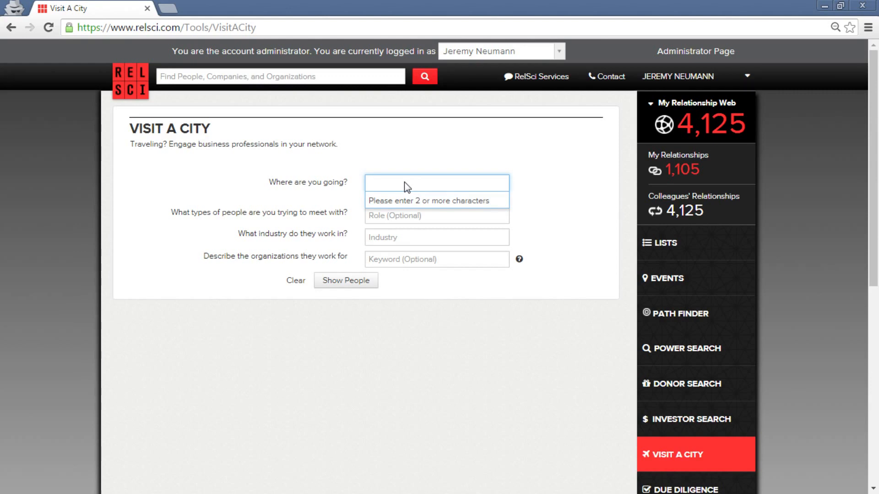
pyautogui.write('Boston')
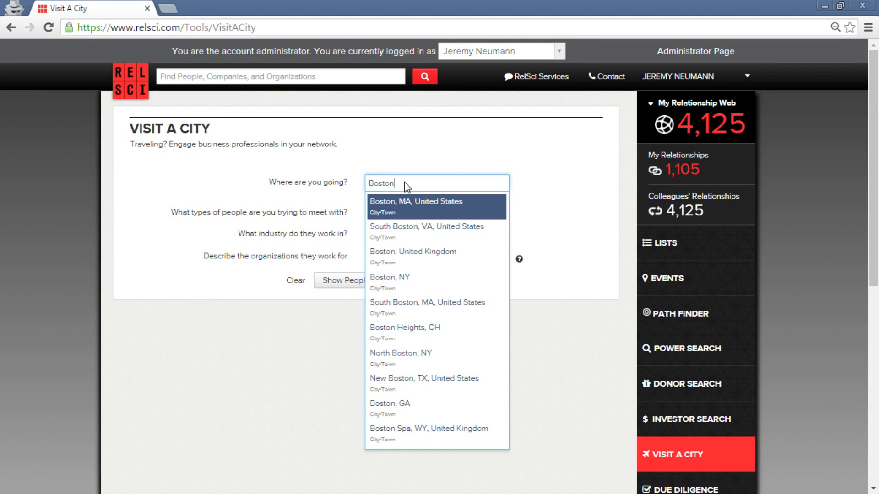
pyautogui.click(426, 205)
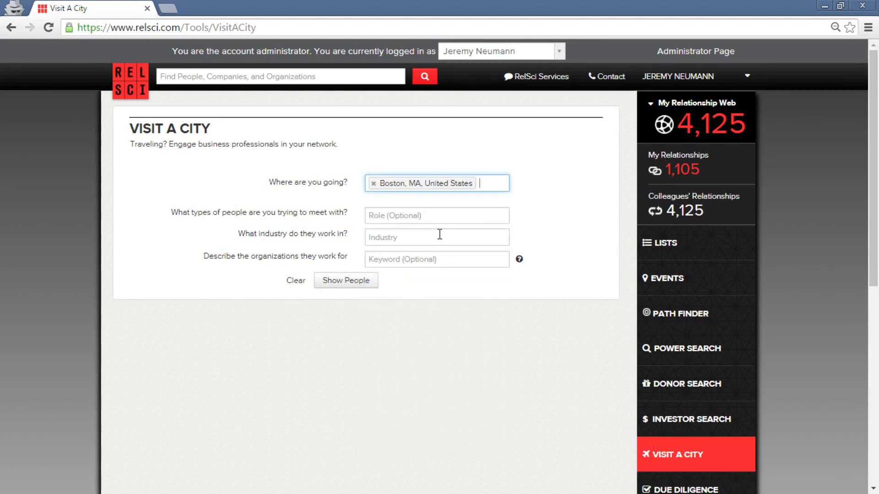
pyautogui.click(347, 286)
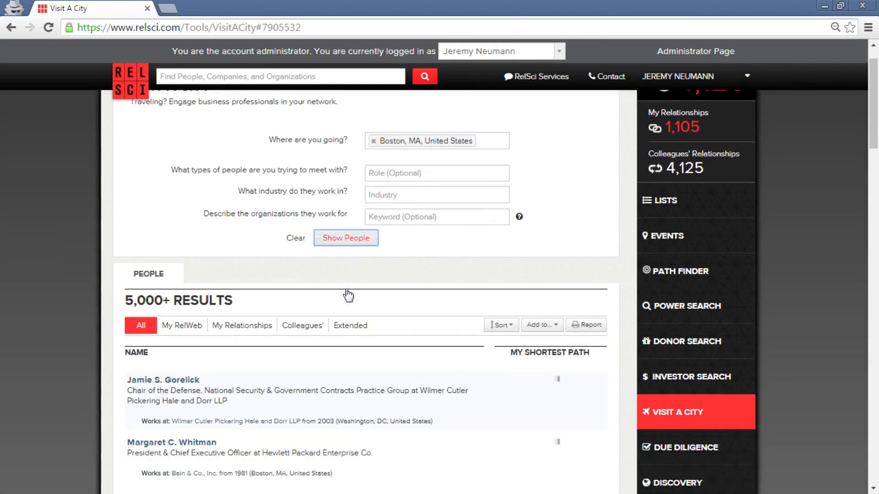
# Narrow the Boston results to the My Relationships (31) tab of directly connected people.
pyautogui.scroll(-4, 348, 295)
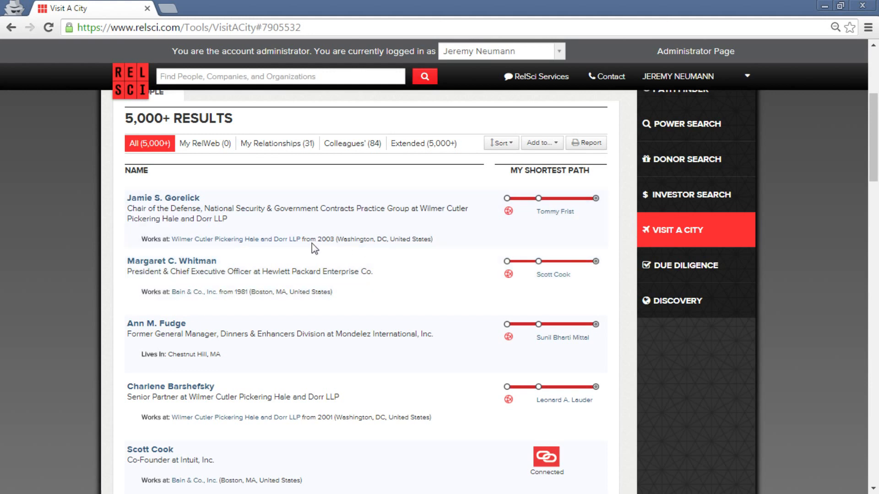
pyautogui.click(274, 144)
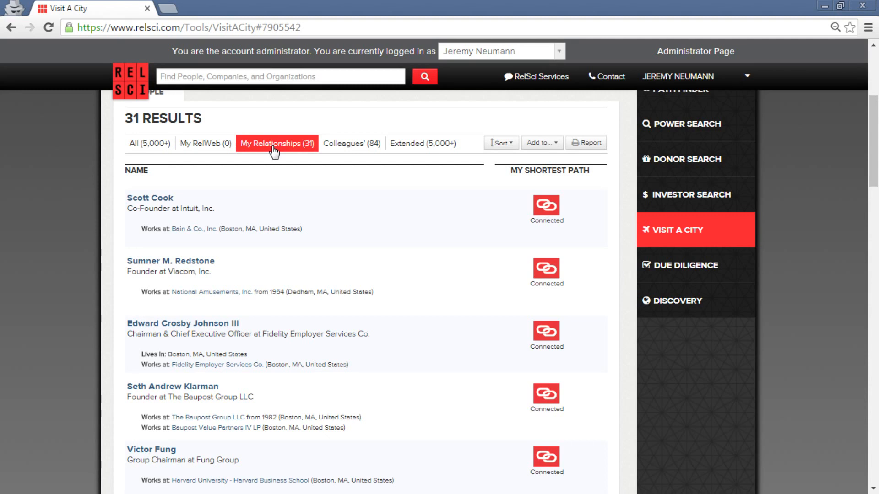
# View the 84 Boston people reachable through colleagues, then start a new Power Search.
pyautogui.click(348, 151)
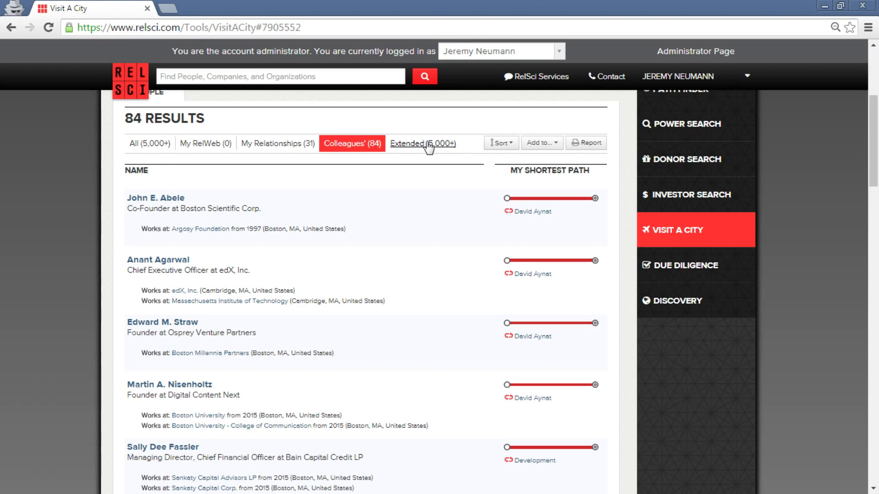
pyautogui.scroll(5, 565, 336)
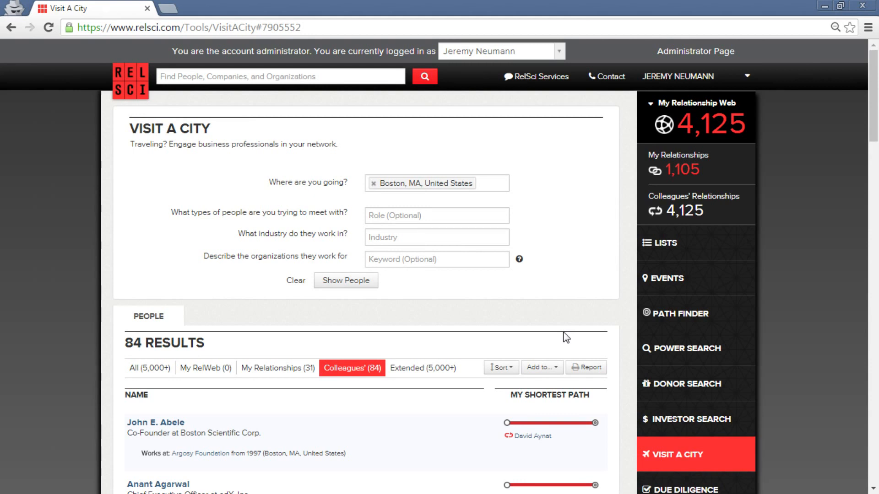
pyautogui.click(746, 349)
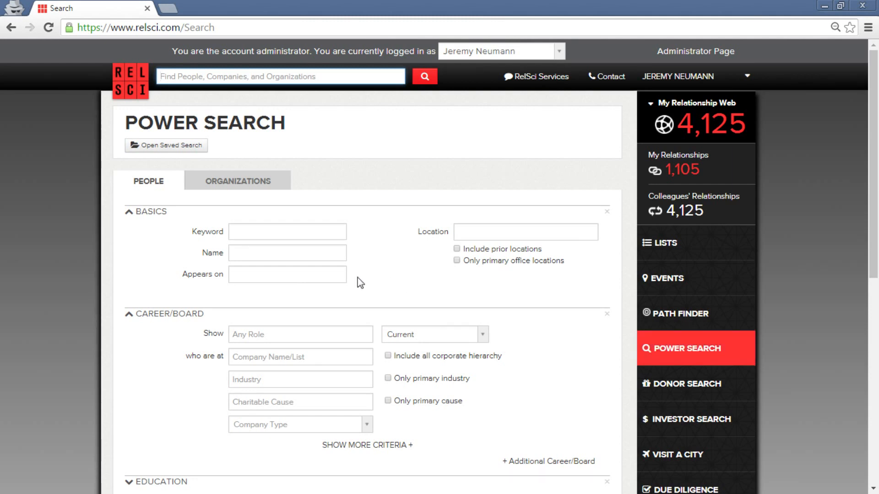
# Add Client List as the list people must appear on.
pyautogui.click(236, 273)
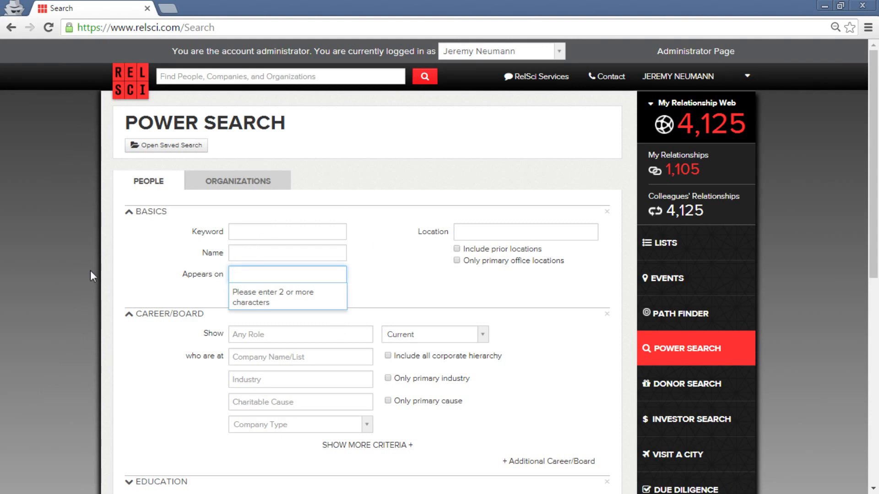
pyautogui.scroll(-1, 90, 271)
pyautogui.scroll(1, 113, 311)
pyautogui.write('Client List')
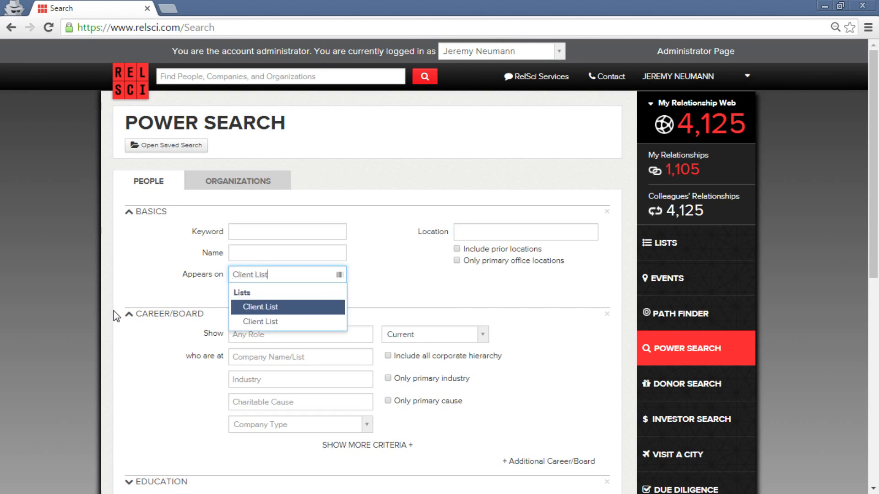
pyautogui.click(261, 306)
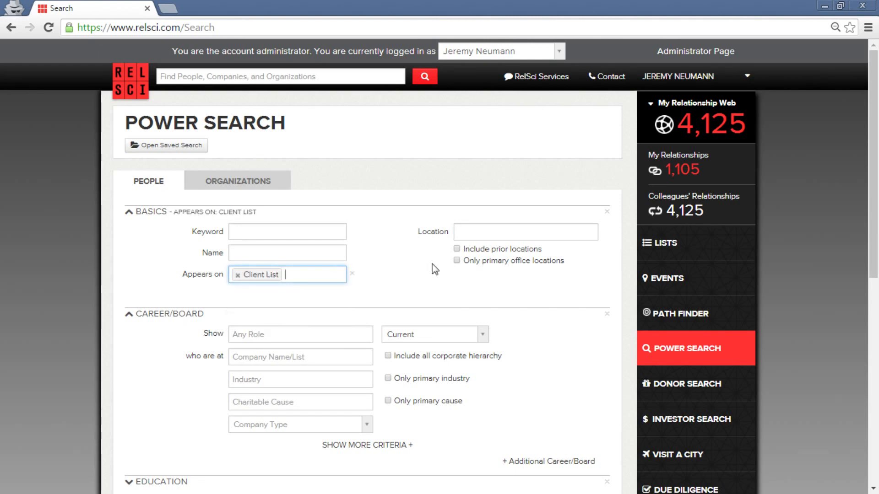
# Filter the location to Boston, MA, United States, primary office locations only.
pyautogui.click(463, 236)
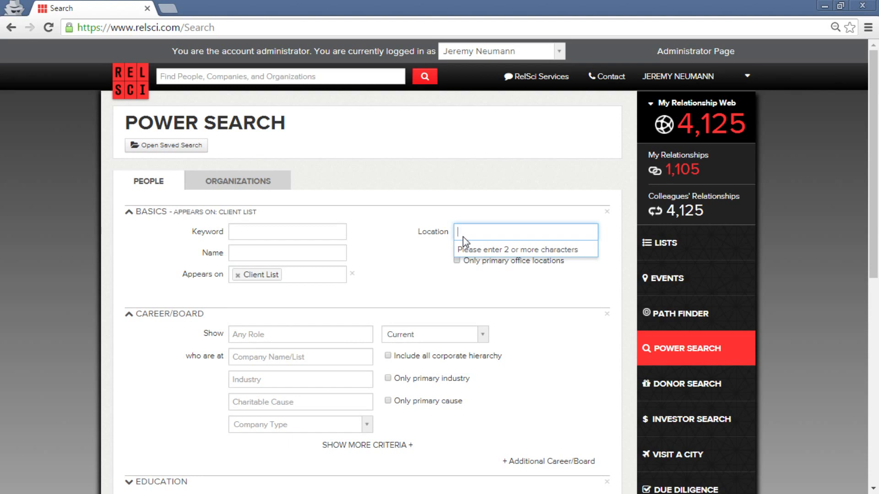
pyautogui.write('Boston')
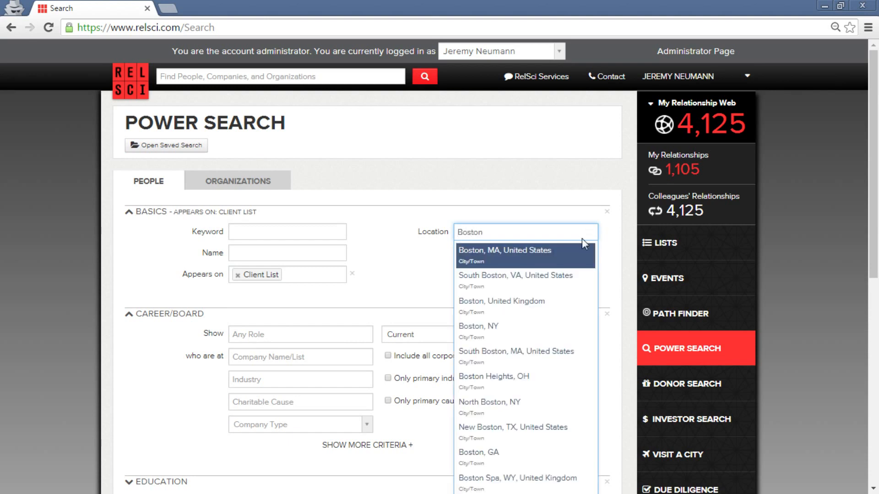
pyautogui.click(561, 260)
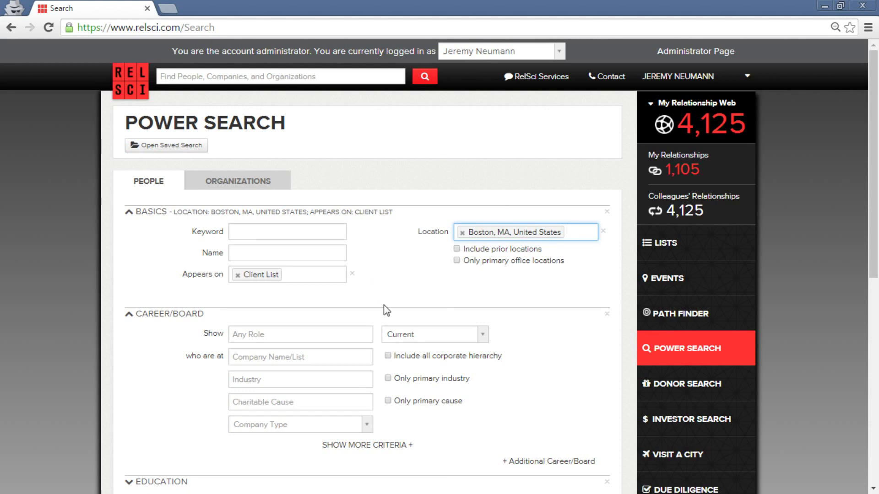
pyautogui.click(456, 261)
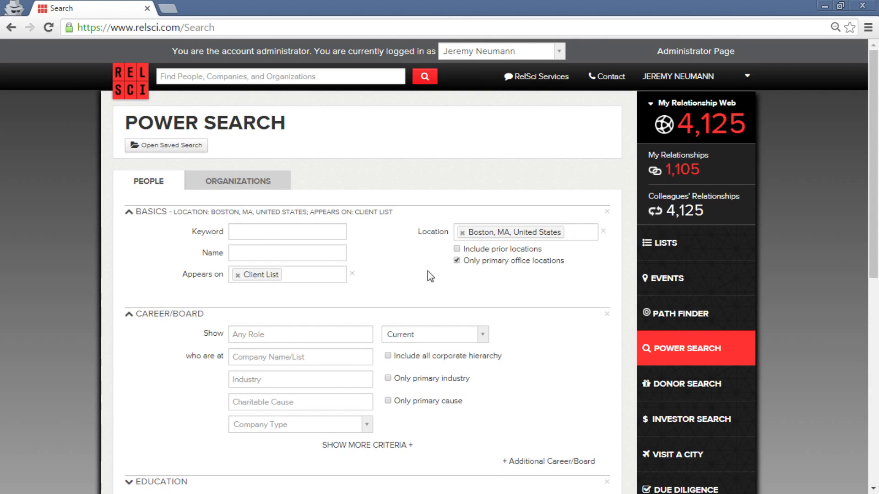
pyautogui.scroll(-3, 353, 298)
pyautogui.scroll(-1, 187, 348)
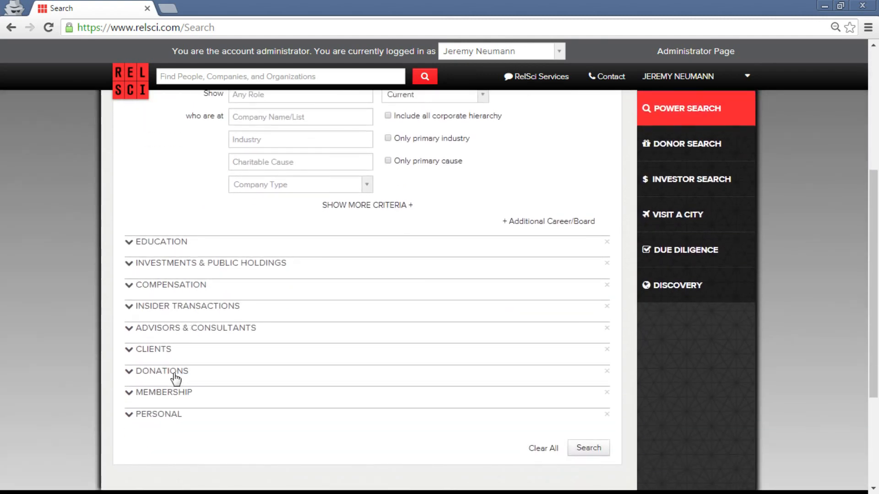
# Expand the Donations section and focus its Organization/List donor field.
pyautogui.click(177, 373)
pyautogui.scroll(-1, 119, 336)
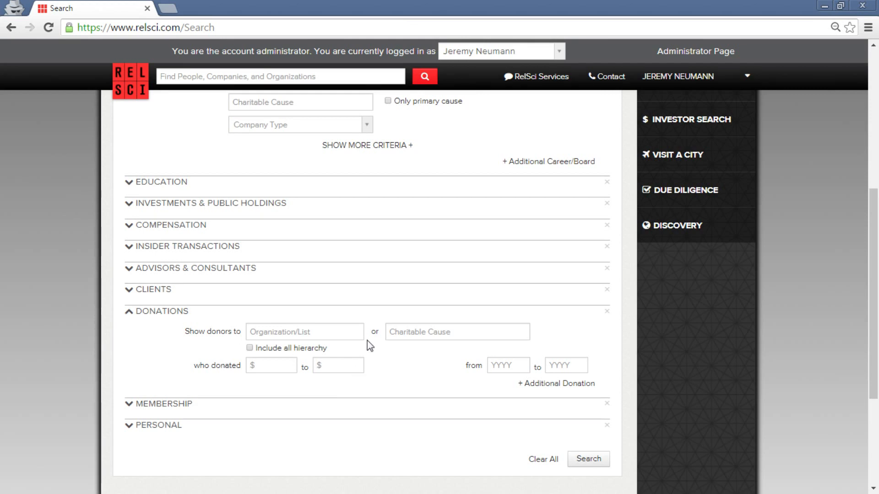
pyautogui.click(356, 331)
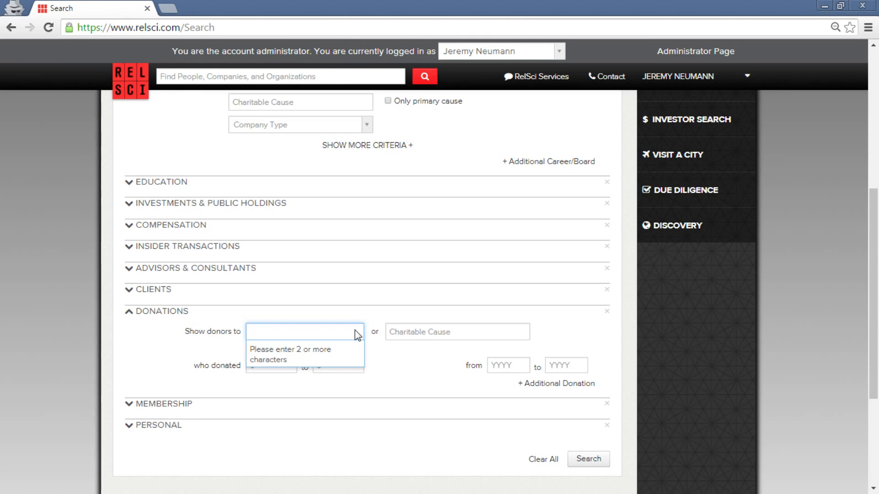
pyautogui.scroll(7, 761, 325)
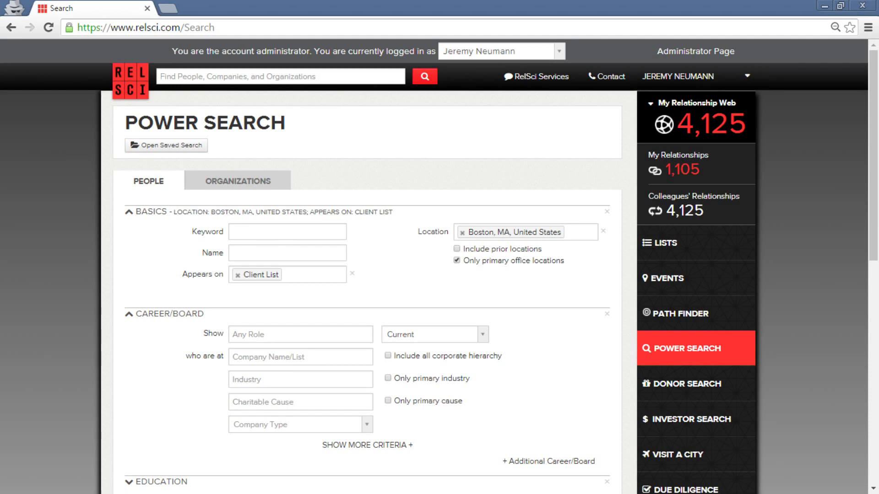
# Go to the Donor Search page from the sidebar.
pyautogui.click(685, 399)
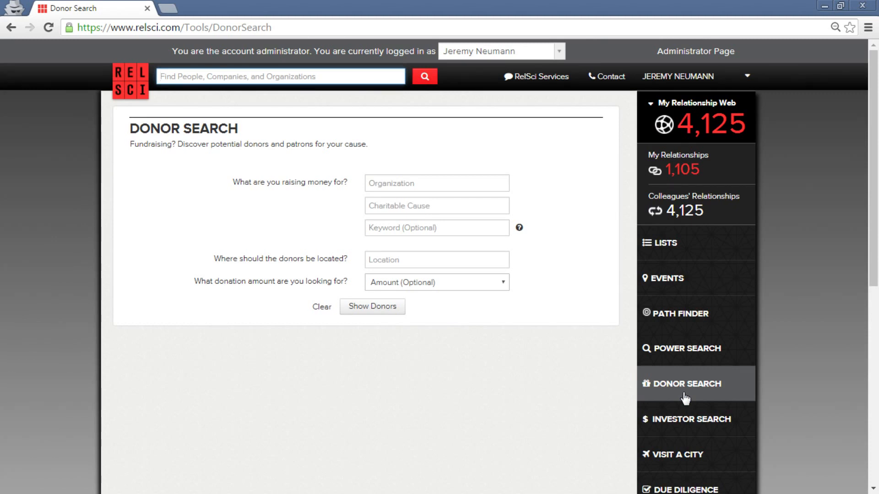
# Return to Power Search and switch to the Organizations search form.
pyautogui.click(703, 361)
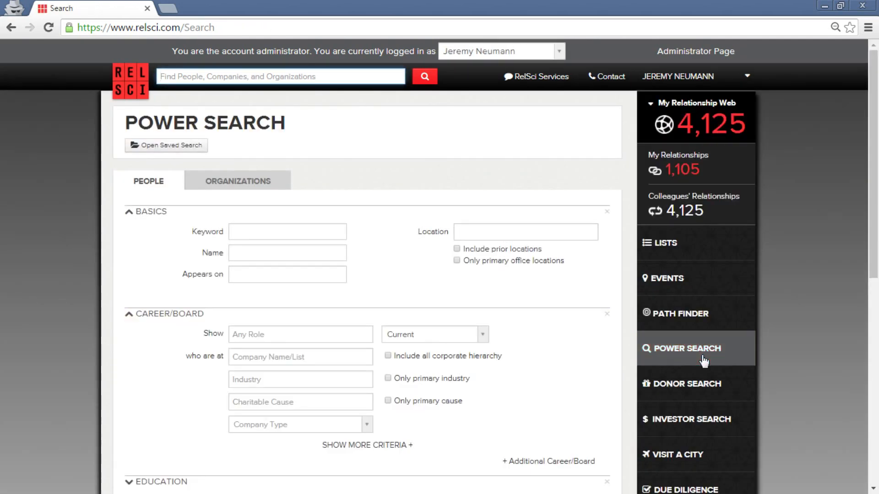
pyautogui.click(270, 186)
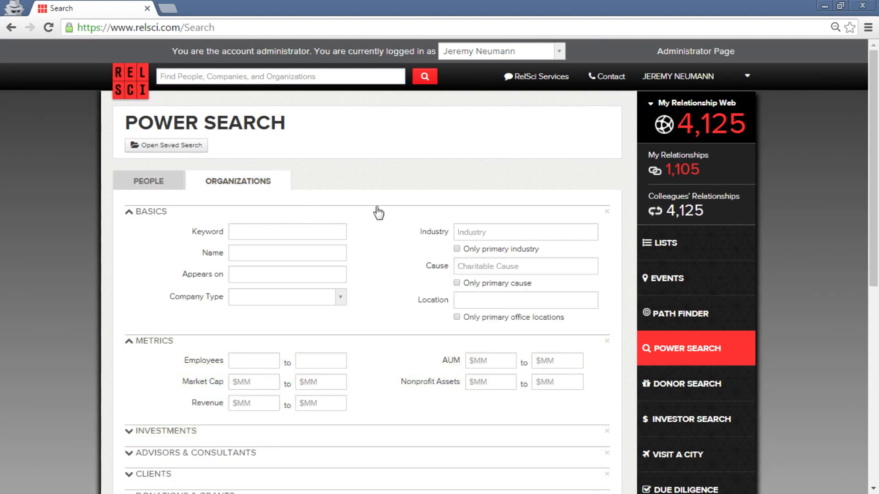
# Set the organization search cause to Foundations.
pyautogui.scroll(-3, 407, 165)
pyautogui.scroll(2, 417, 206)
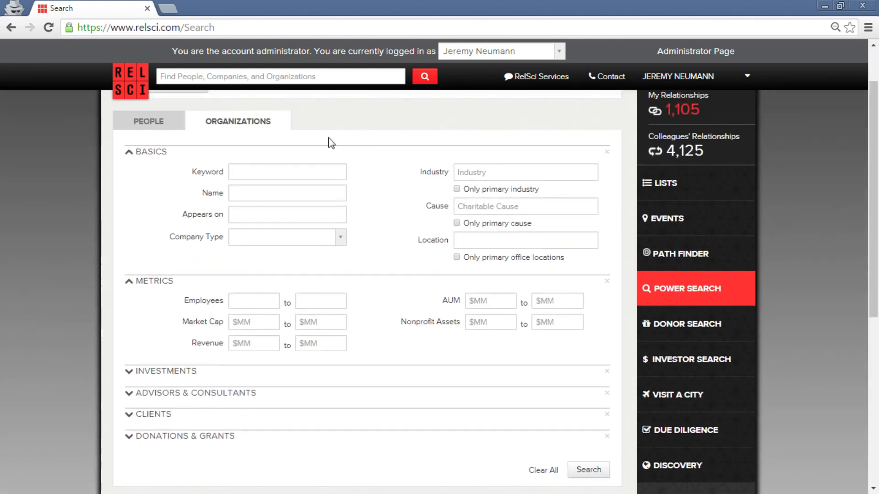
pyautogui.click(508, 205)
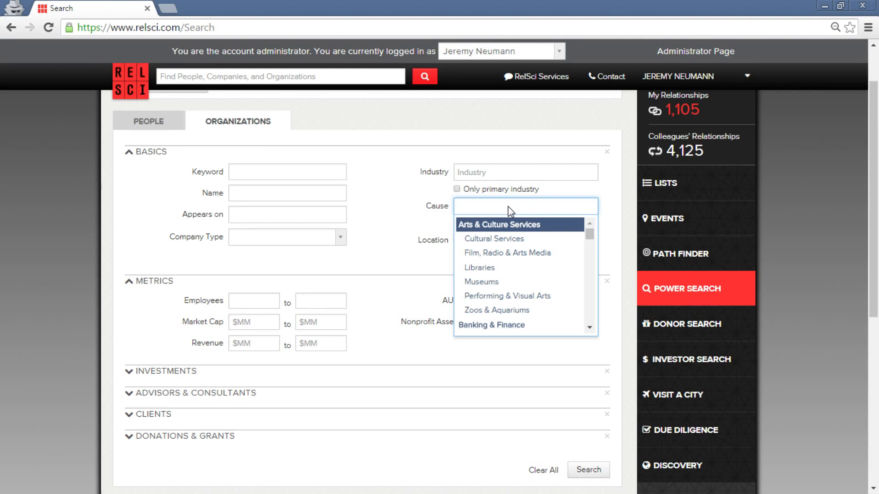
pyautogui.write('found')
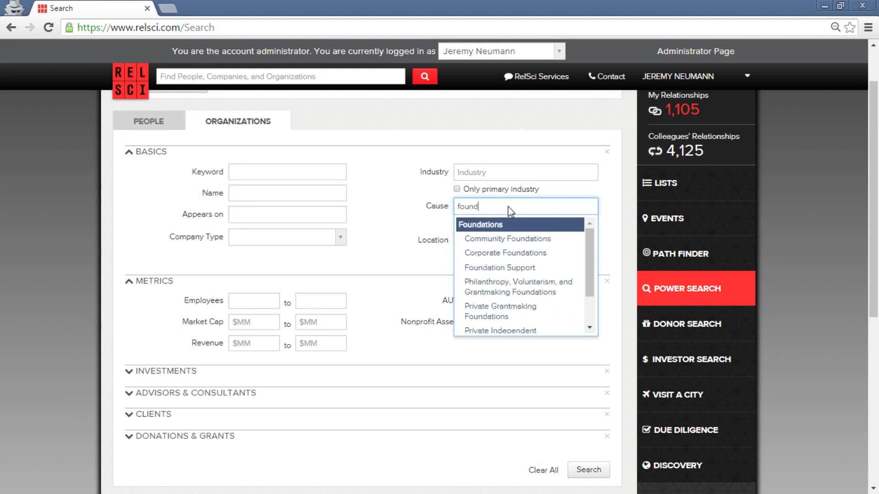
pyautogui.click(520, 230)
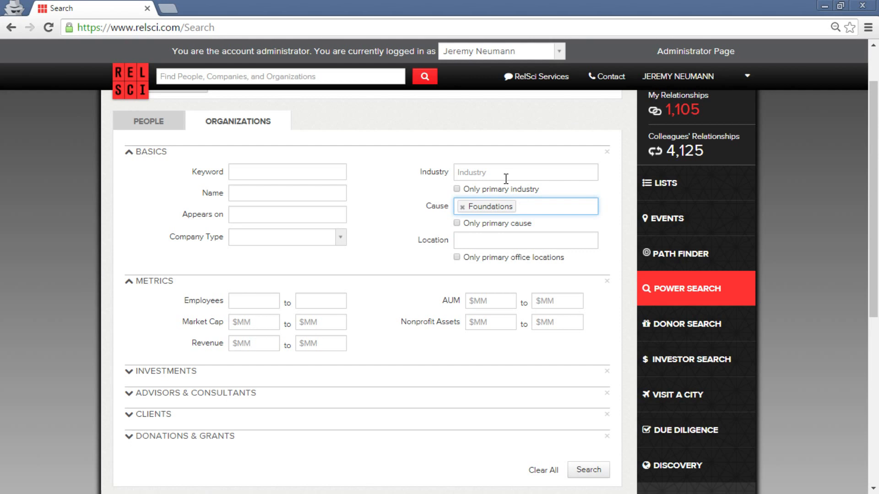
# Check the Company Type list without choosing one, then return to the People search.
pyautogui.click(328, 240)
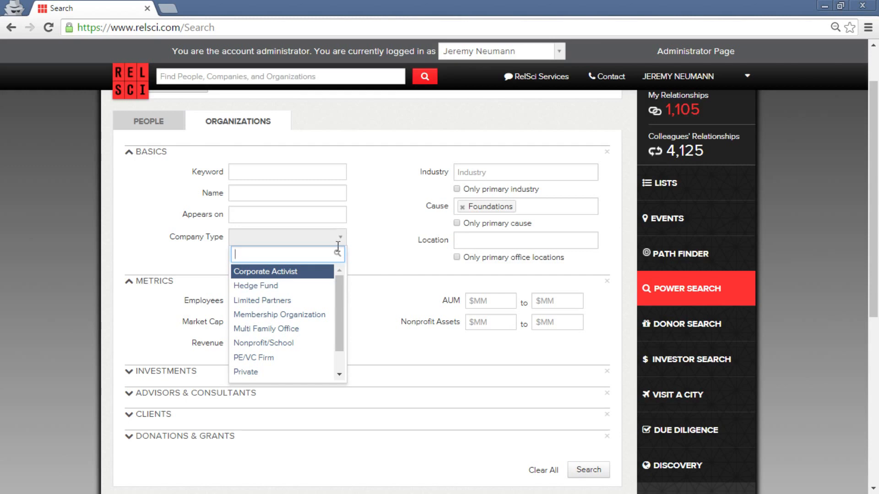
pyautogui.click(338, 242)
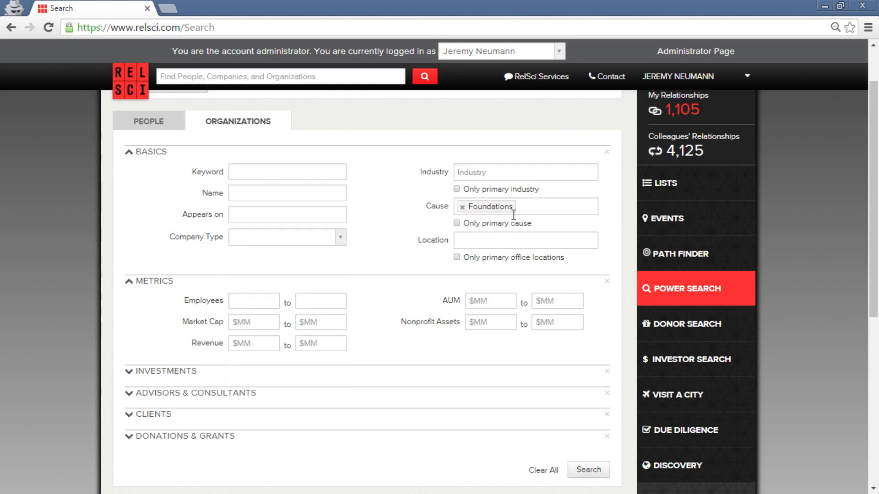
pyautogui.click(151, 121)
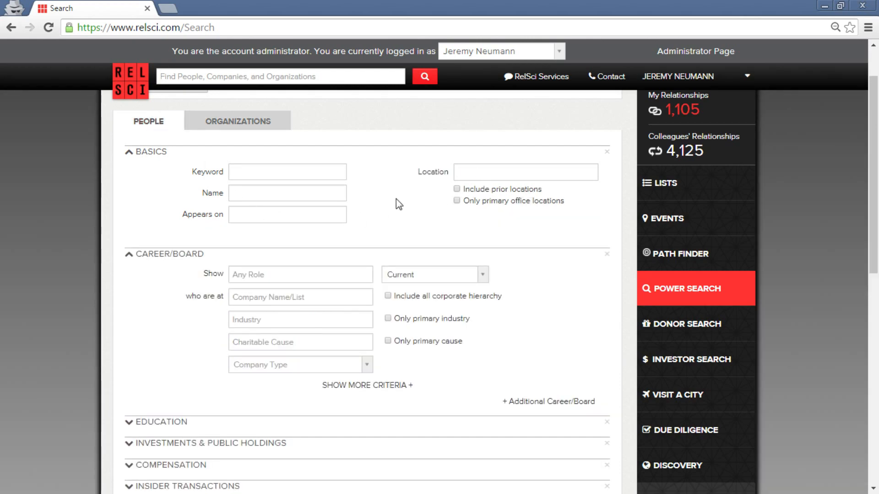
# Filter people to those appearing on the Fortune 500 list.
pyautogui.scroll(-3, 396, 199)
pyautogui.scroll(-4, 396, 202)
pyautogui.scroll(8, 396, 201)
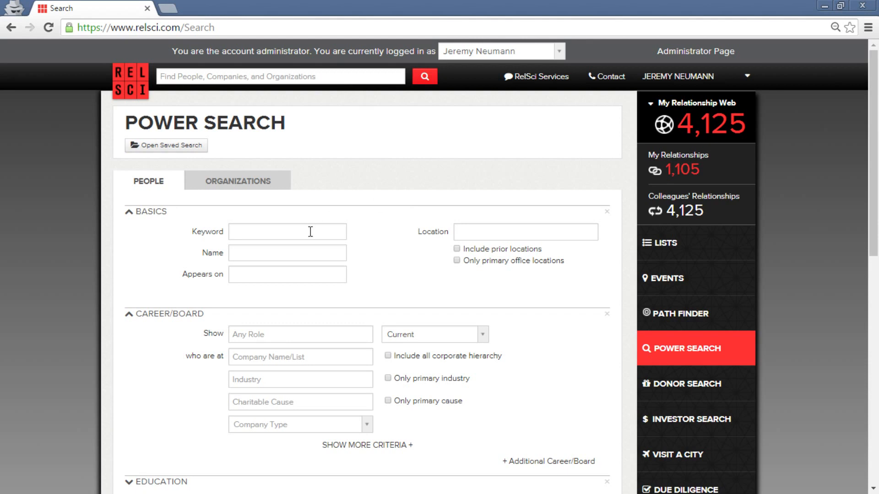
pyautogui.click(273, 276)
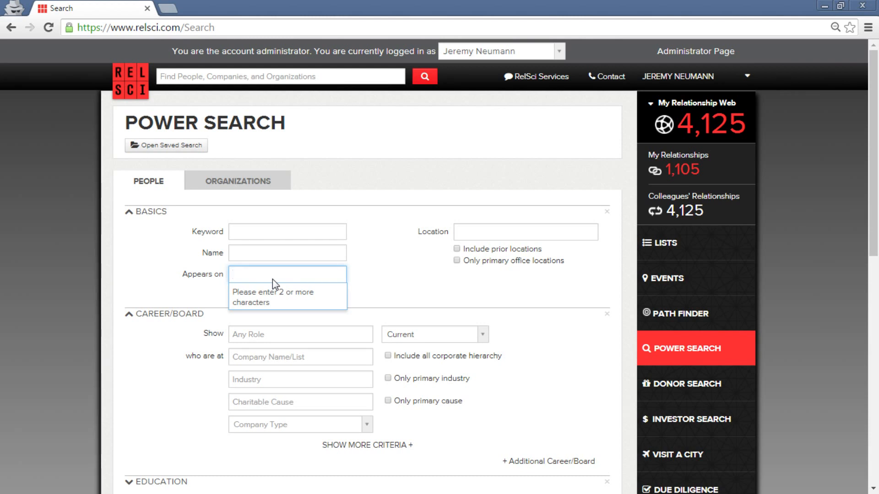
pyautogui.write('Fortune')
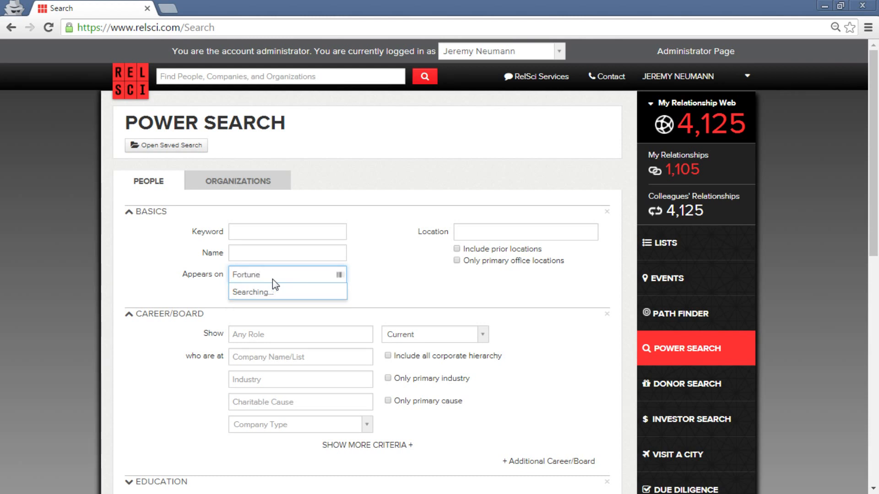
pyautogui.click(287, 306)
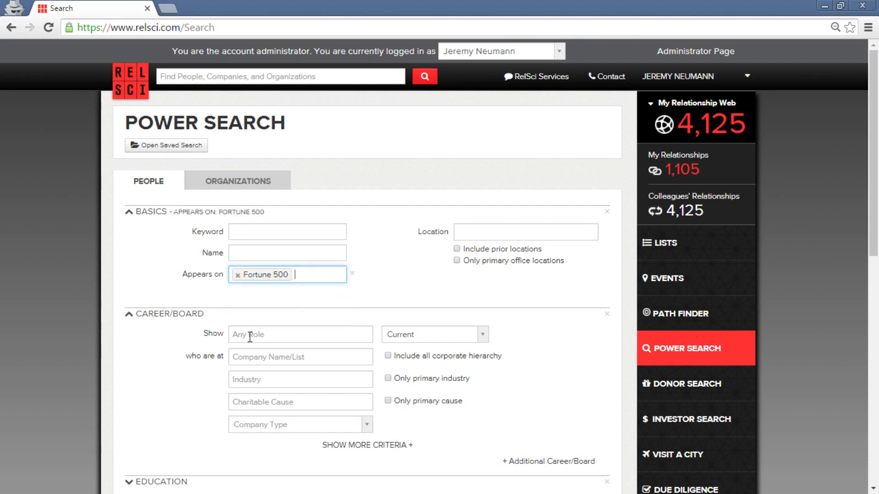
# Set the Career/Board role to show CFO.
pyautogui.click(268, 337)
pyautogui.write('CF')
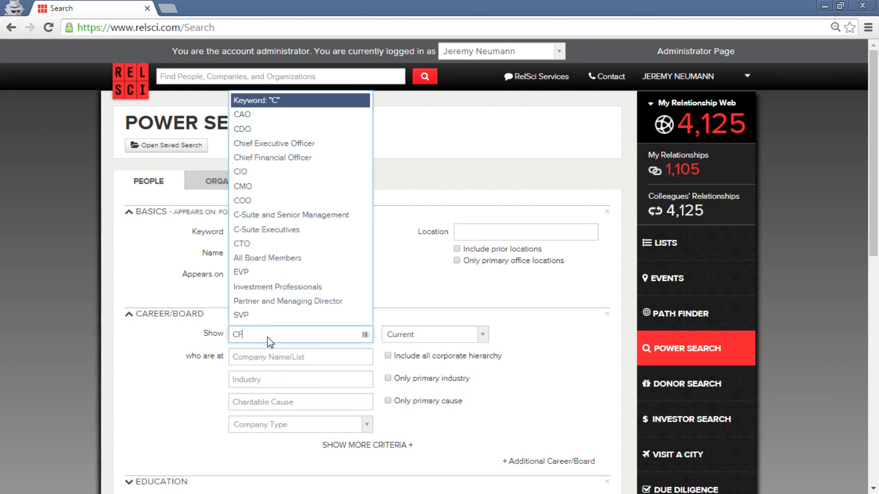
pyautogui.write('O')
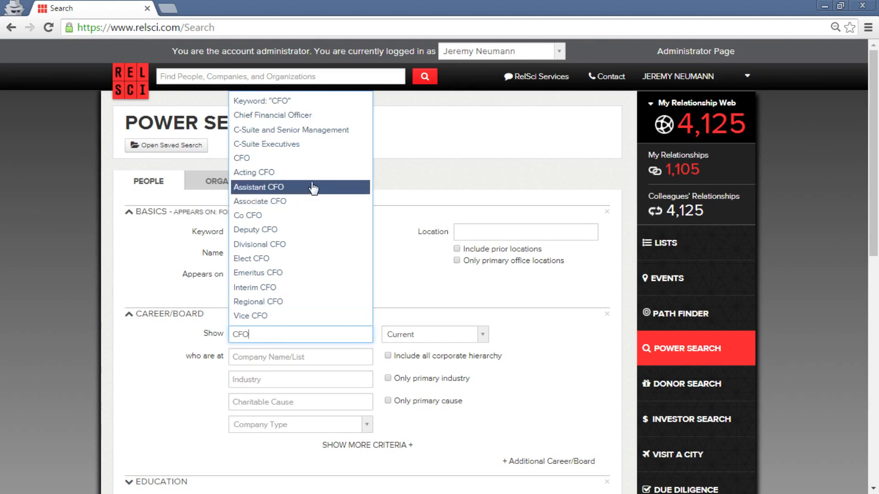
pyautogui.click(323, 158)
pyautogui.scroll(-1, 530, 334)
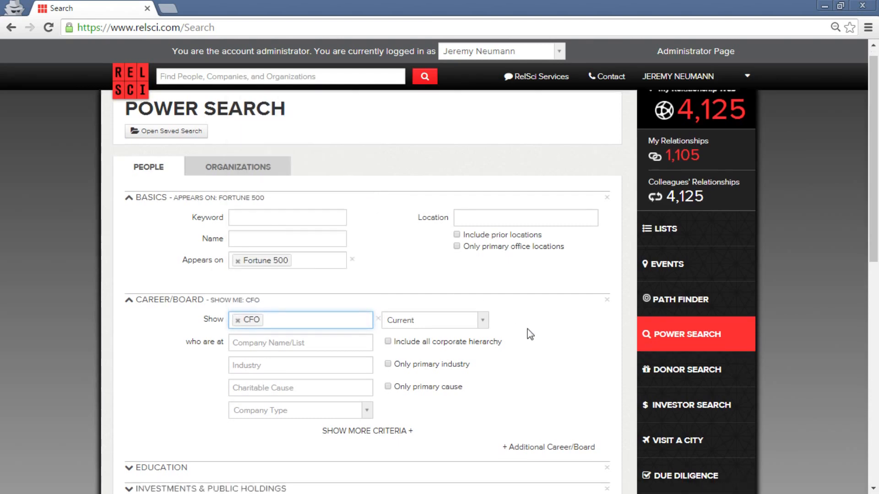
pyautogui.scroll(-7, 530, 334)
pyautogui.scroll(8, 604, 407)
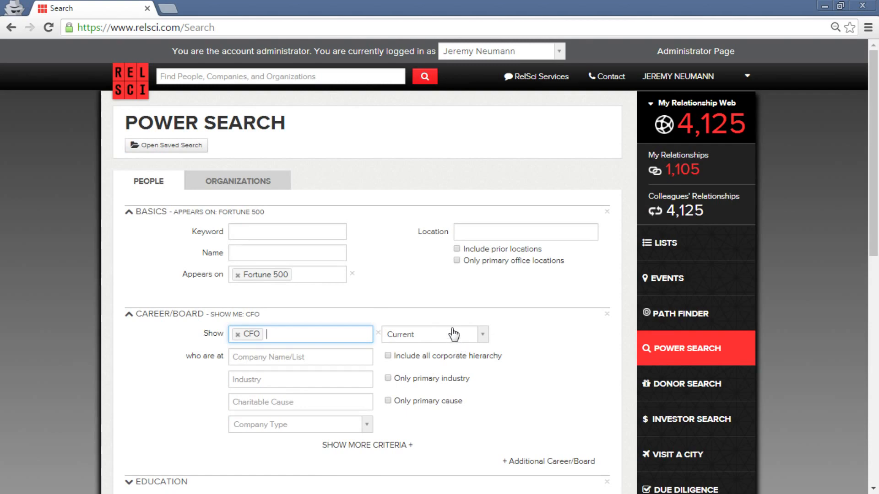
pyautogui.scroll(-7, 515, 386)
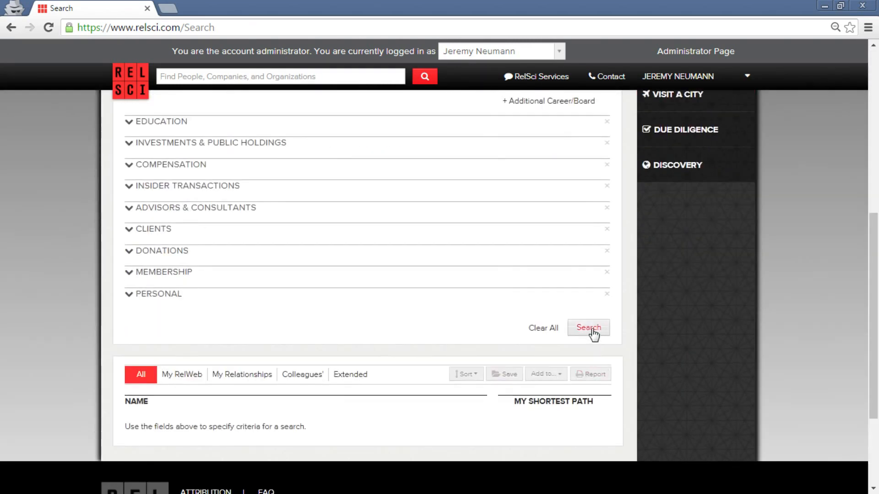
pyautogui.click(591, 328)
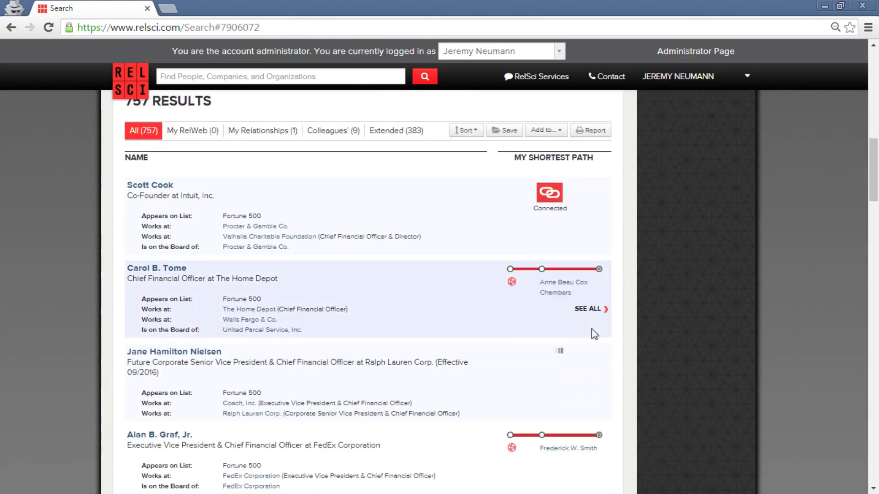
pyautogui.scroll(1, 639, 345)
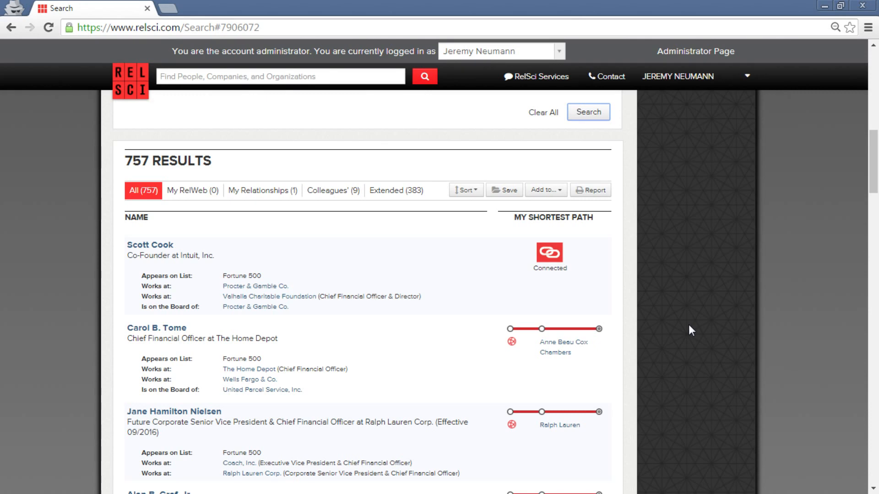
pyautogui.scroll(15, 689, 326)
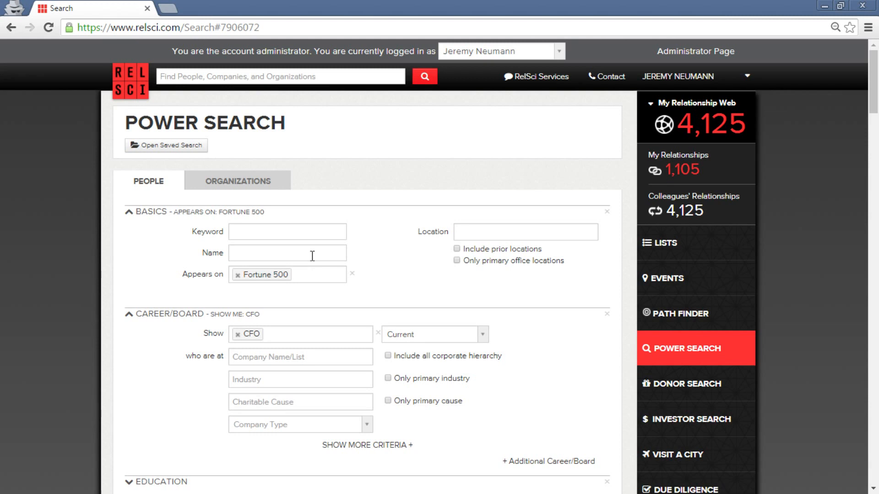
# Move Fortune 500 from Appears on to the CFOs' 'who are at' employer field, then open Path Finder.
pyautogui.click(314, 280)
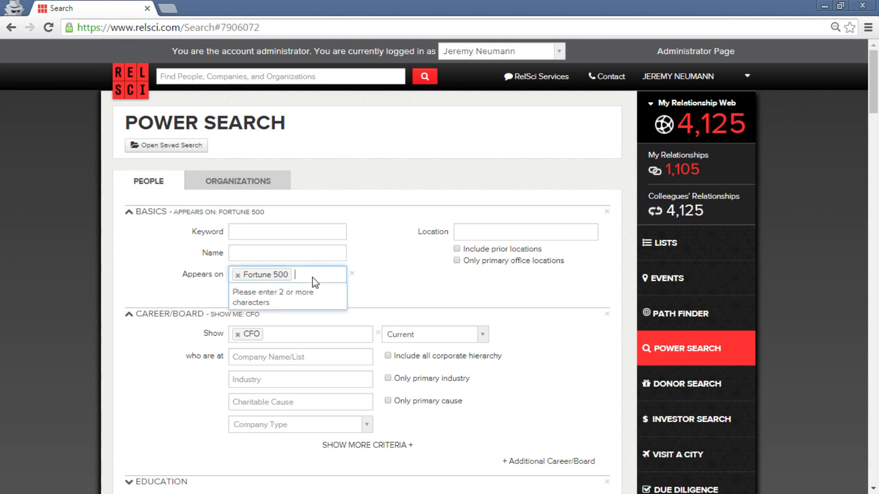
pyautogui.press('BackSpace')
pyautogui.press('BackSpace')
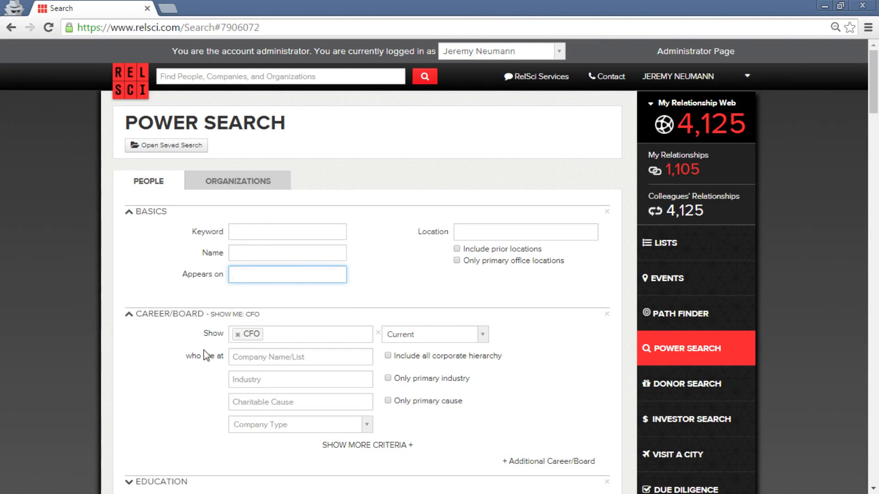
pyautogui.click(262, 358)
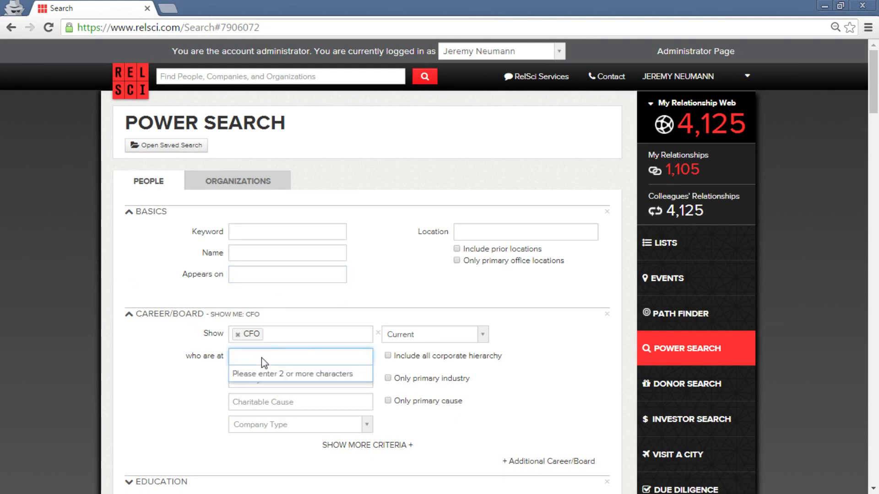
pyautogui.click(149, 373)
pyautogui.click(249, 403)
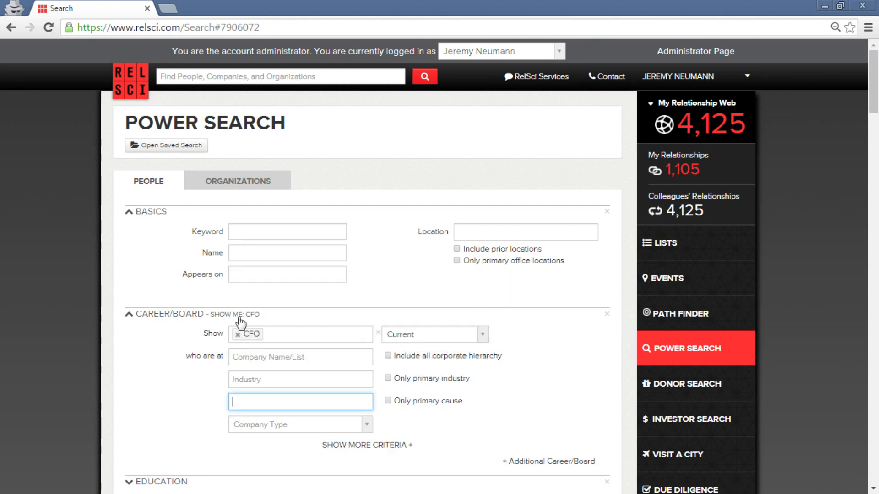
pyautogui.click(317, 361)
pyautogui.write('For')
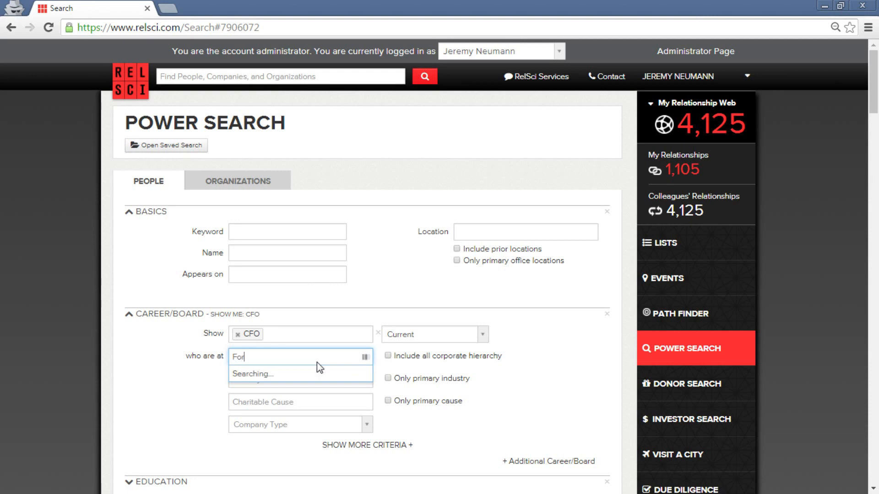
pyautogui.write('tune 500')
pyautogui.click(297, 391)
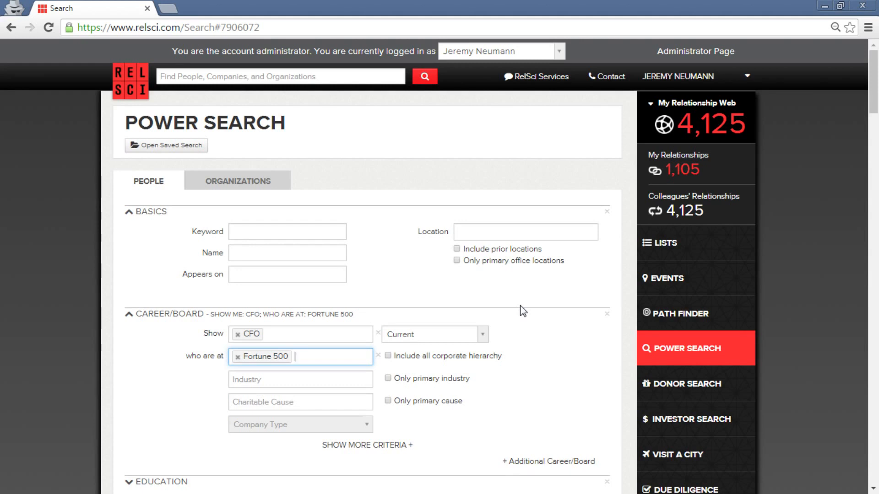
pyautogui.click(718, 314)
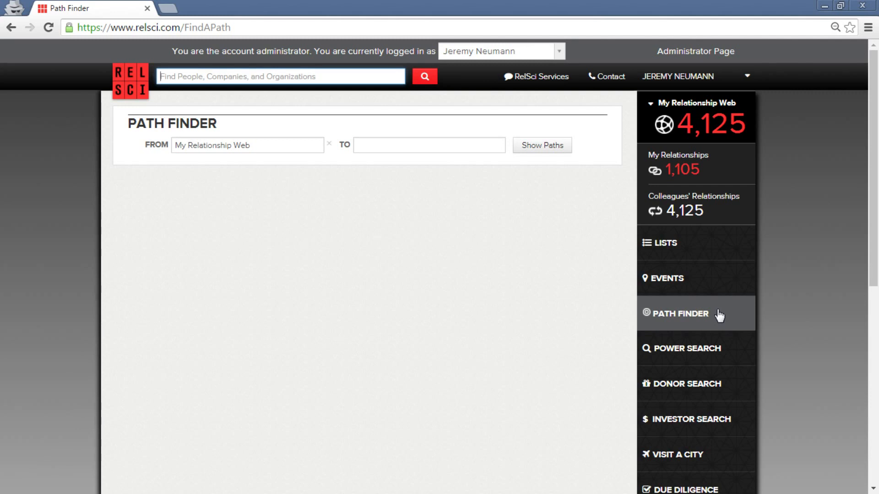
# Set both FROM and TO to Client List and show the paths between them.
pyautogui.click(701, 315)
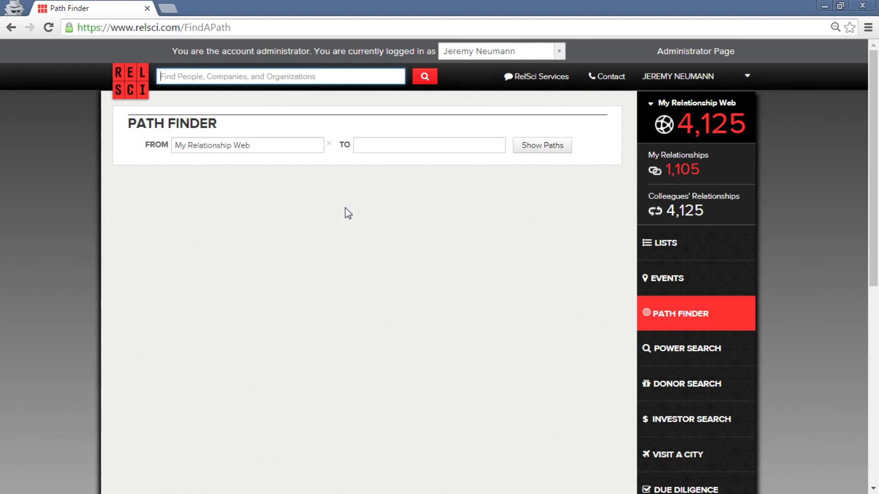
pyautogui.click(295, 144)
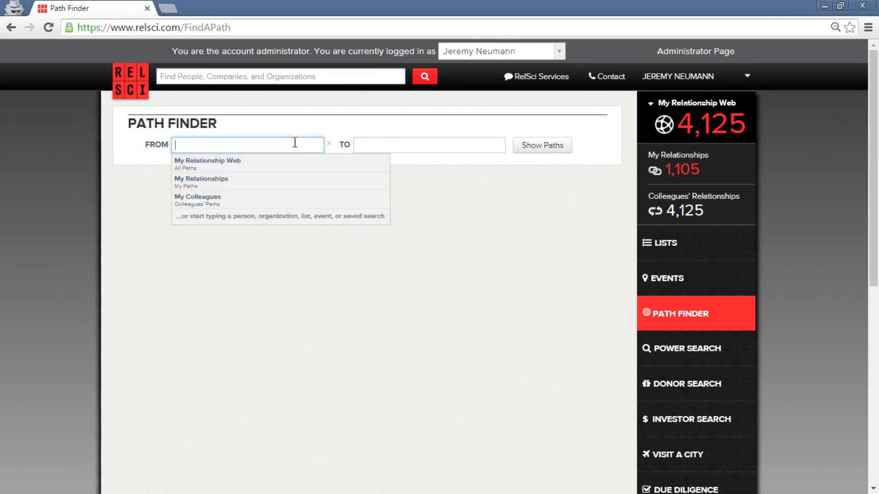
pyautogui.write('Client')
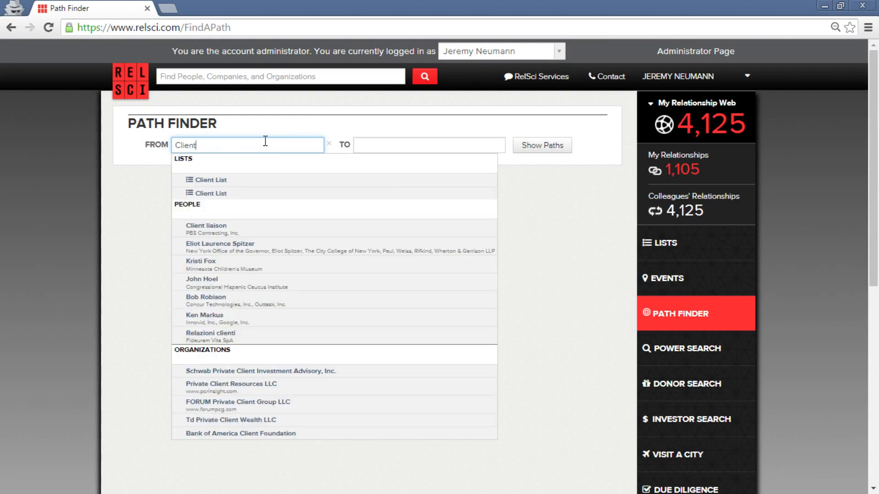
pyautogui.click(294, 180)
pyautogui.click(417, 151)
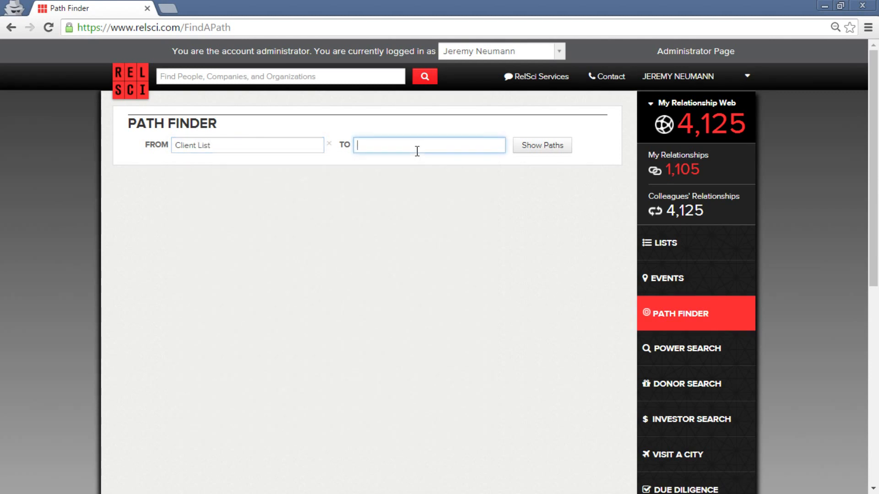
pyautogui.write('Client')
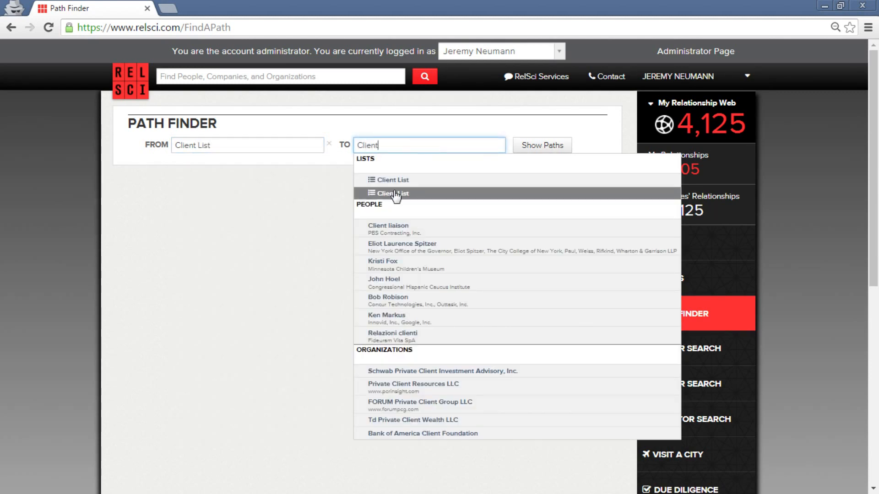
pyautogui.click(404, 180)
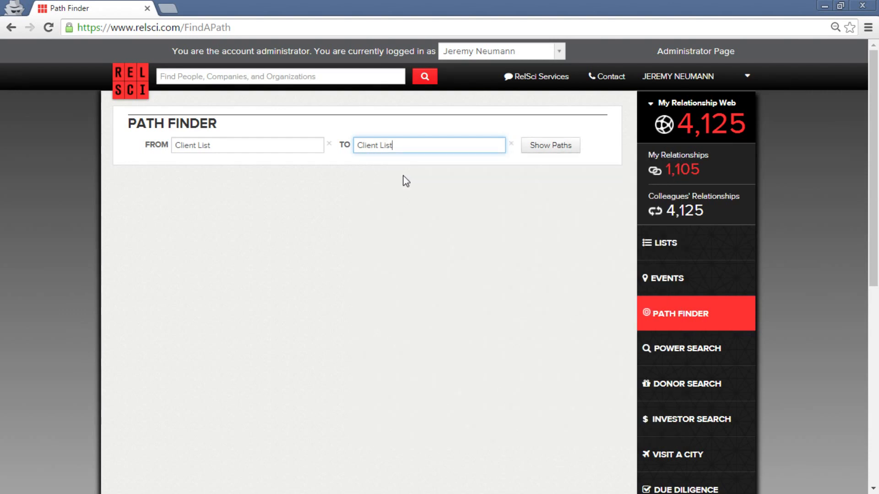
pyautogui.click(530, 146)
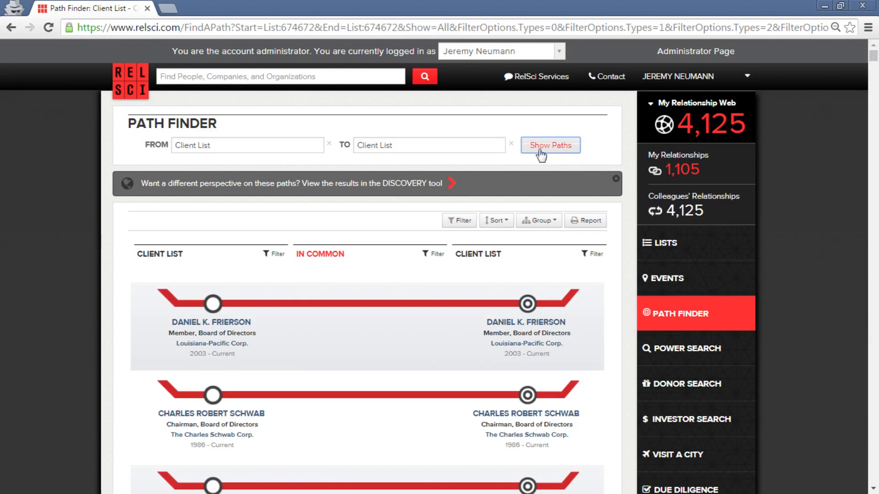
# Filter the Client List paths with 'Exclude direct connections through the same person' applied.
pyautogui.click(459, 222)
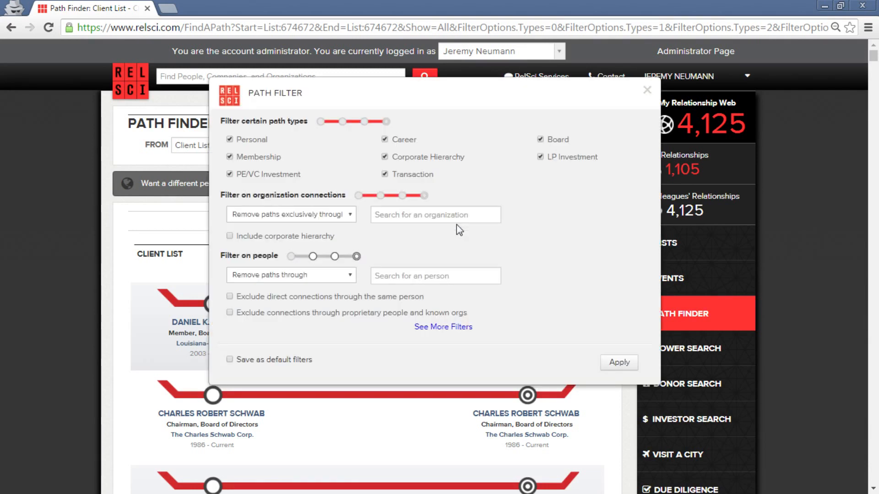
pyautogui.click(462, 327)
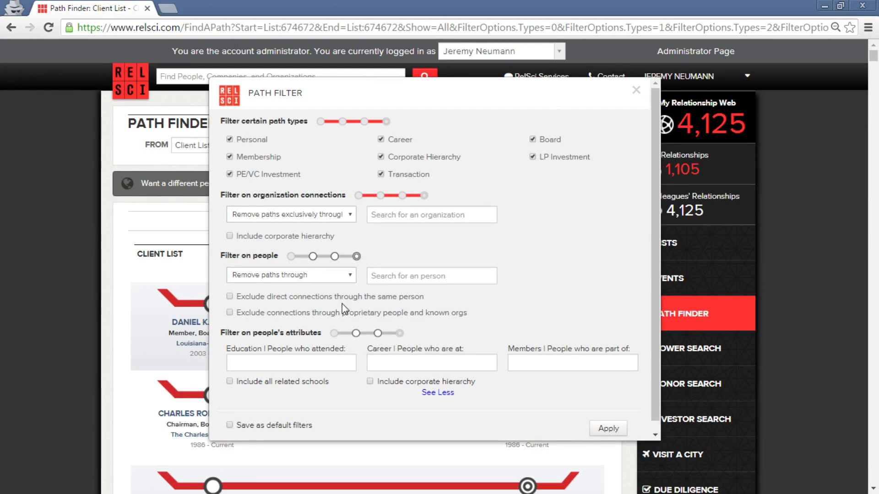
pyautogui.click(298, 302)
pyautogui.click(620, 432)
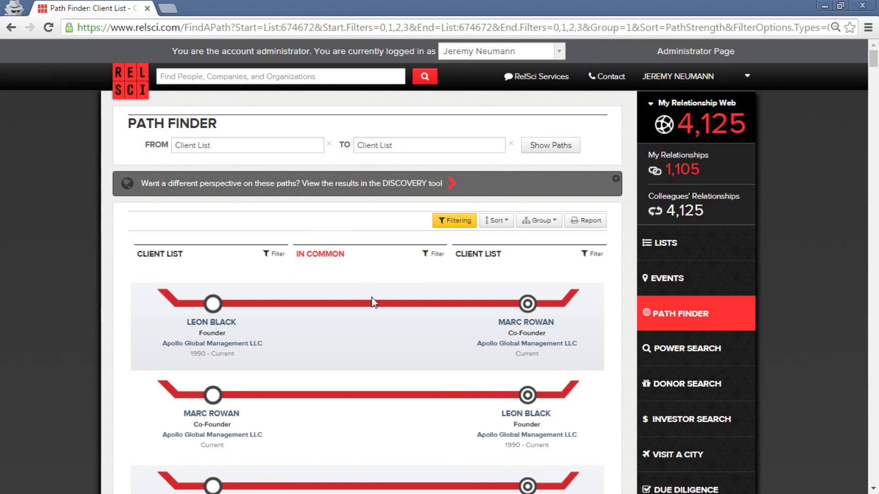
# Review the filtered path results, then return to the RelSci home page.
pyautogui.moveTo(377, 306)
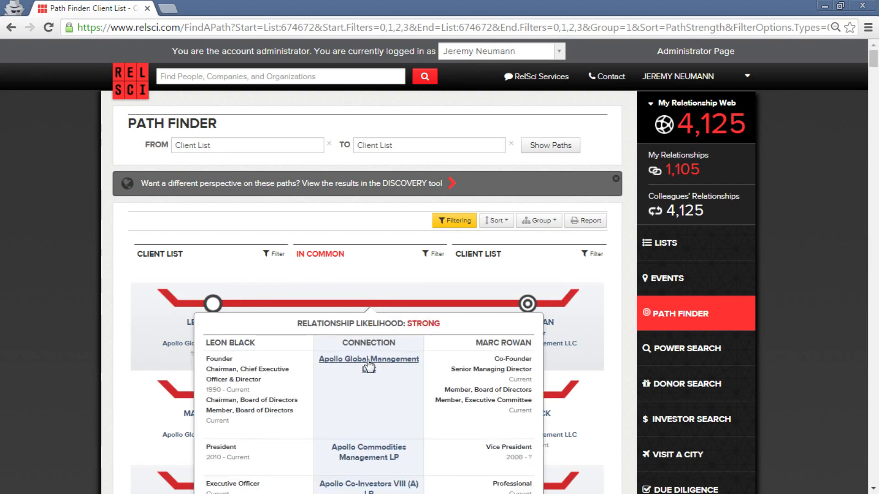
pyautogui.scroll(-3, 369, 357)
pyautogui.scroll(-1, 383, 345)
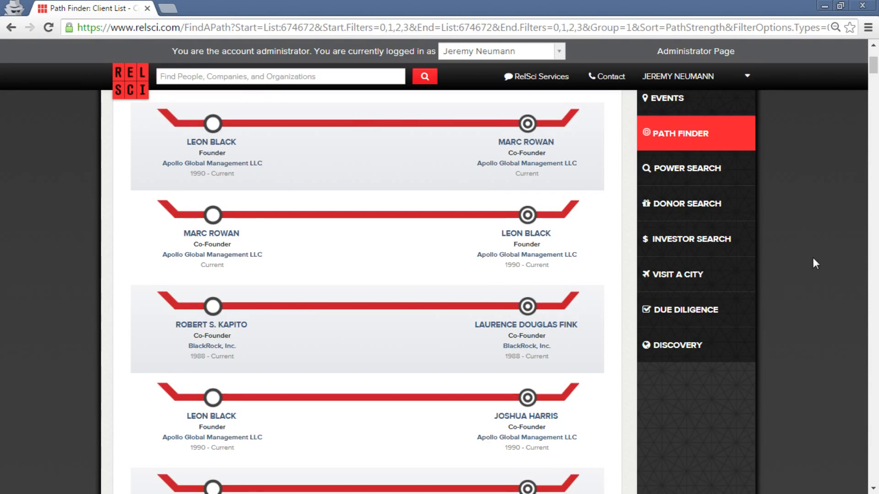
pyautogui.scroll(4, 812, 257)
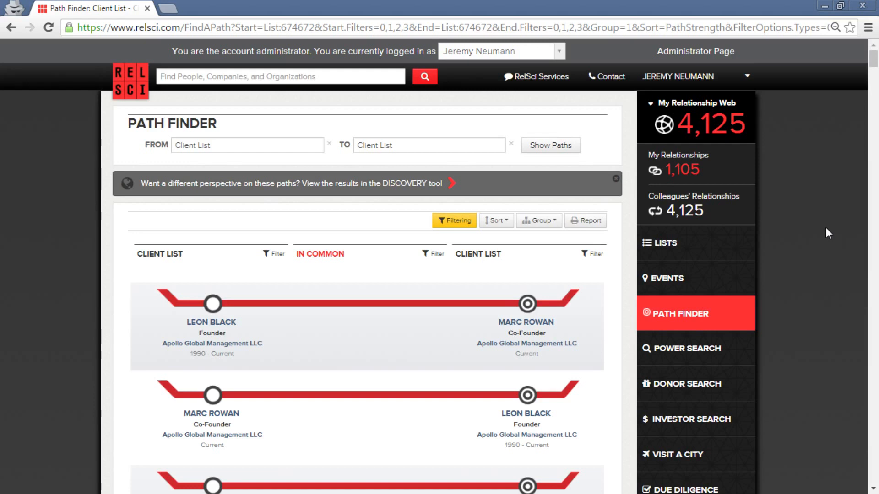
pyautogui.click(118, 88)
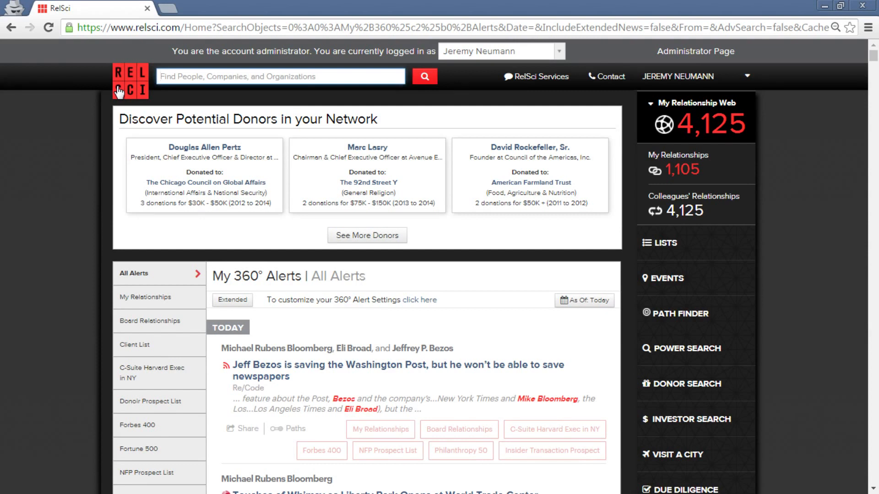
# Open Investor Search from the home page.
pyautogui.click(689, 432)
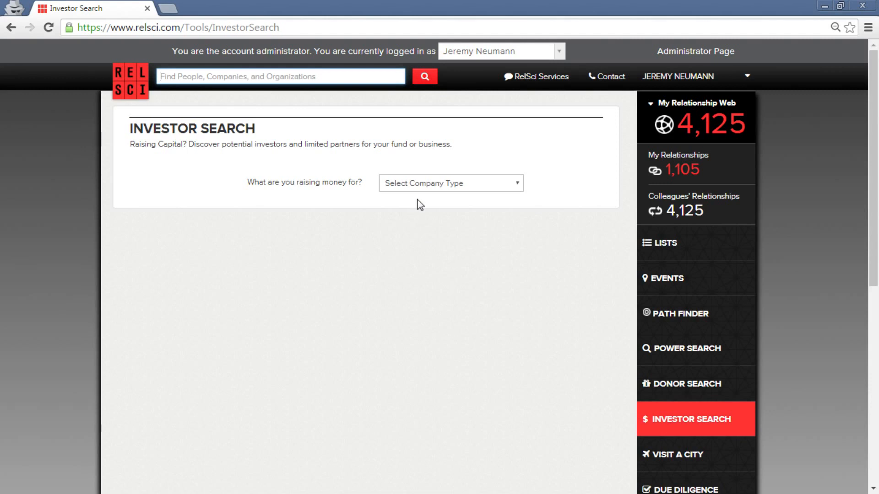
# Find Investors in New York, United States for a Private Company in Computer Software.
pyautogui.click(438, 183)
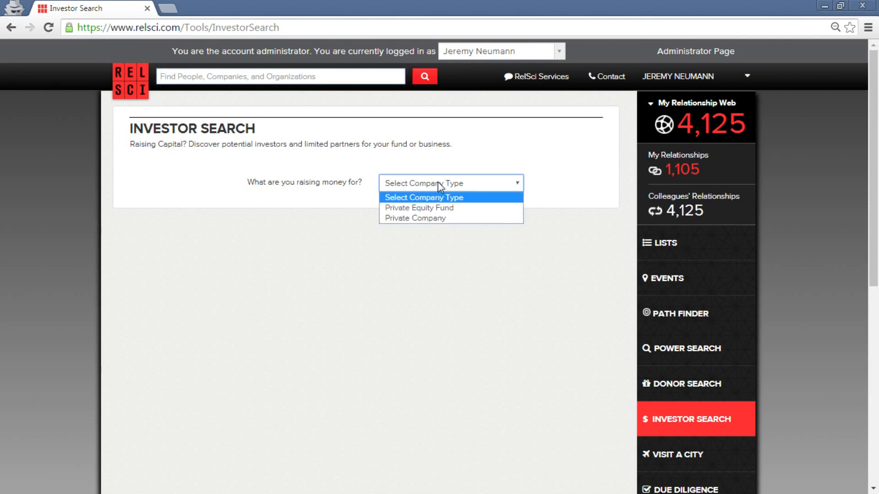
pyautogui.click(450, 220)
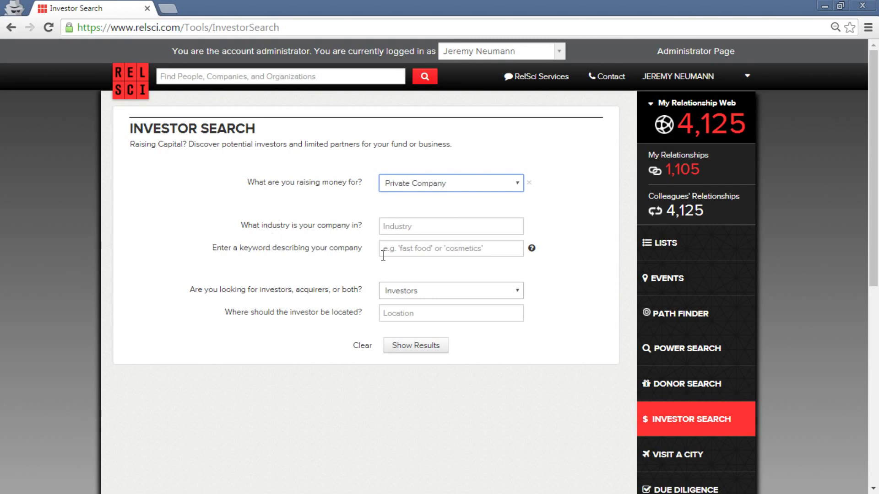
pyautogui.click(442, 226)
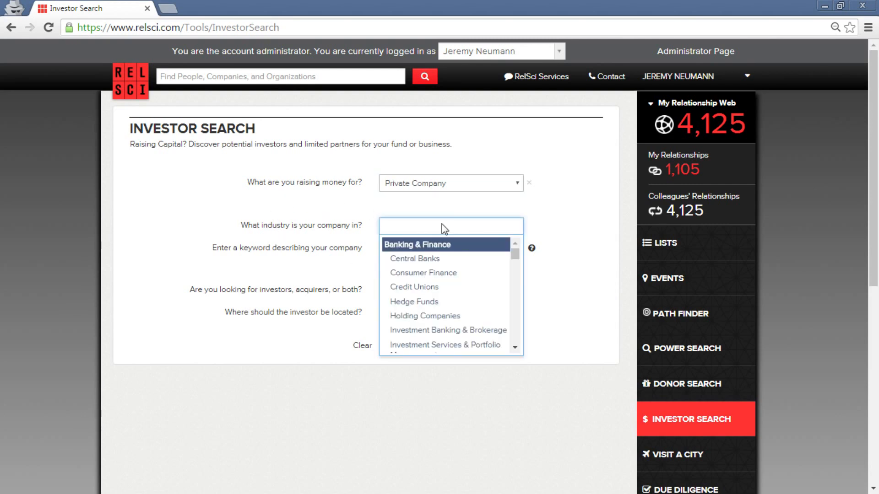
pyautogui.write('soft')
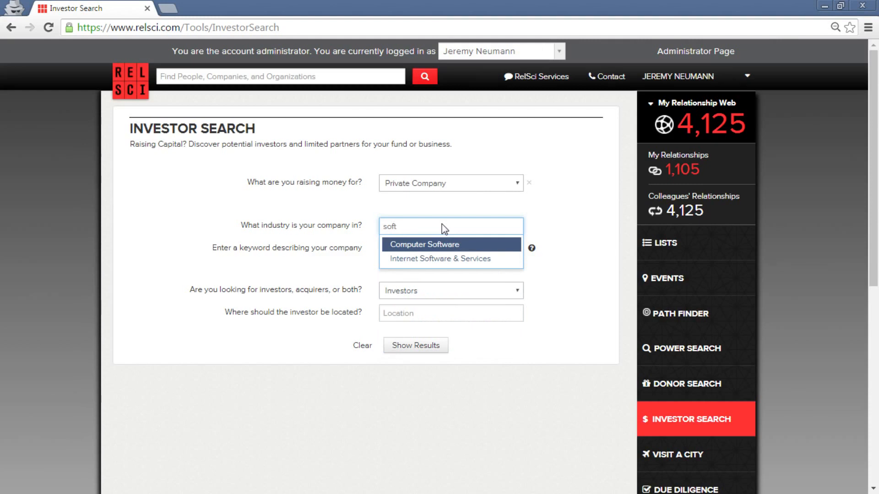
pyautogui.click(458, 244)
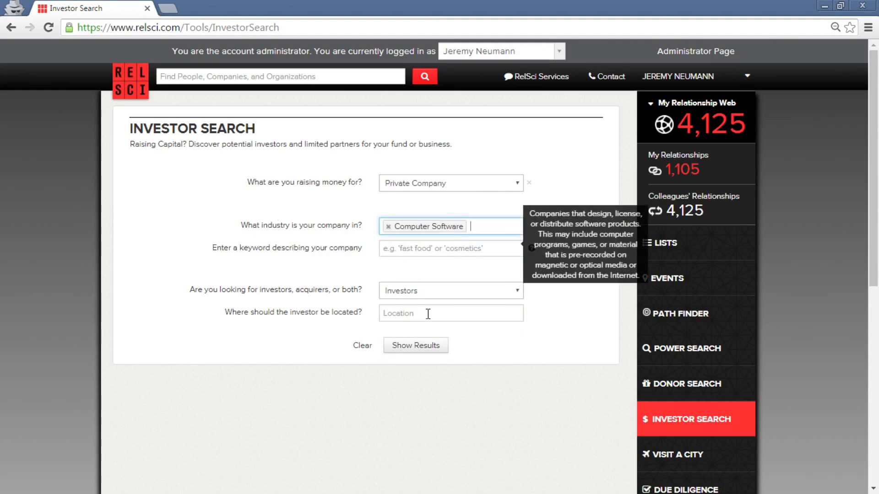
pyautogui.click(458, 298)
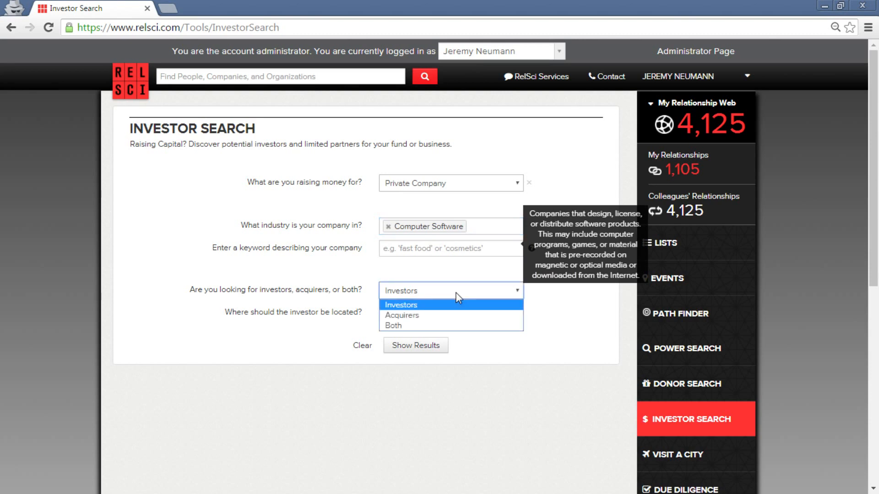
pyautogui.click(458, 298)
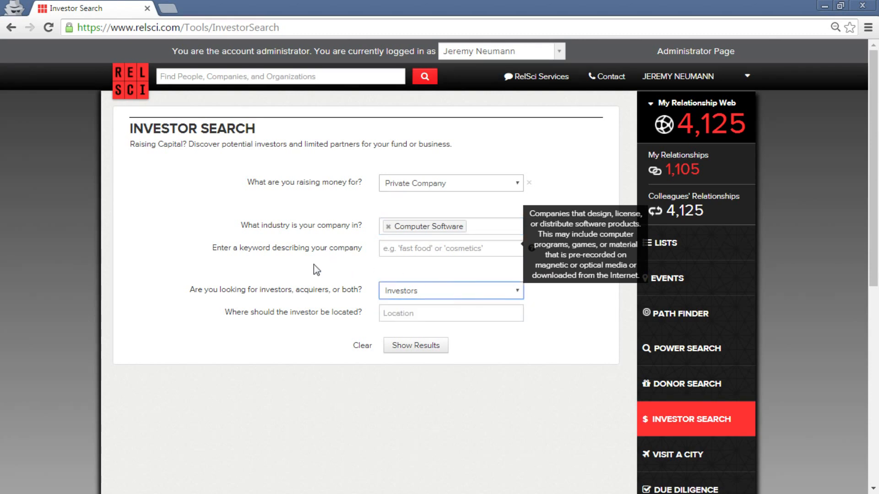
pyautogui.click(435, 313)
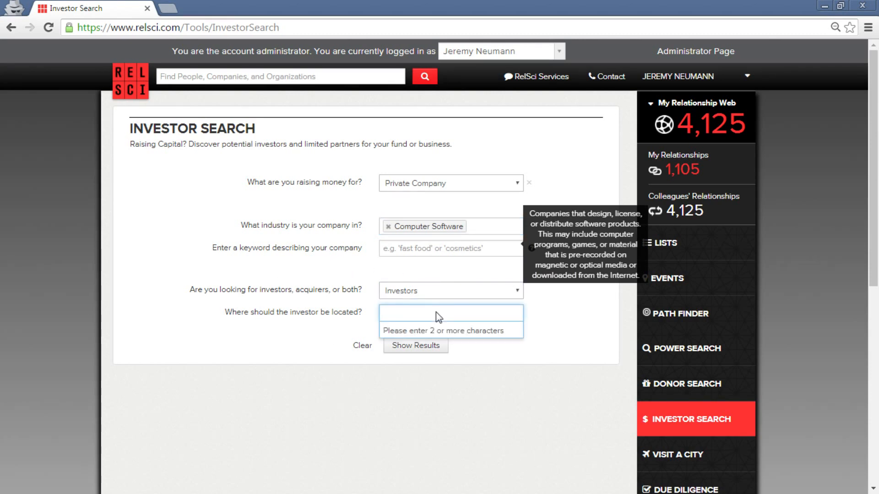
pyautogui.write('NYC')
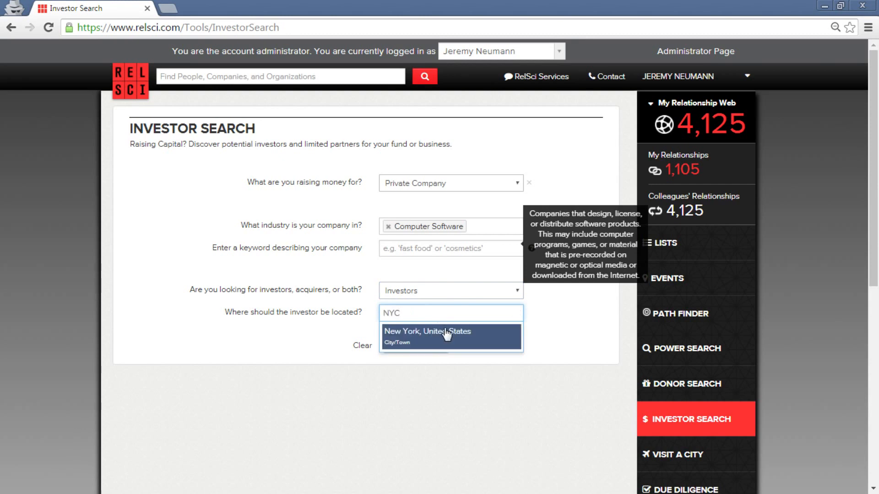
pyautogui.click(445, 331)
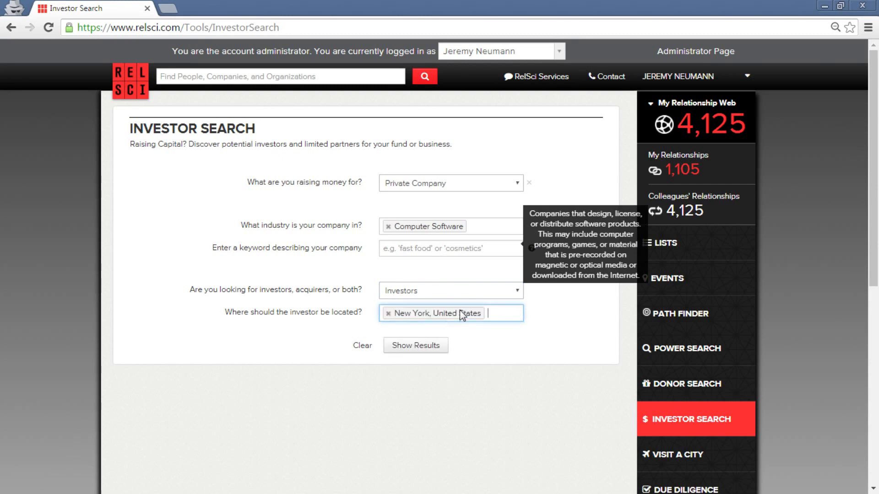
pyautogui.click(422, 351)
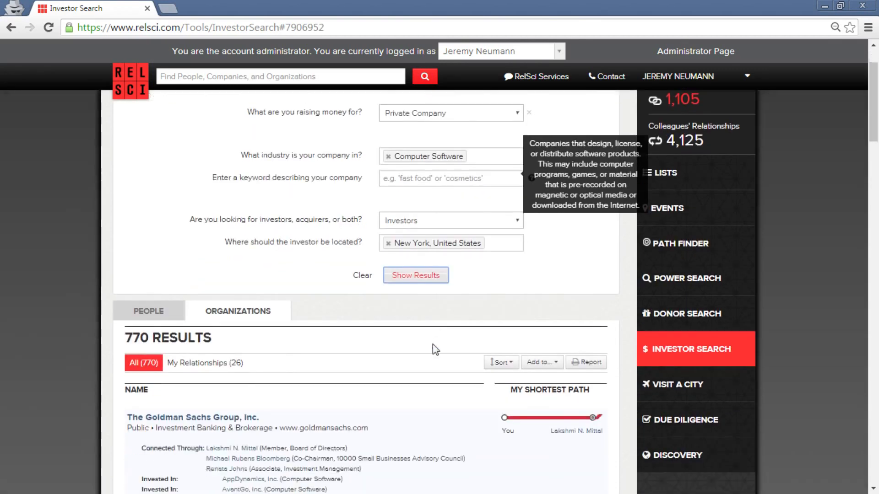
pyautogui.scroll(-5, 432, 349)
pyautogui.scroll(1, 49, 291)
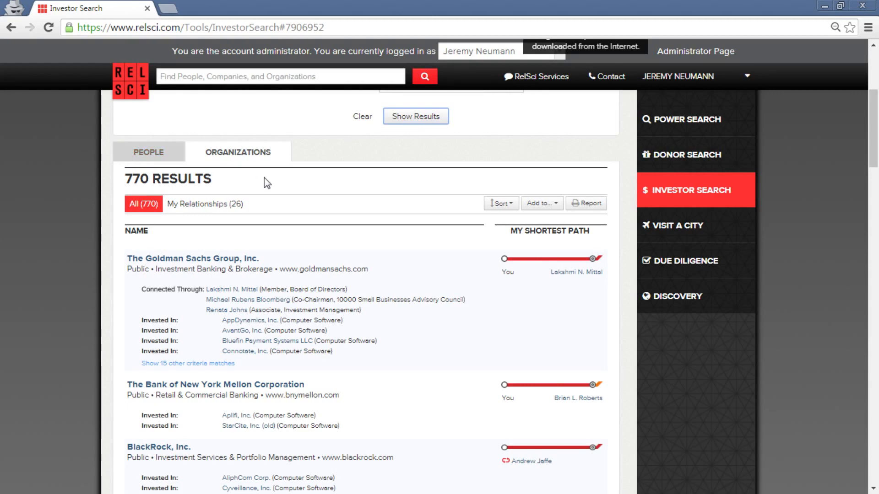
pyautogui.scroll(4, 810, 347)
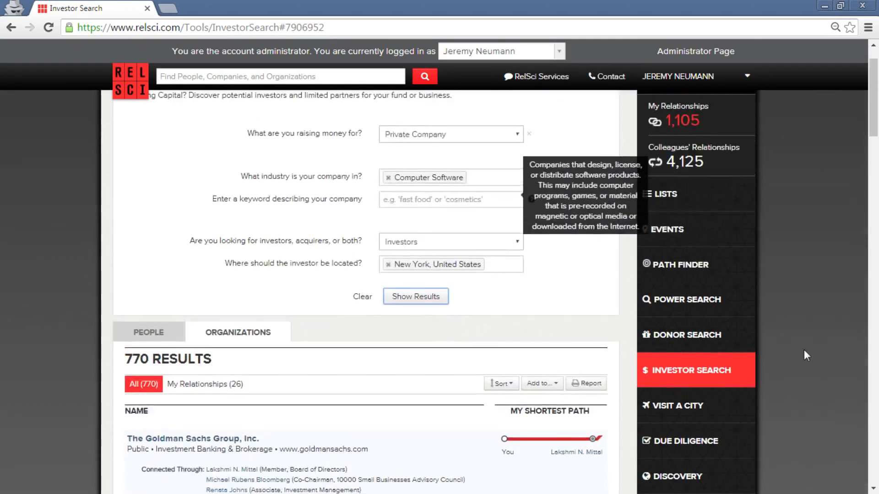
# Go to Power Search and expand the Investments & Public Holdings criteria section.
pyautogui.click(725, 306)
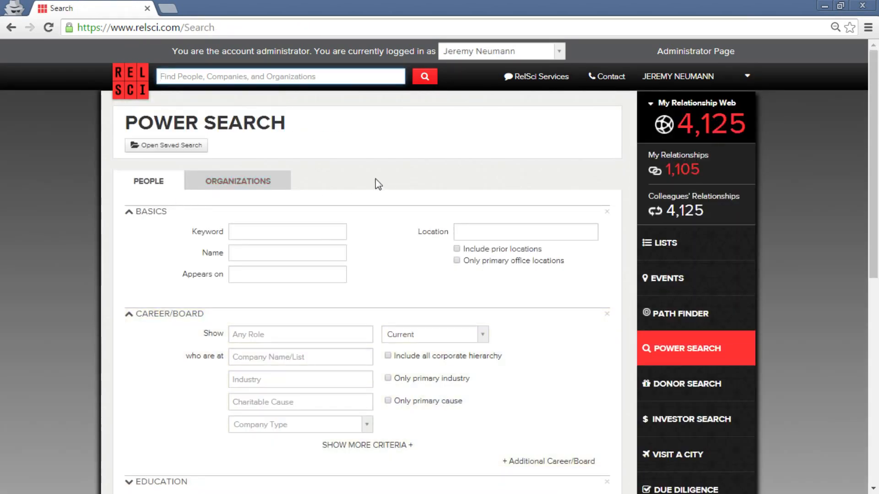
pyautogui.scroll(-3, 378, 186)
pyautogui.scroll(-3, 292, 365)
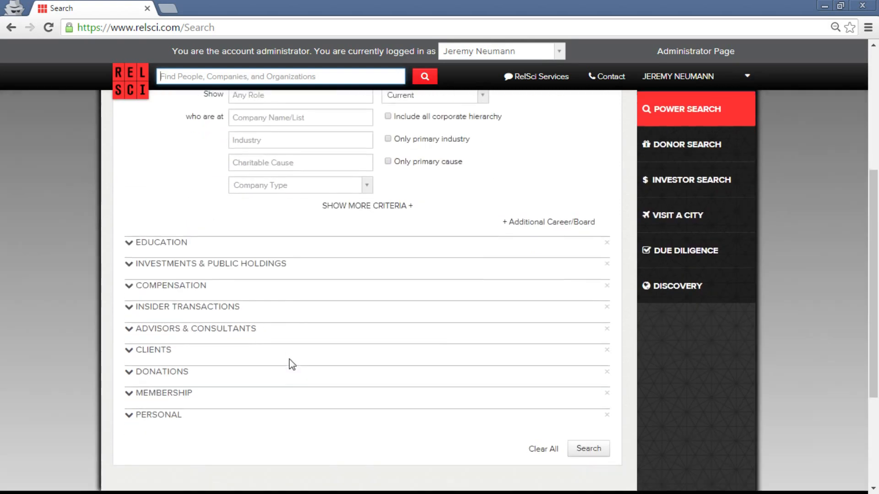
pyautogui.click(277, 268)
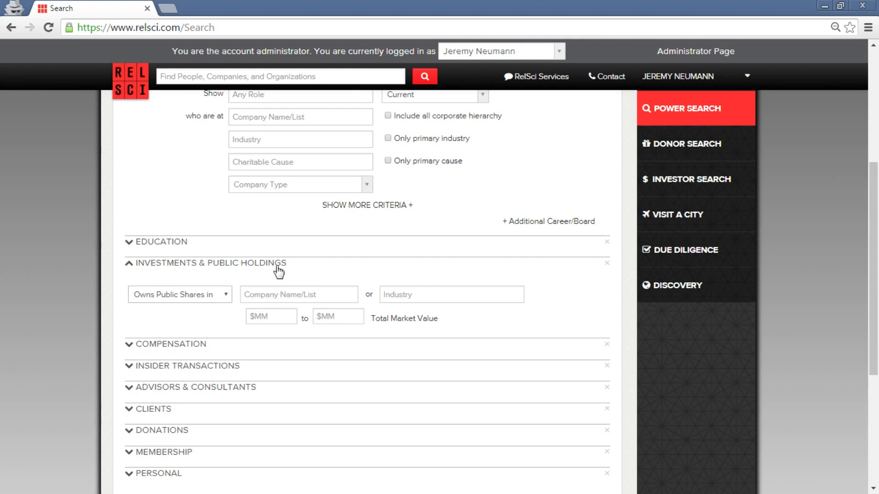
pyautogui.scroll(5, 530, 330)
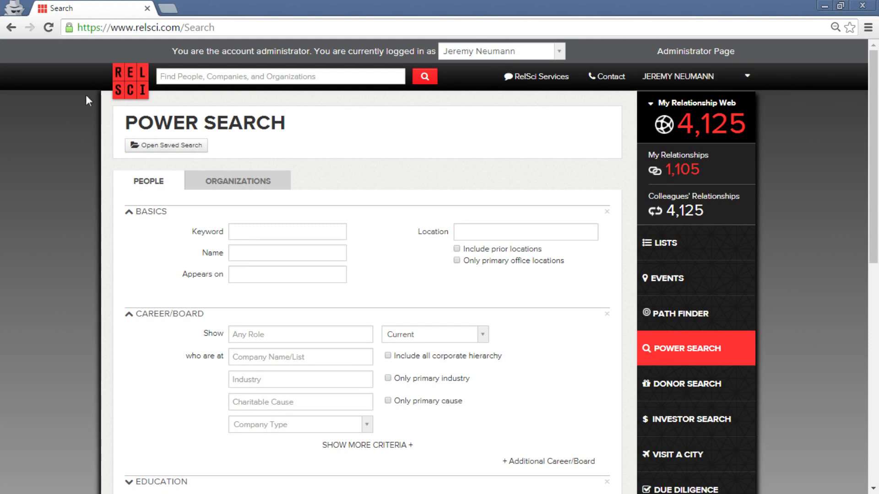
# Open the RelSci home page in a new tab, switch to it and reload it.
pyautogui.middleClick(124, 93)
pyautogui.hotkey('ctrl', 'Tab')
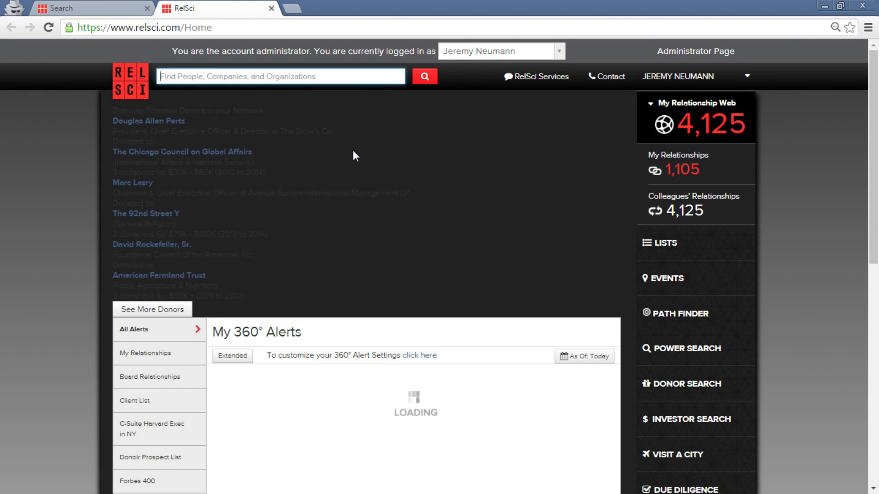
pyautogui.click(59, 255)
pyautogui.press('F5')
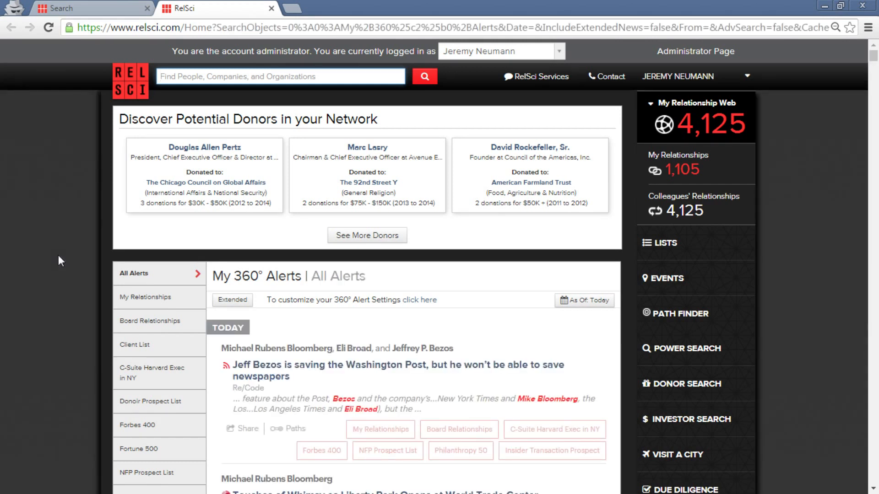
pyautogui.click(547, 78)
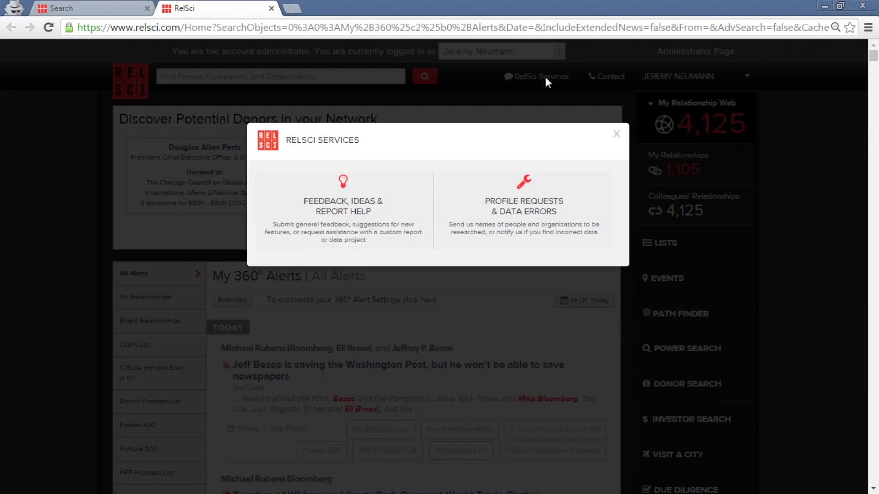
pyautogui.click(531, 194)
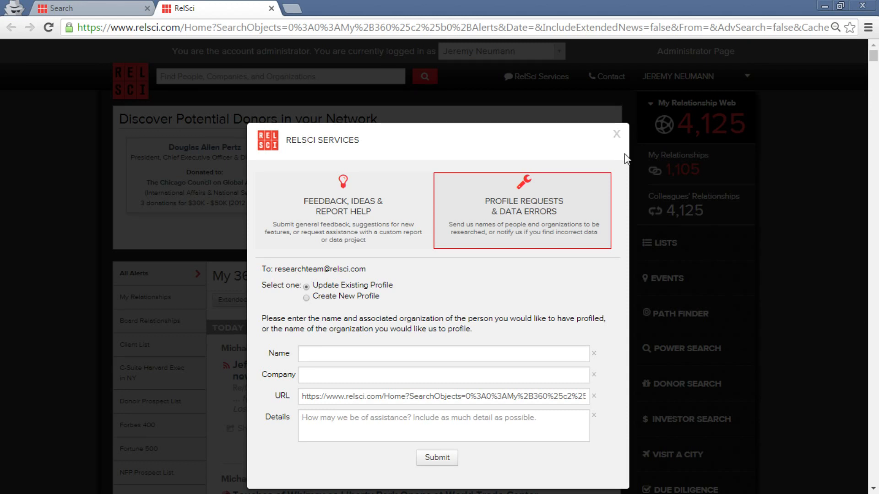
pyautogui.click(617, 134)
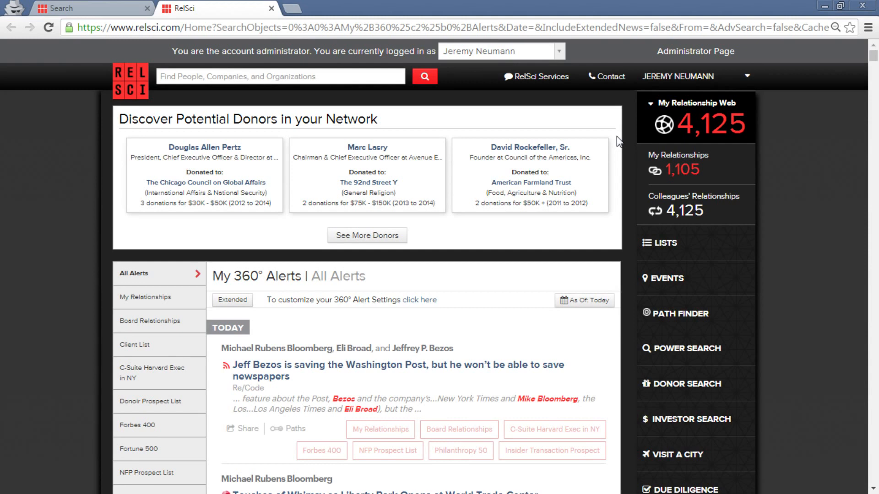
# Choose the alert settings entry from the user's account menu.
pyautogui.click(725, 90)
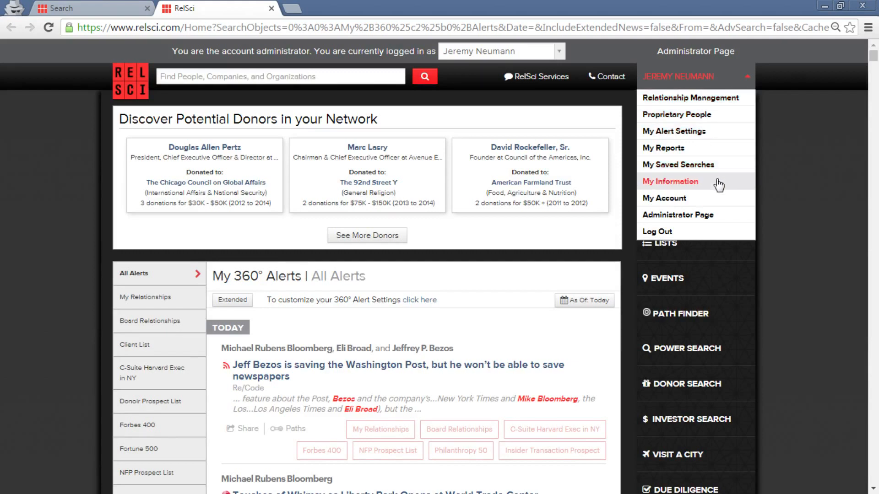
pyautogui.click(729, 130)
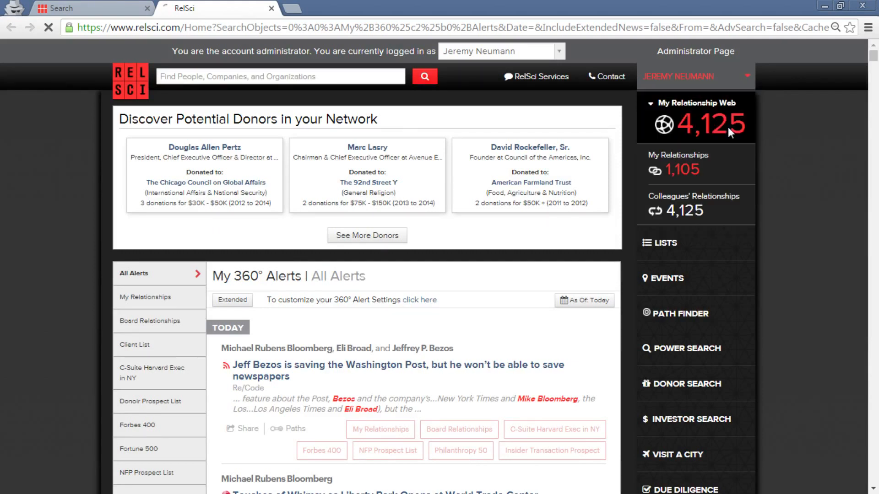
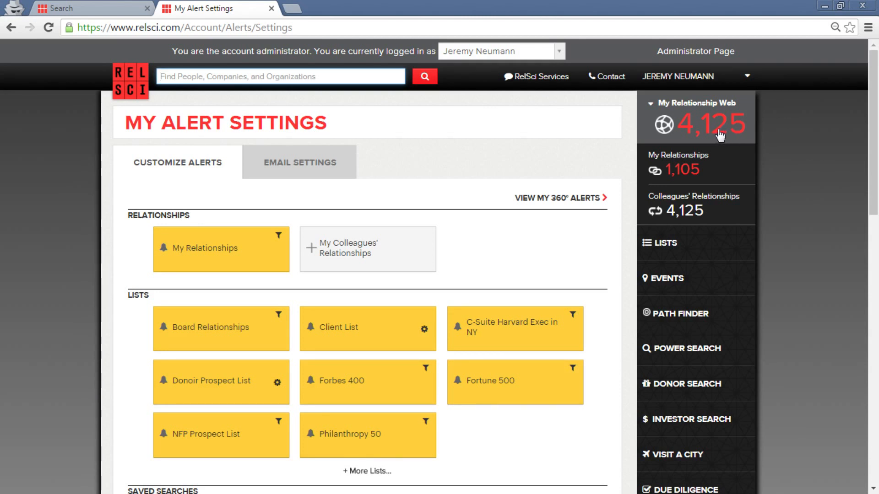
# Switch off alerts on every yellow list tile, from Board Relationships and Client List through Philanthropy 50.
pyautogui.scroll(-3, 461, 179)
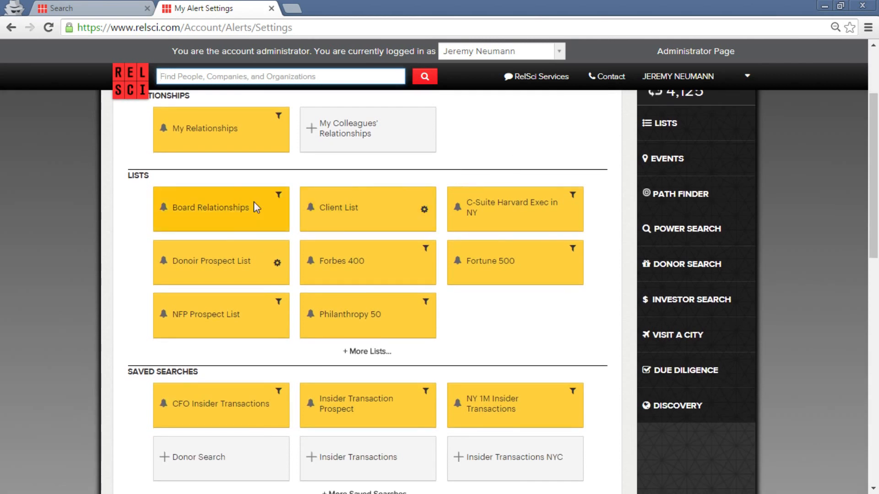
pyautogui.scroll(2, 102, 202)
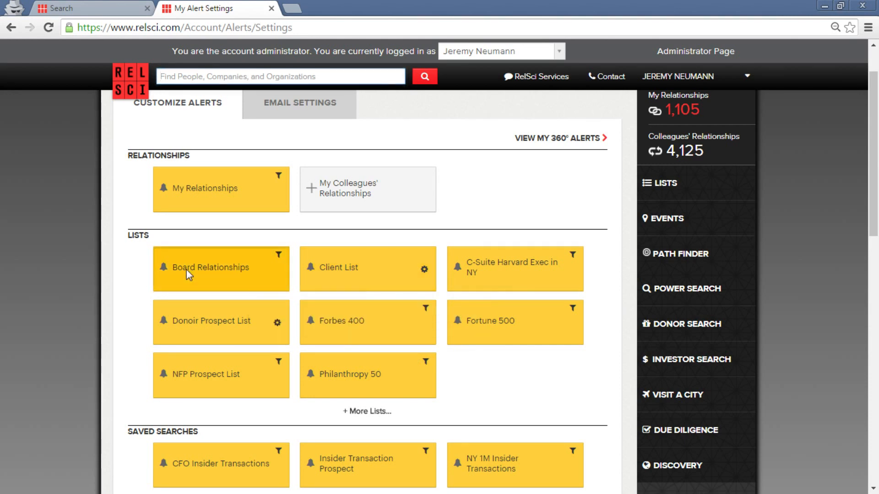
pyautogui.click(341, 265)
pyautogui.click(515, 276)
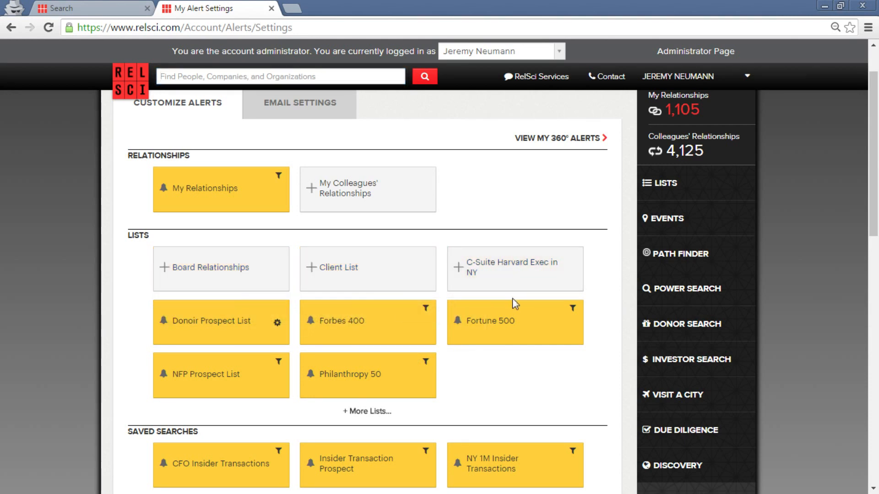
pyautogui.click(374, 323)
pyautogui.click(209, 331)
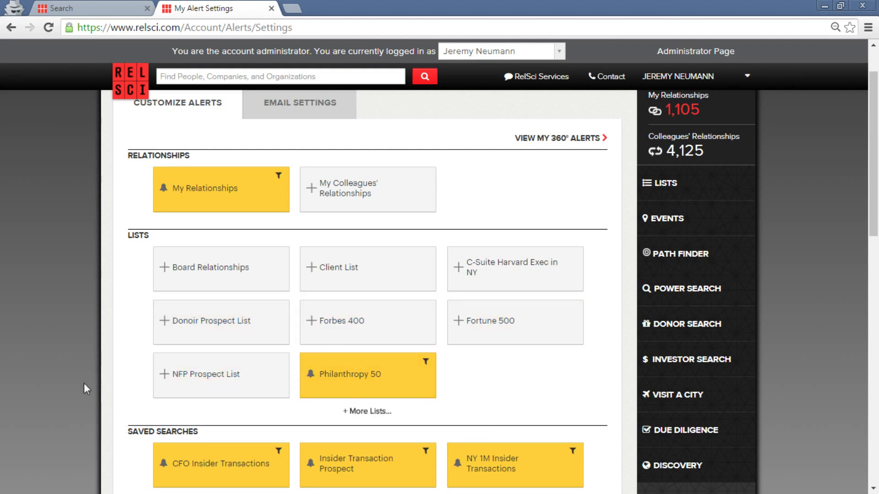
pyautogui.scroll(-1, 206, 316)
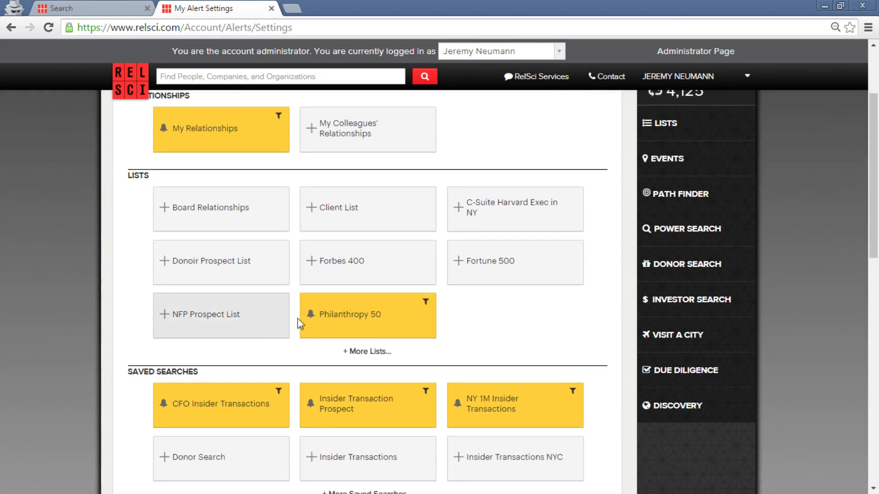
pyautogui.click(373, 315)
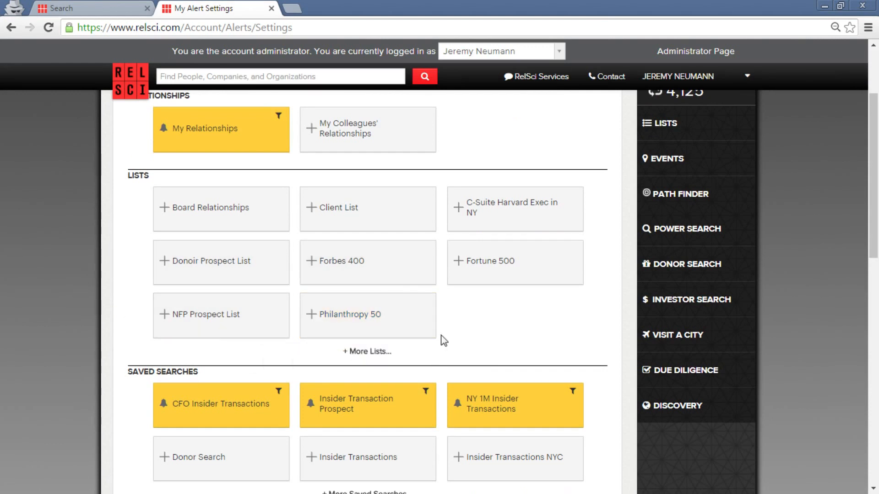
pyautogui.scroll(-2, 78, 284)
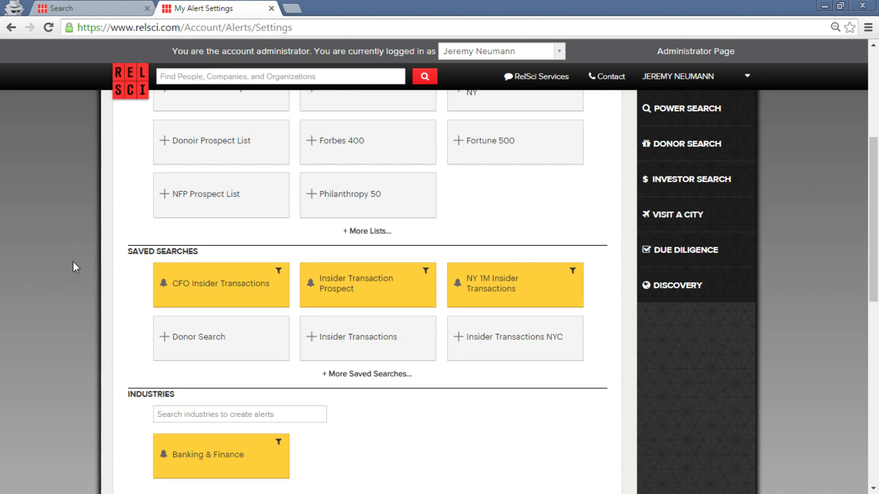
# Expand '+ More Topics...' so all alert topics show, then return to the top of the page.
pyautogui.scroll(-3, 73, 262)
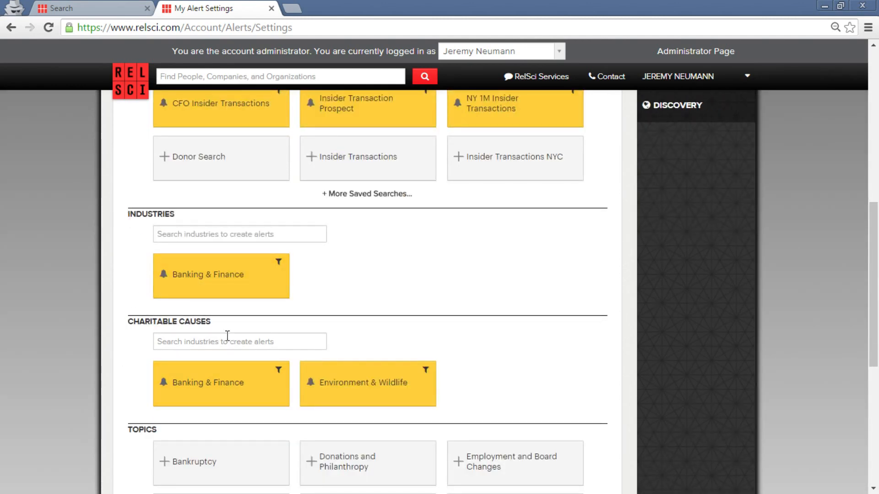
pyautogui.scroll(-2, 106, 316)
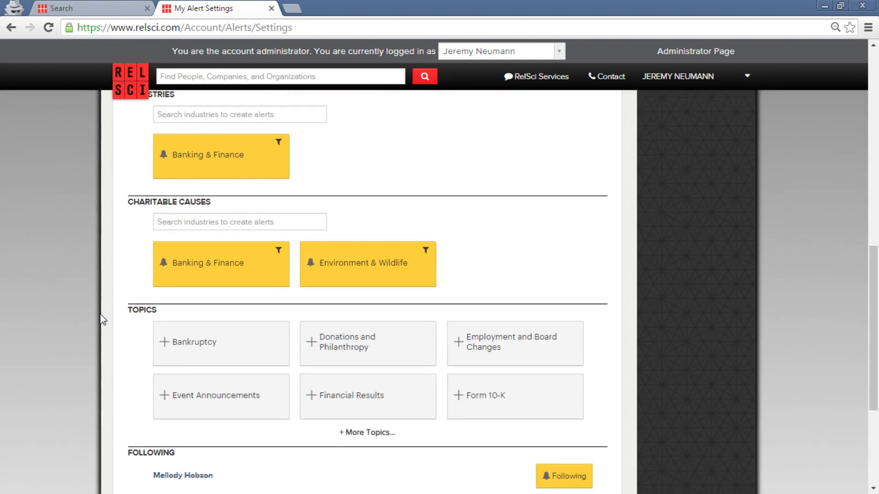
pyautogui.click(376, 435)
pyautogui.scroll(-3, 42, 323)
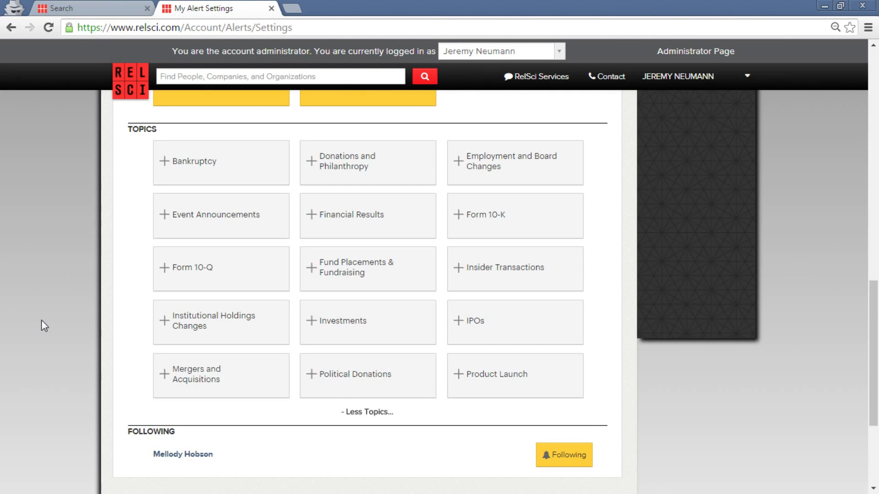
pyautogui.scroll(5, 120, 255)
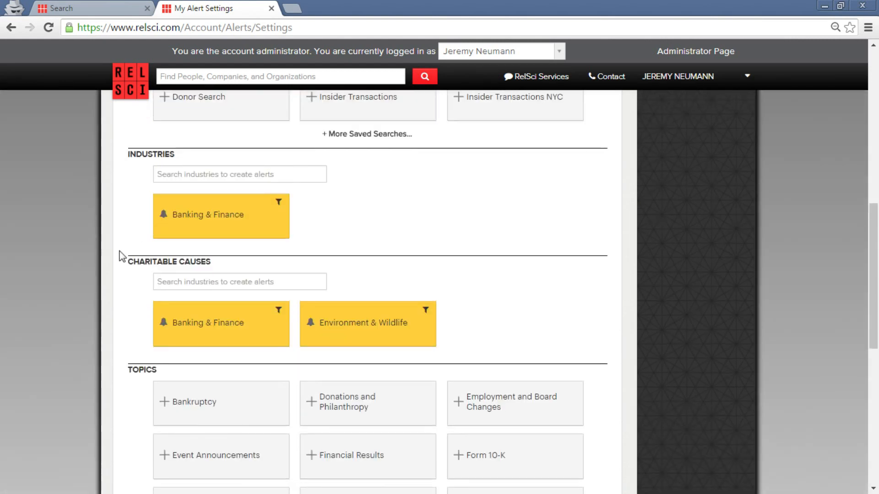
pyautogui.scroll(8, 121, 256)
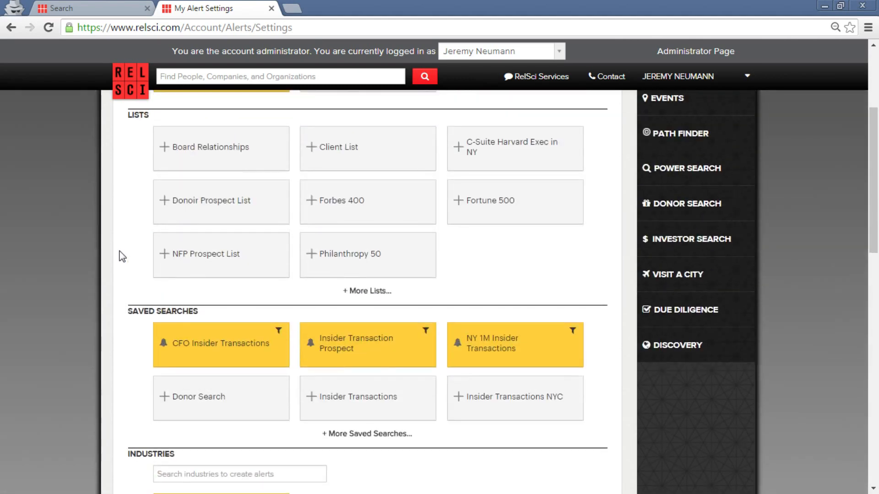
pyautogui.scroll(3, 121, 255)
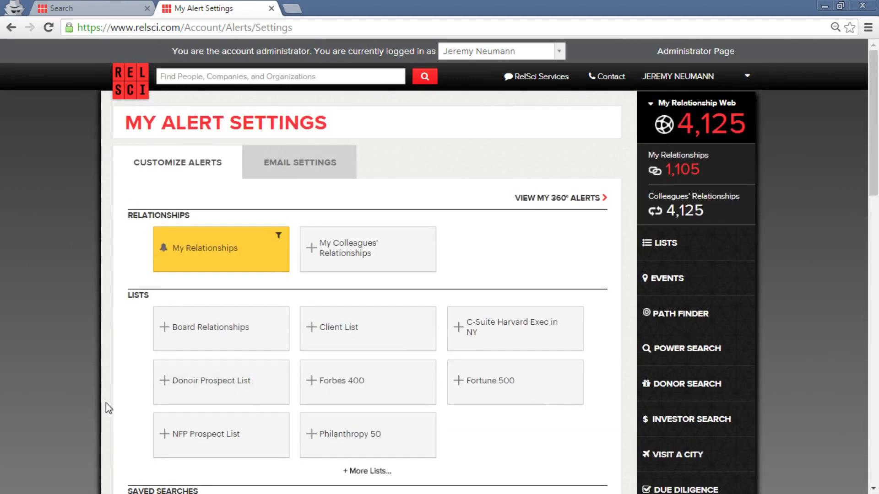
# Re-enable the Donoir Prospect List alert and save it with the Insider Transactions topic tag deleted.
pyautogui.moveTo(238, 387)
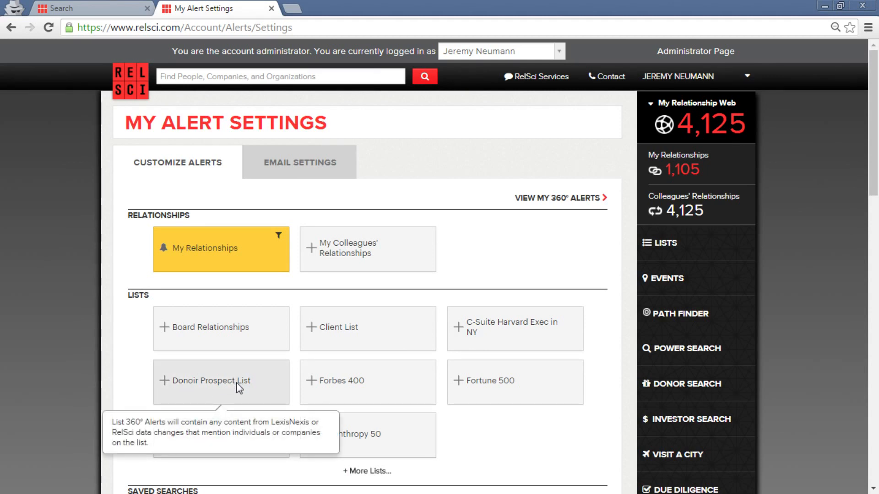
pyautogui.click(236, 383)
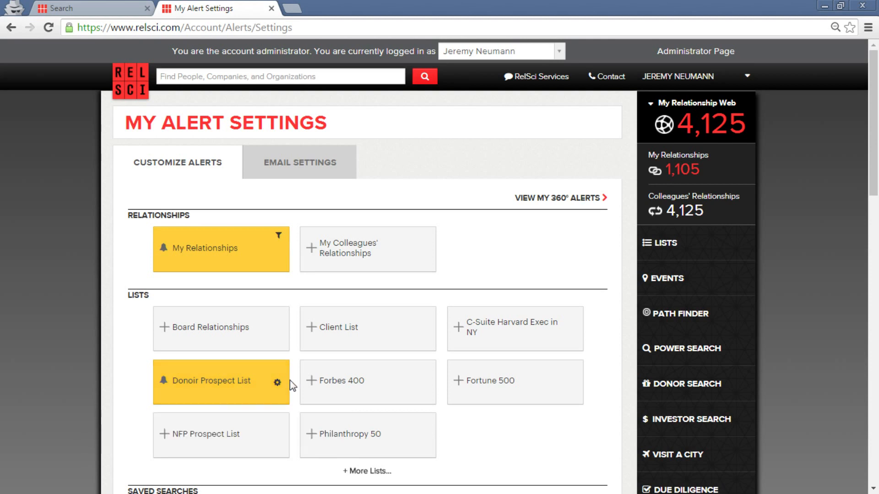
pyautogui.click(277, 383)
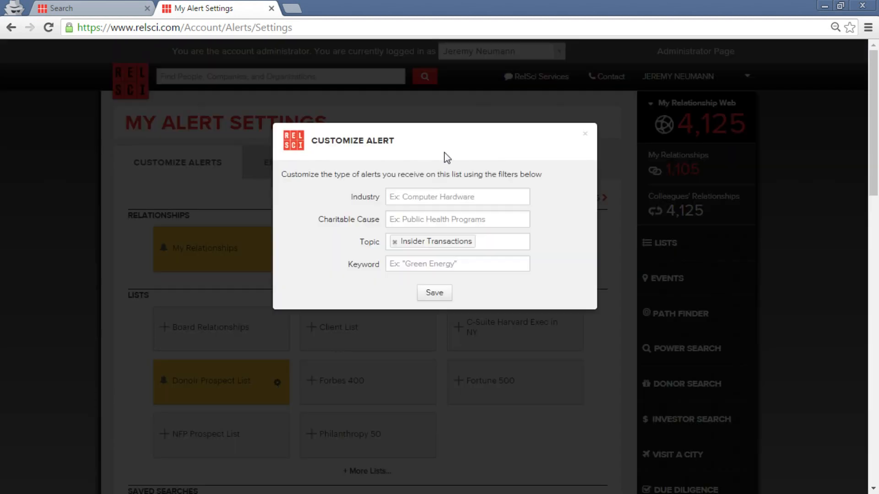
pyautogui.click(488, 240)
pyautogui.click(487, 240)
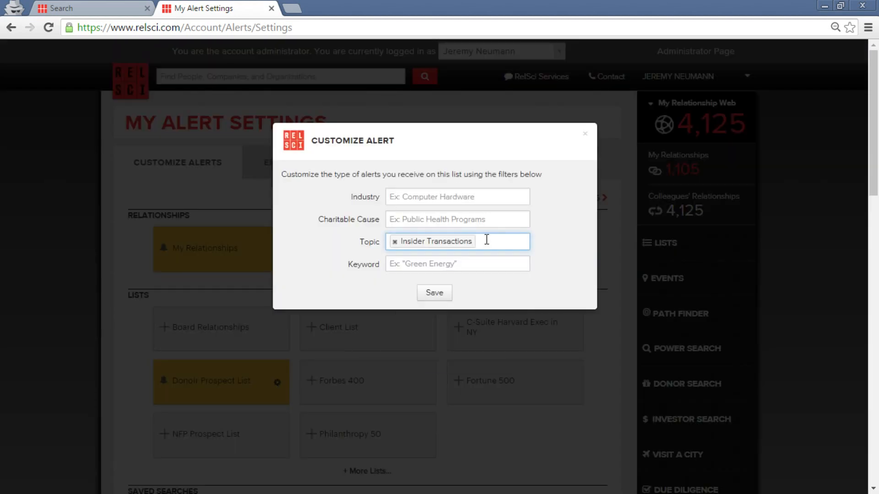
pyautogui.press('BackSpace')
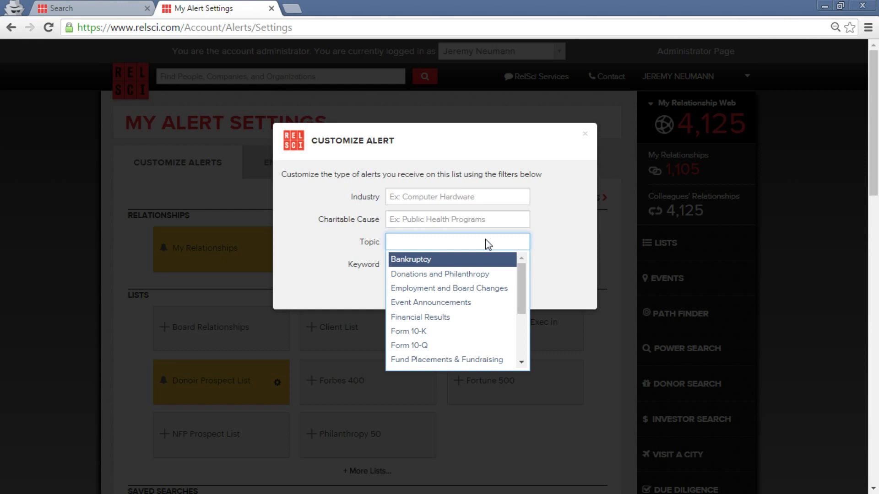
pyautogui.click(585, 135)
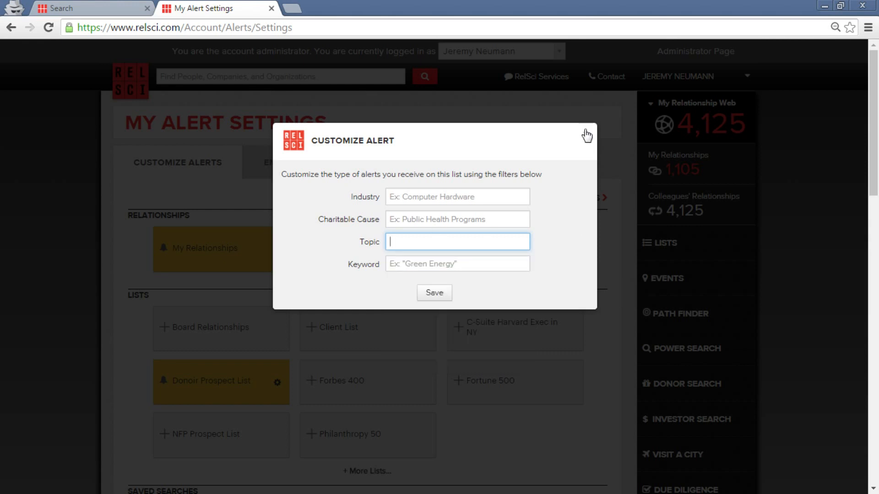
pyautogui.click(453, 295)
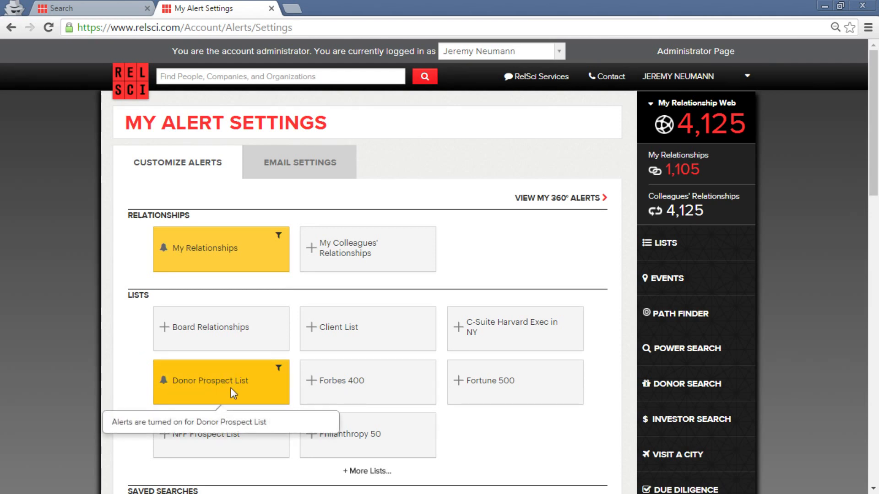
# Set Insider Transactions as the Donor Prospect List alert's topic filter and save.
pyautogui.click(279, 368)
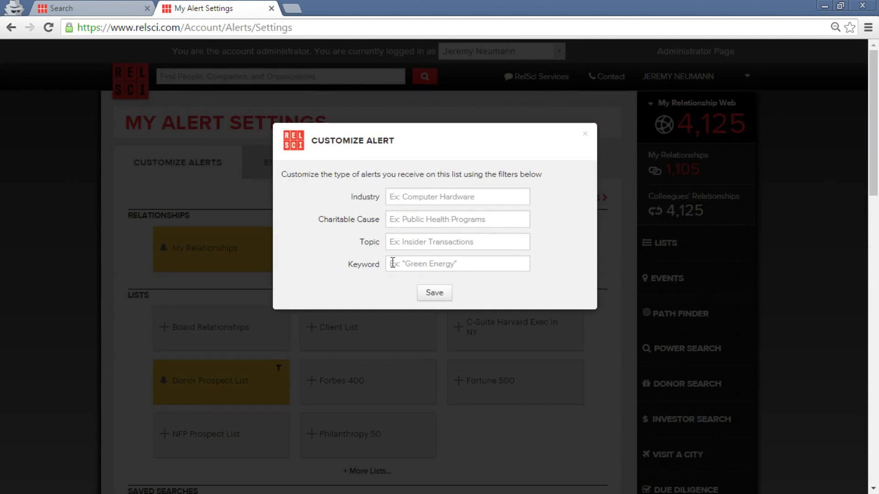
pyautogui.click(416, 243)
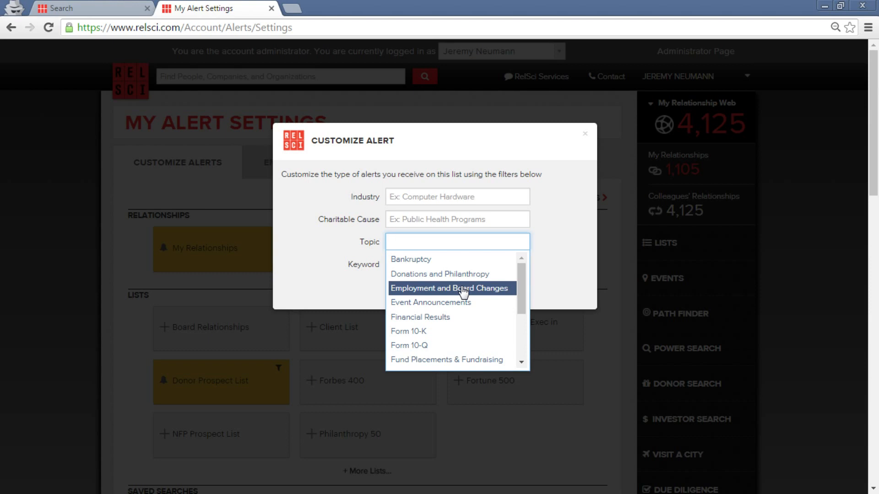
pyautogui.scroll(-3, 473, 312)
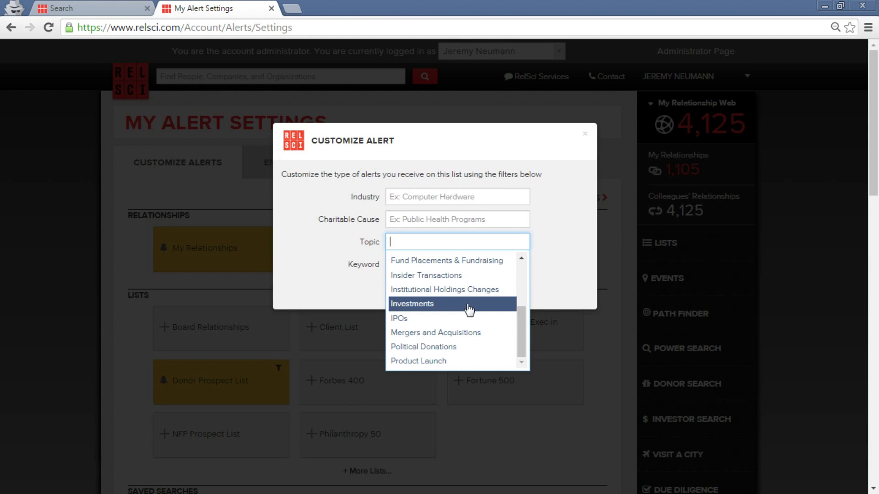
pyautogui.click(468, 276)
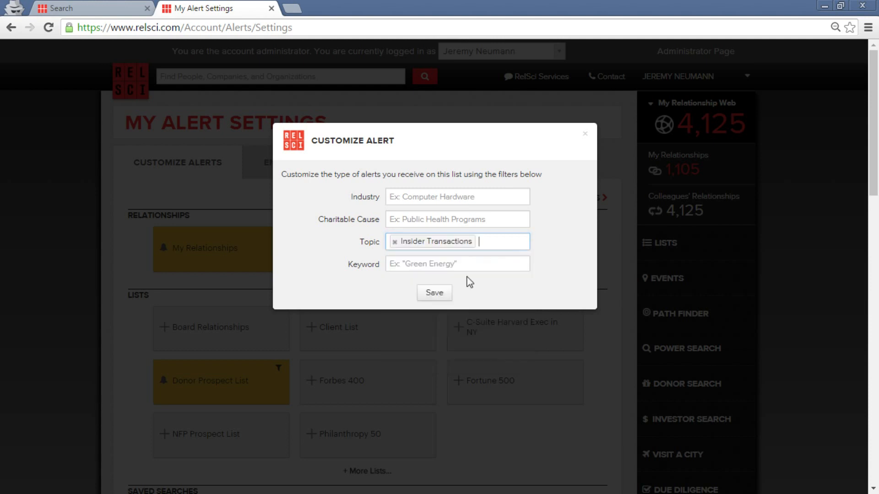
pyautogui.click(445, 293)
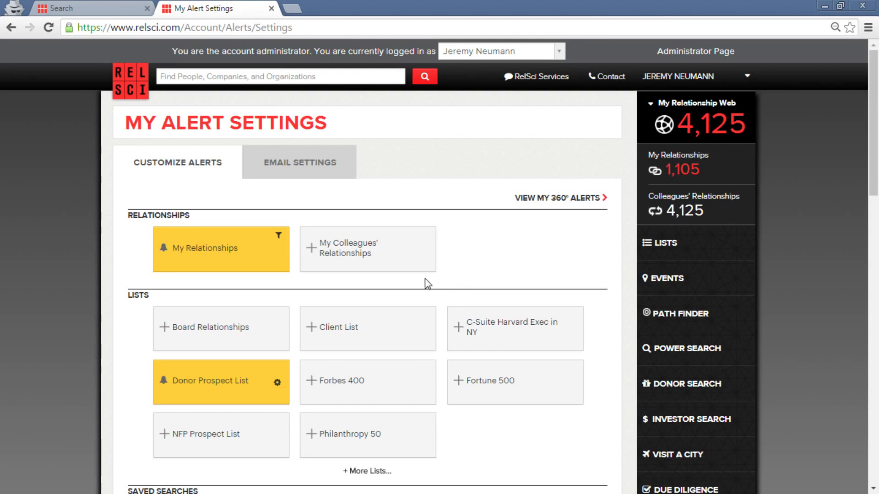
pyautogui.click(311, 153)
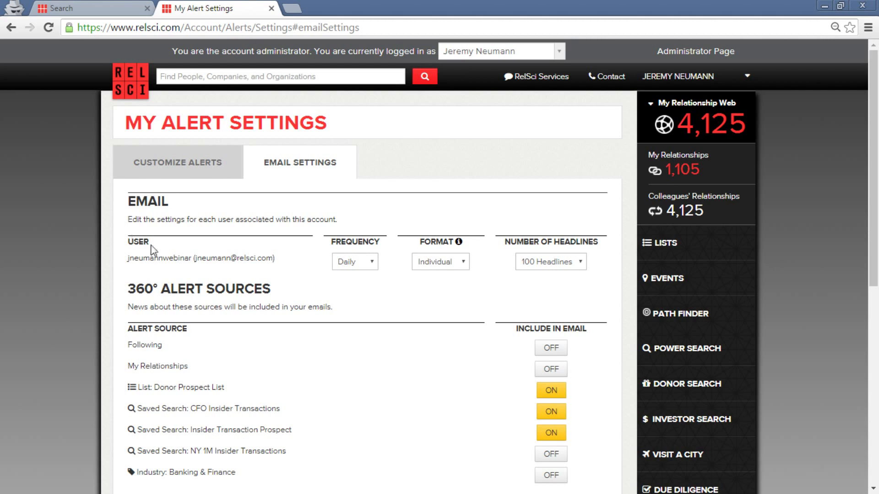
pyautogui.scroll(-3, 479, 185)
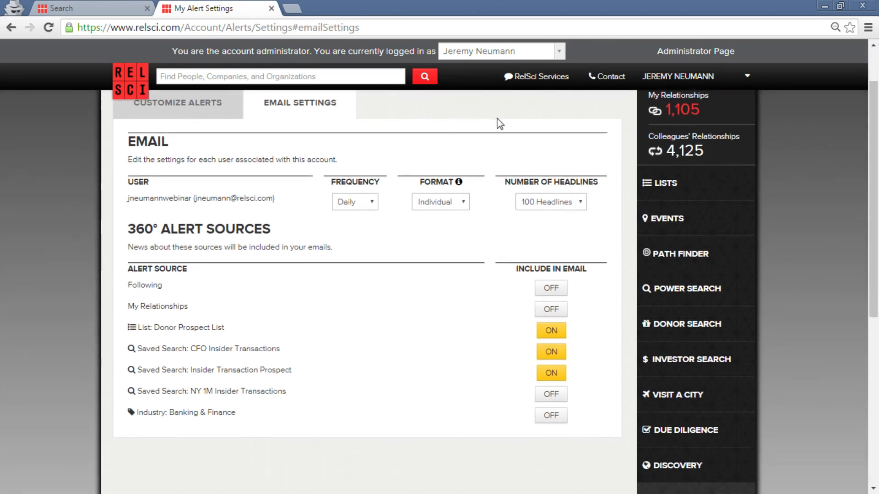
pyautogui.click(453, 205)
pyautogui.click(358, 203)
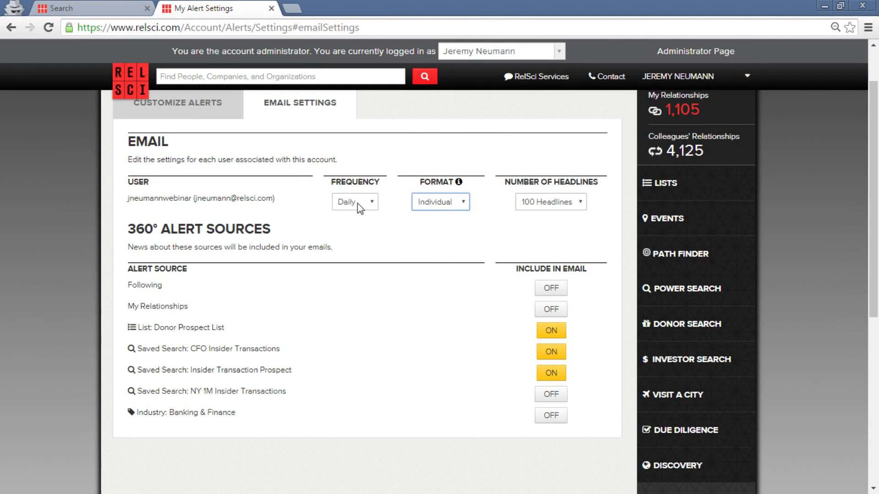
pyautogui.click(357, 205)
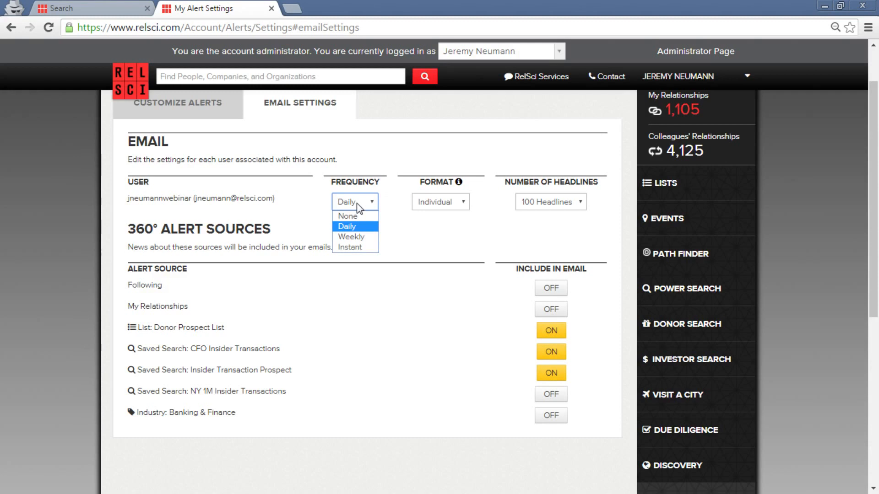
pyautogui.click(358, 208)
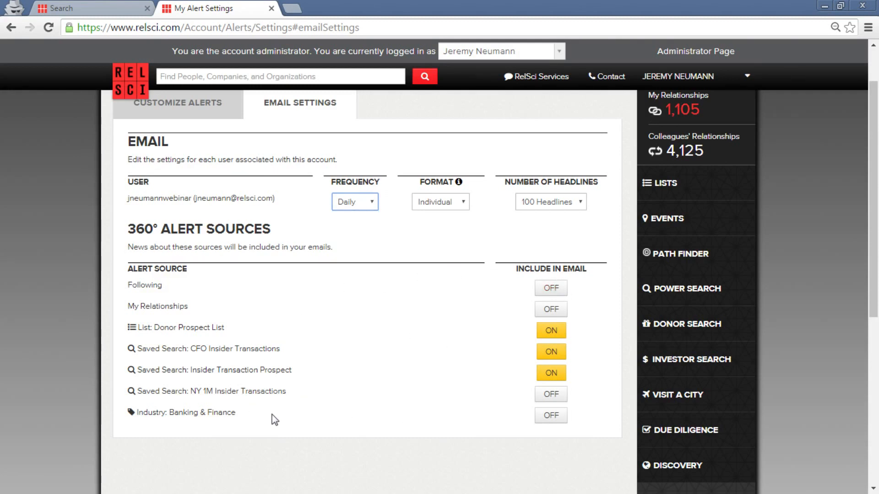
pyautogui.scroll(2, 276, 418)
pyautogui.scroll(-3, 299, 394)
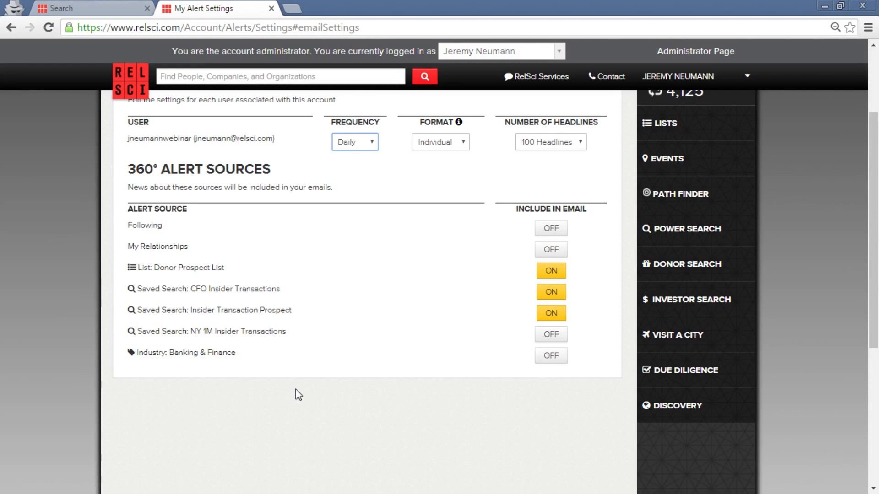
# Turn Insider Transaction Prospect and CFO Insider Transactions emails off and Following on.
pyautogui.scroll(3, 295, 389)
pyautogui.scroll(-3, 473, 390)
pyautogui.click(557, 315)
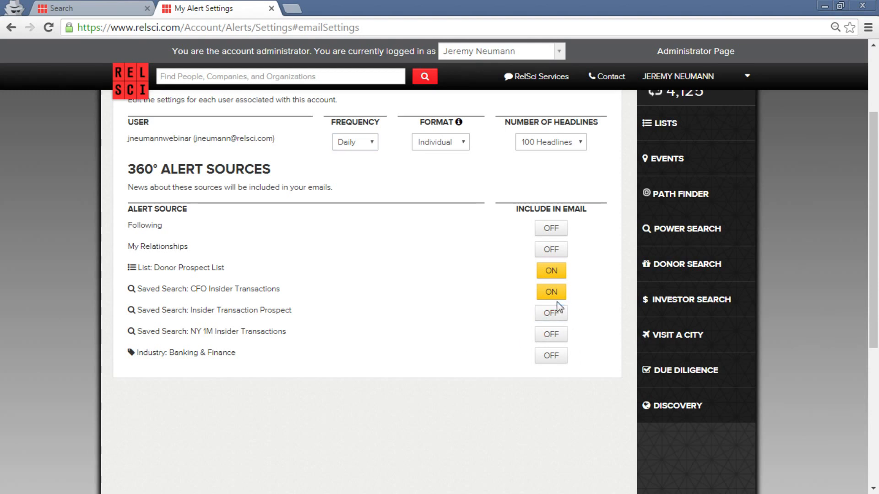
pyautogui.click(562, 298)
pyautogui.click(553, 227)
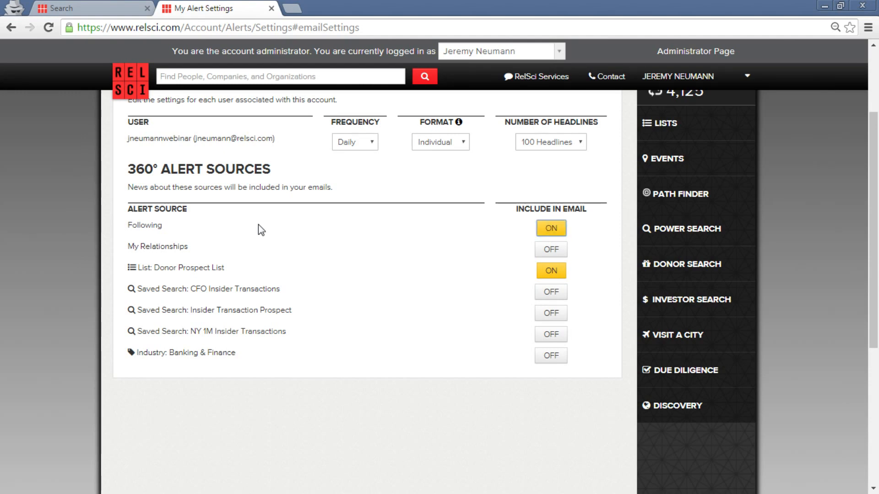
pyautogui.scroll(3, 312, 245)
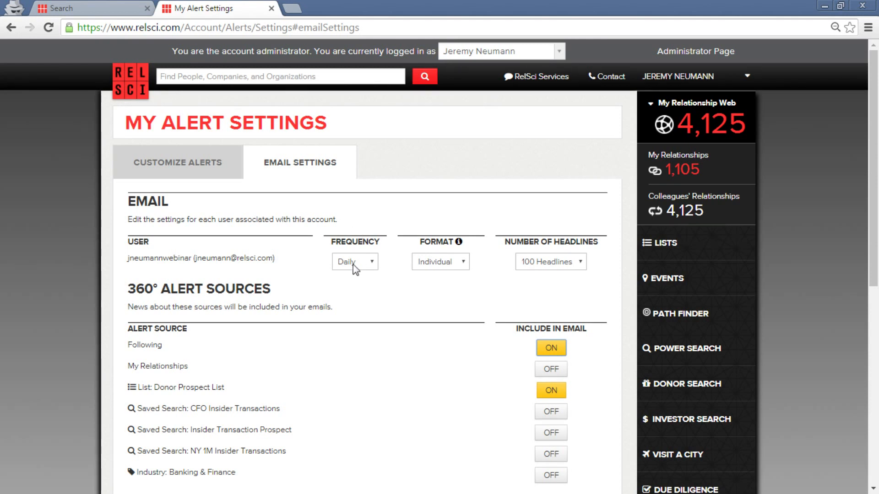
pyautogui.click(463, 263)
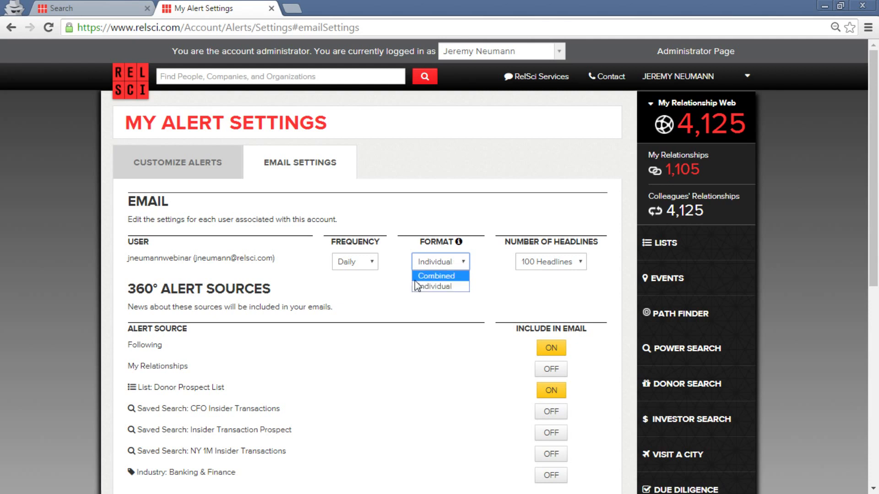
pyautogui.click(436, 275)
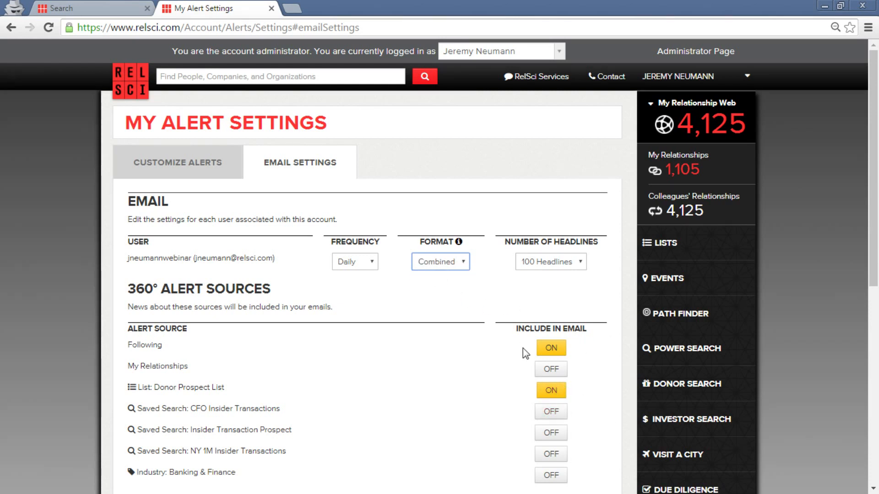
pyautogui.click(545, 268)
pyautogui.click(533, 276)
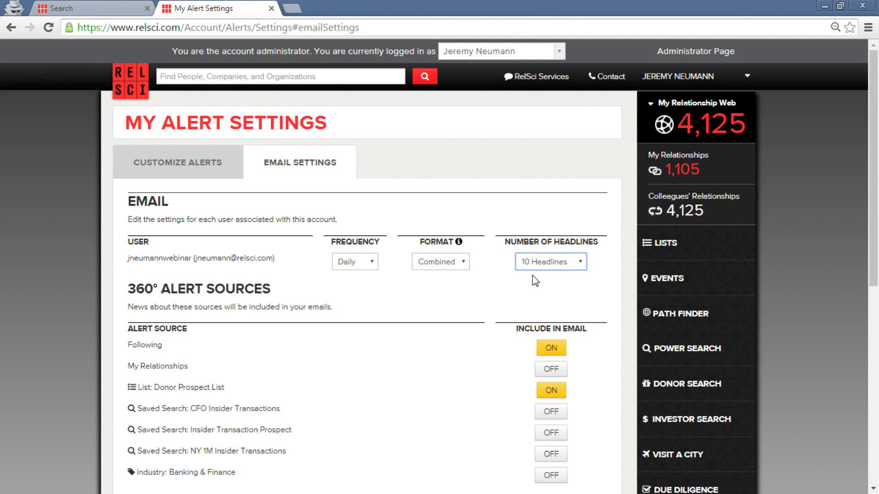
pyautogui.click(453, 263)
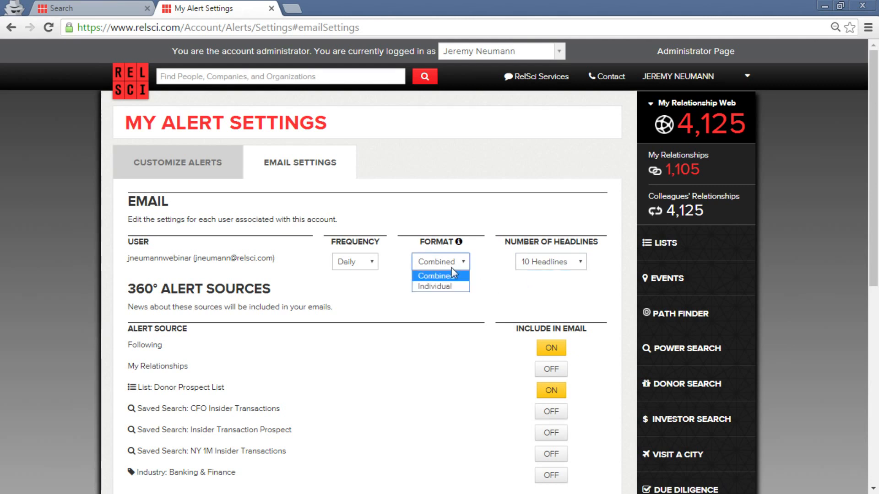
pyautogui.click(443, 286)
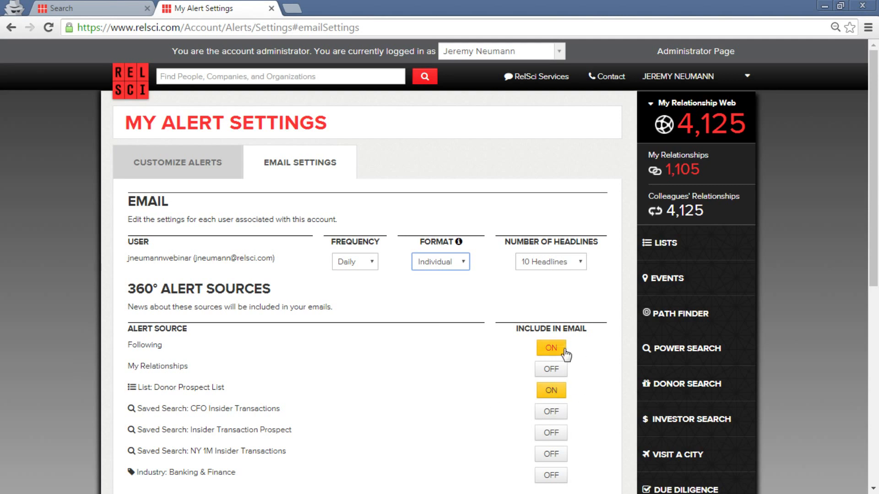
pyautogui.click(581, 262)
pyautogui.click(580, 316)
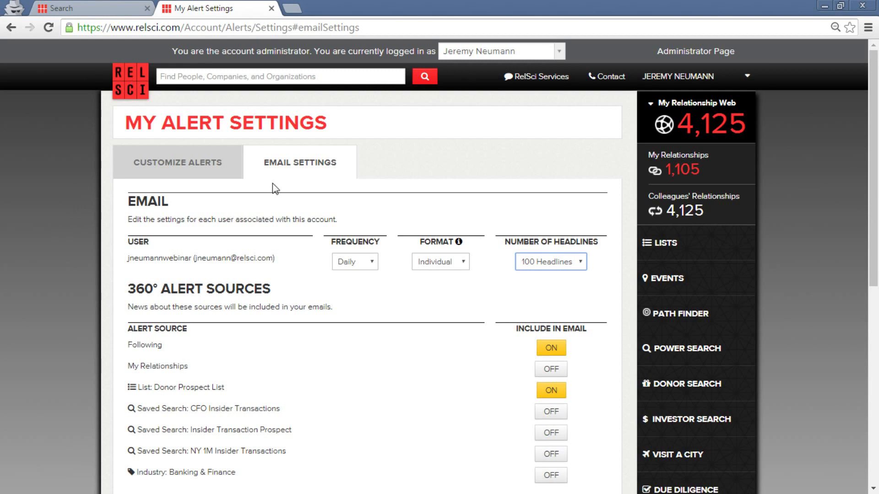
pyautogui.scroll(-1, 516, 355)
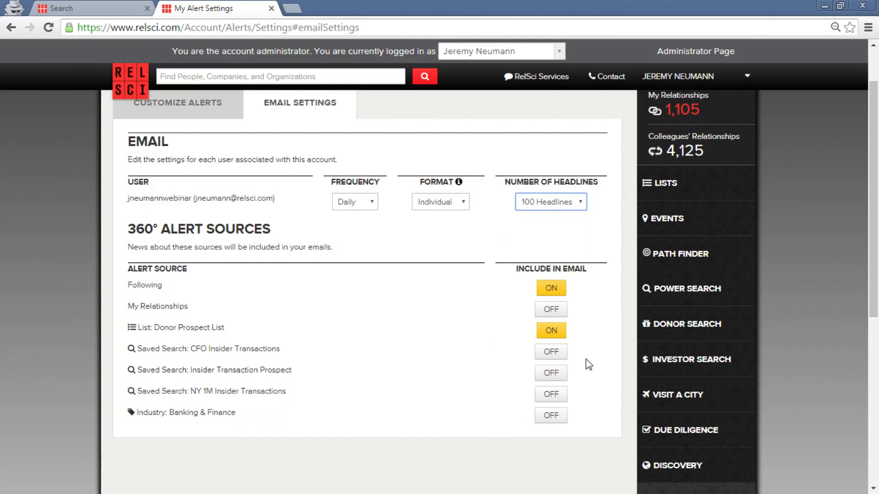
pyautogui.scroll(1, 555, 382)
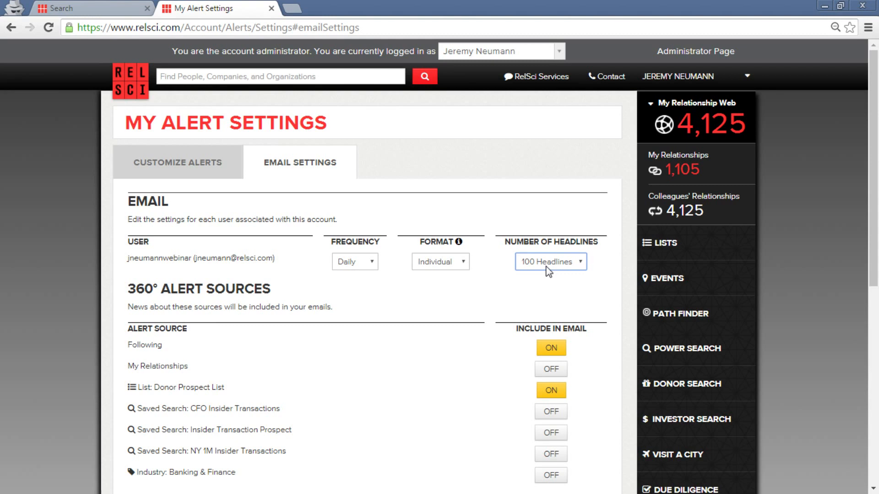
pyautogui.click(150, 83)
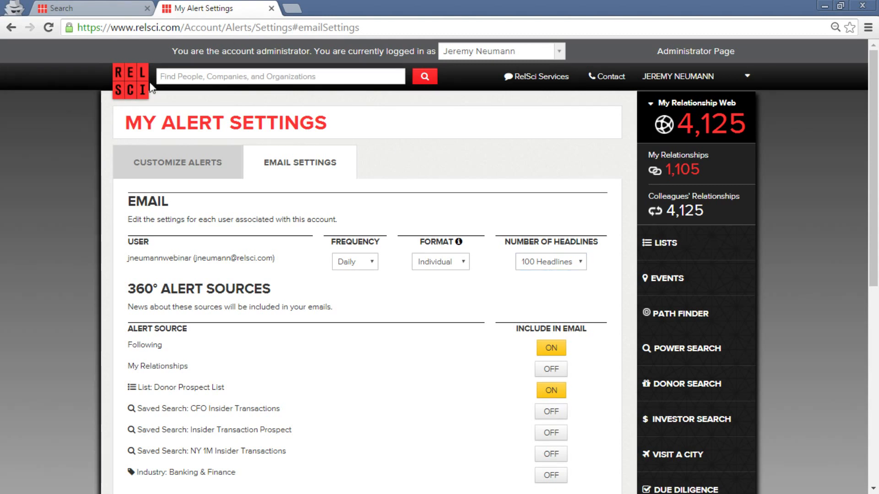
# From the home page's My 360° Alerts feed, open the 'Bicycling photographer…' article.
pyautogui.click(116, 91)
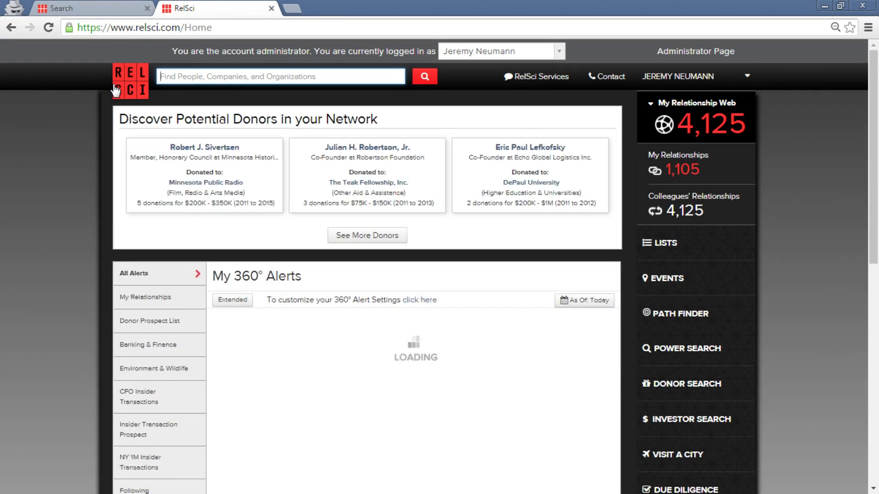
pyautogui.scroll(-1, 294, 191)
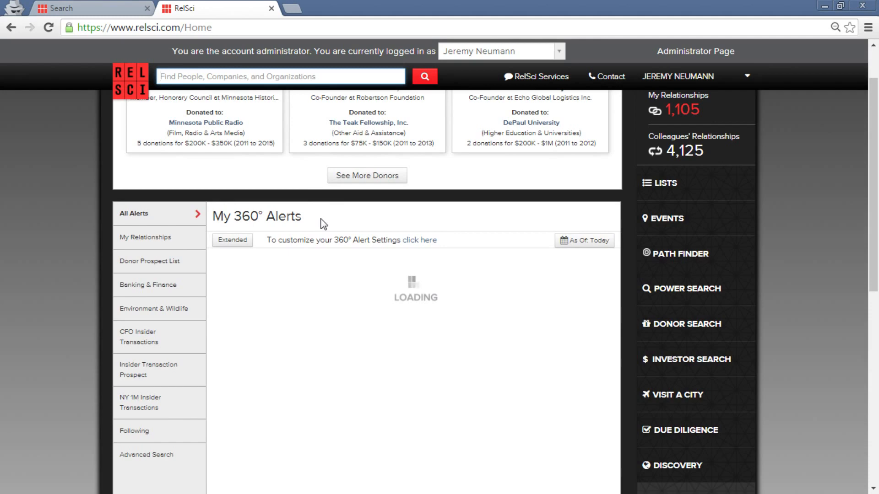
pyautogui.scroll(-2, 334, 229)
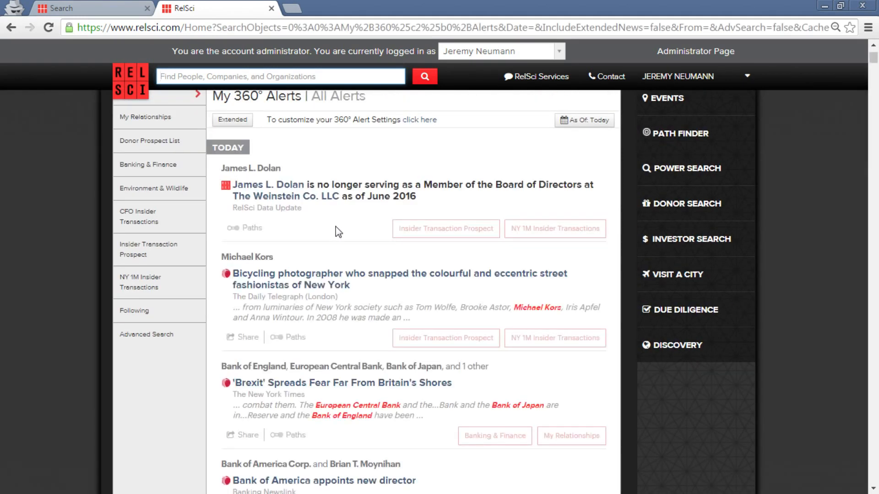
pyautogui.scroll(-1, 334, 243)
pyautogui.click(305, 225)
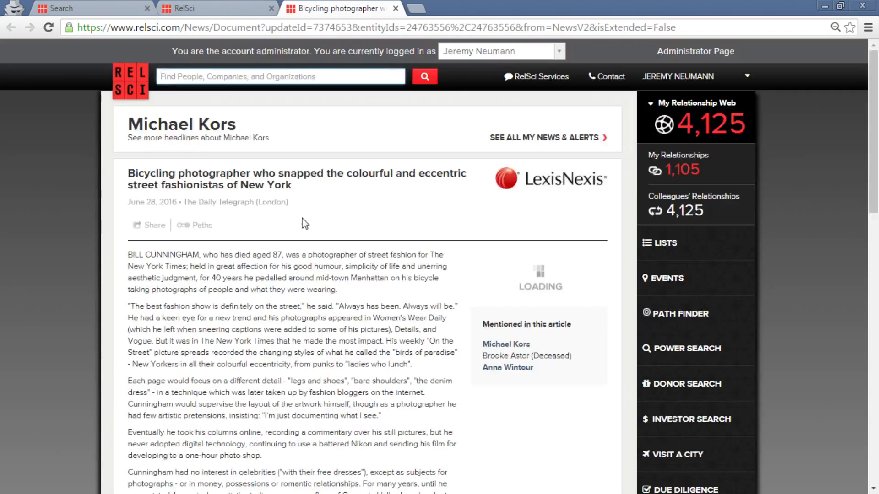
pyautogui.click(151, 226)
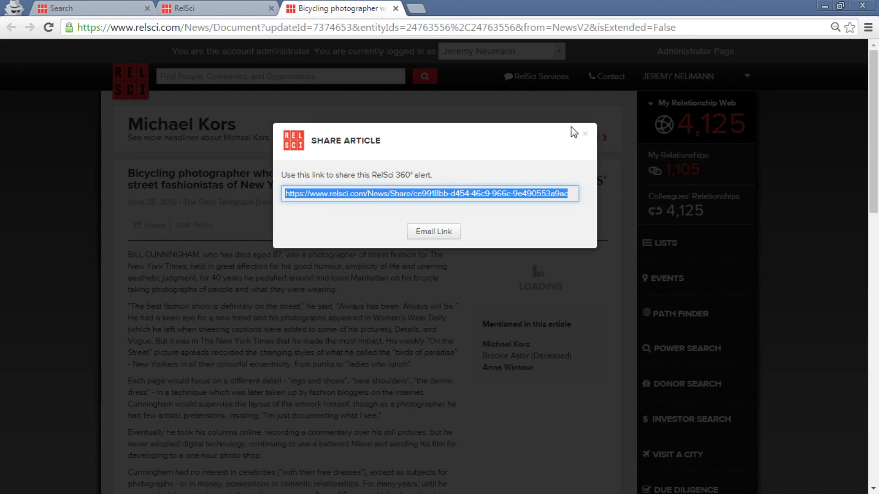
pyautogui.click(592, 138)
pyautogui.click(589, 135)
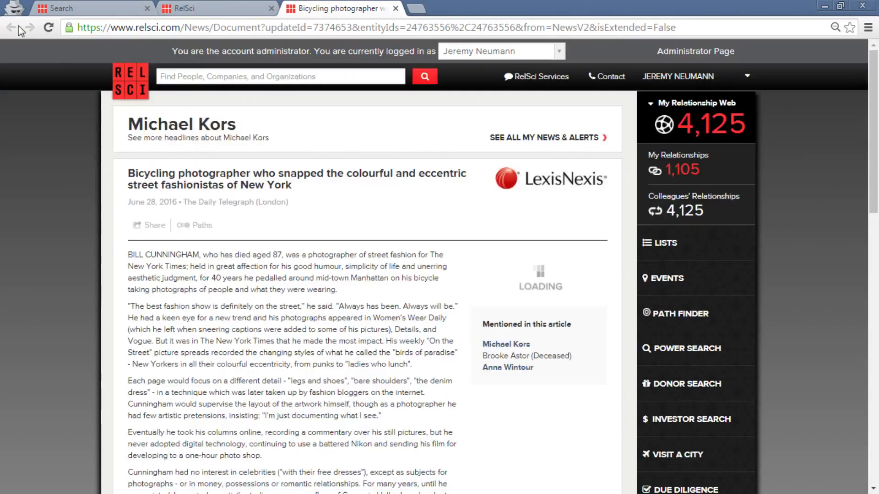
# Close the article's tab and scroll the home page back to the top.
pyautogui.click(395, 9)
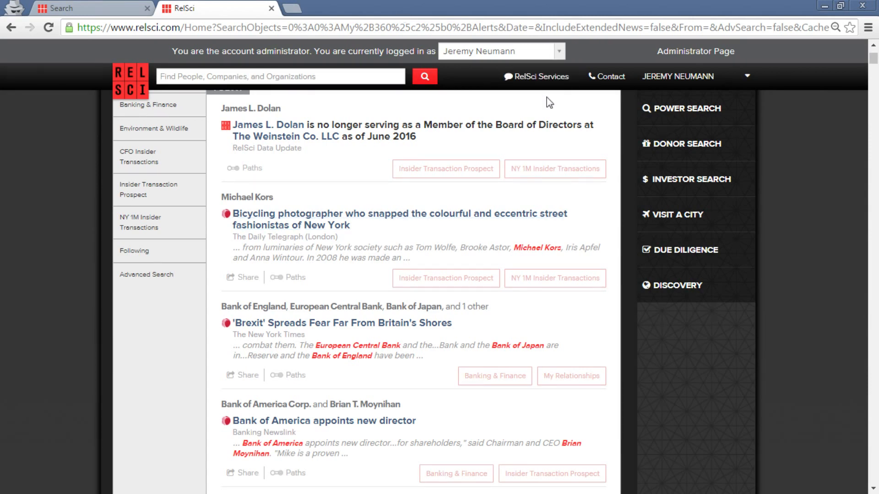
pyautogui.scroll(5, 766, 380)
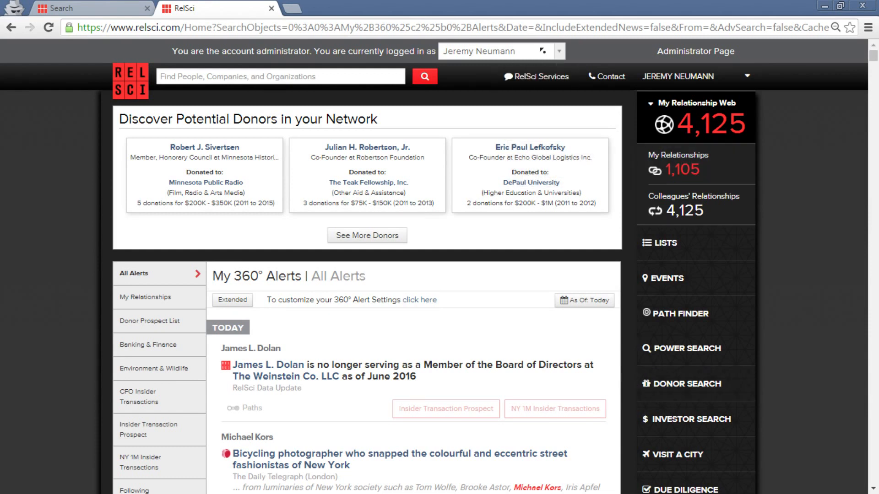
# Open the 'logged in as' dropdown listing users and groups such as Development.
pyautogui.click(555, 56)
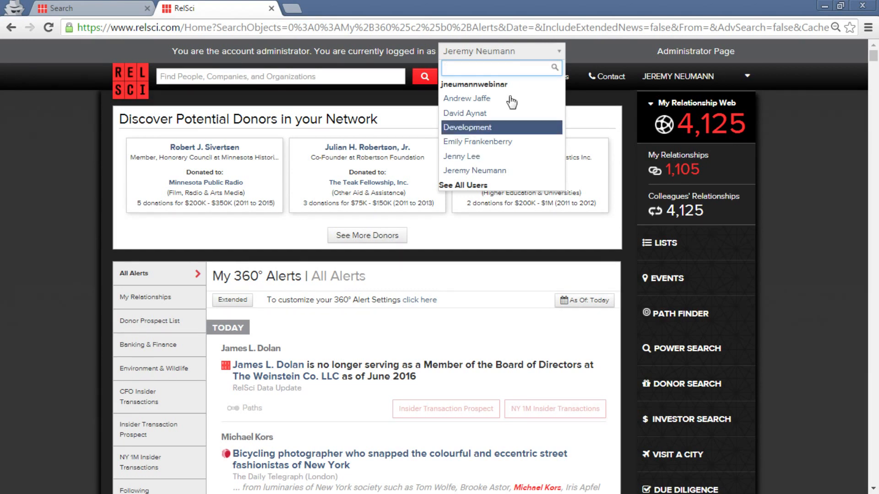
# Dismiss the user dropdown, reopen it, and close it again without switching accounts.
pyautogui.click(502, 53)
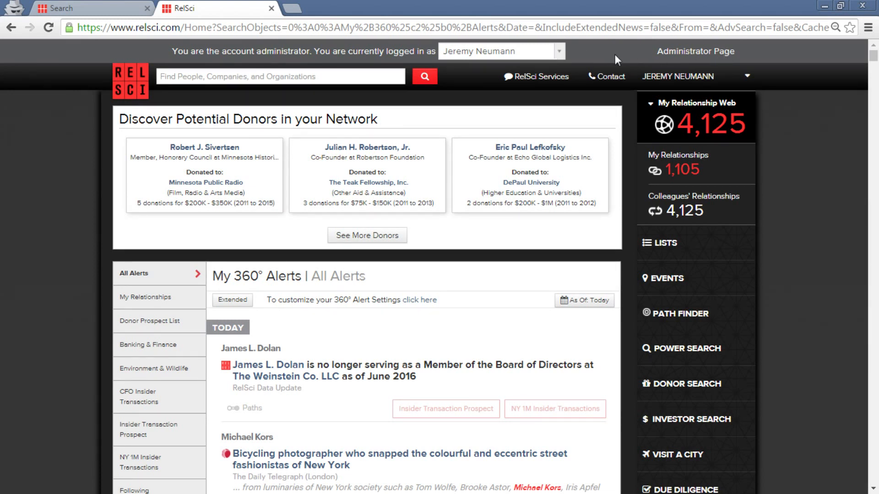
pyautogui.click(545, 54)
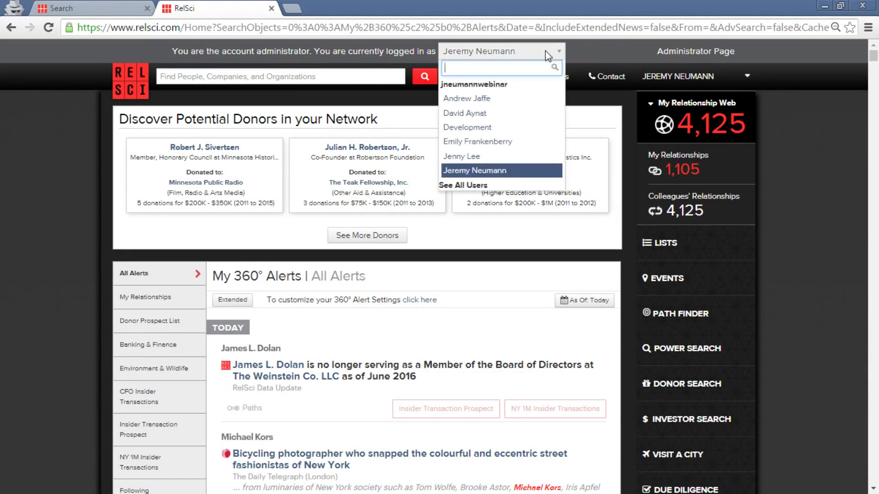
pyautogui.click(545, 51)
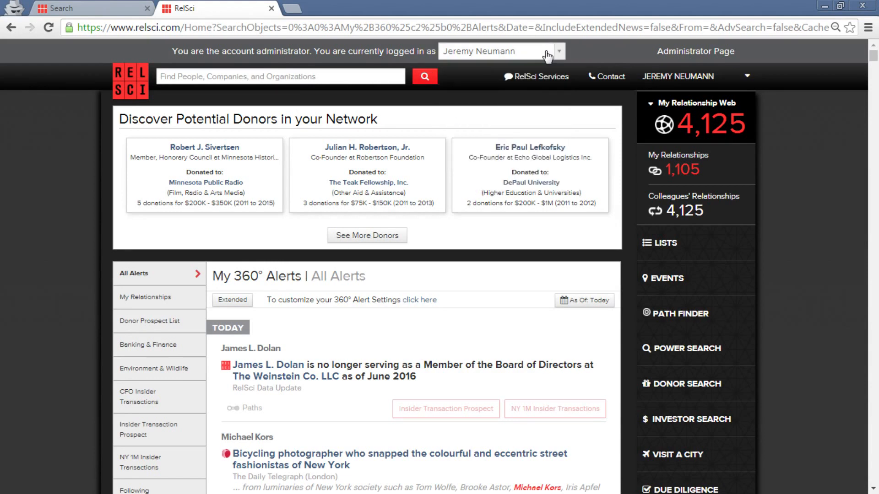
# Go to the Administrator Page from the top bar.
pyautogui.click(679, 52)
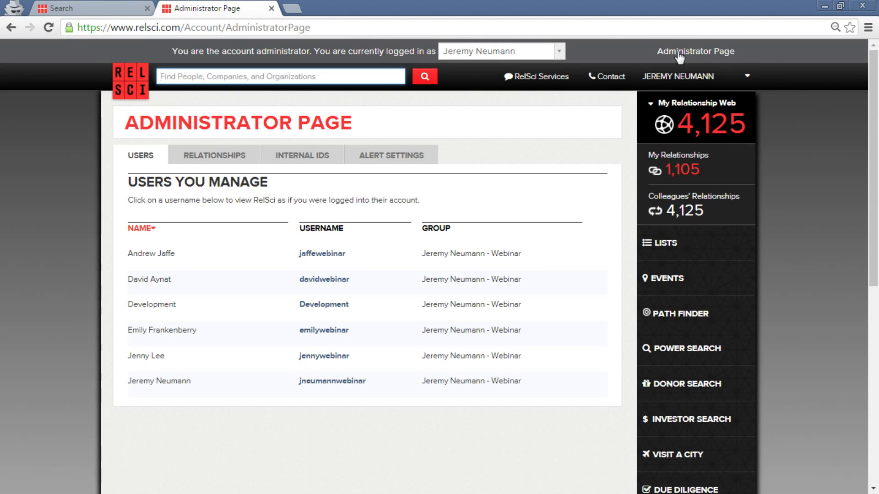
# Show per-user relationship counts, then start Upload Contacts to open the CSV contact template.
pyautogui.click(213, 157)
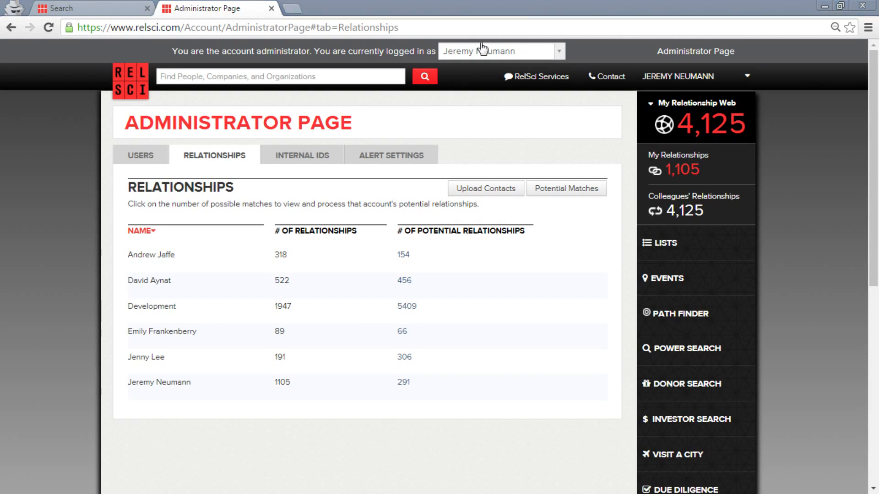
pyautogui.click(492, 190)
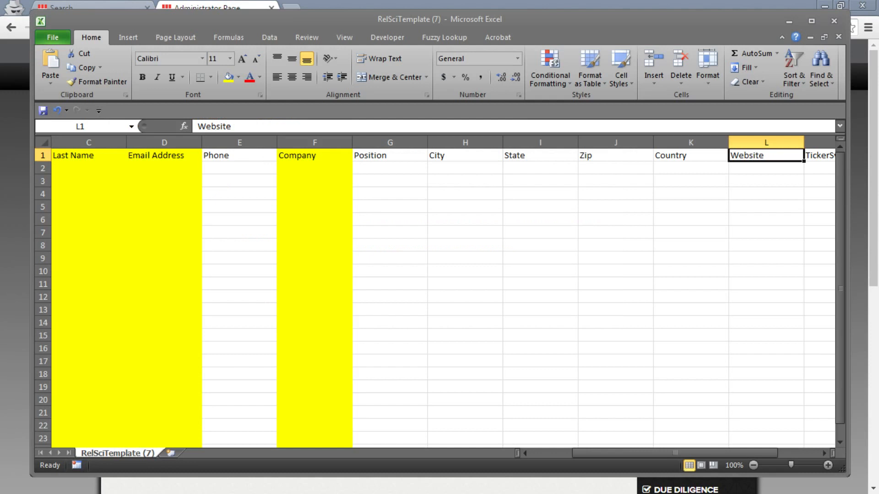
pyautogui.moveTo(348, 25); pyautogui.dragTo(335, 23)
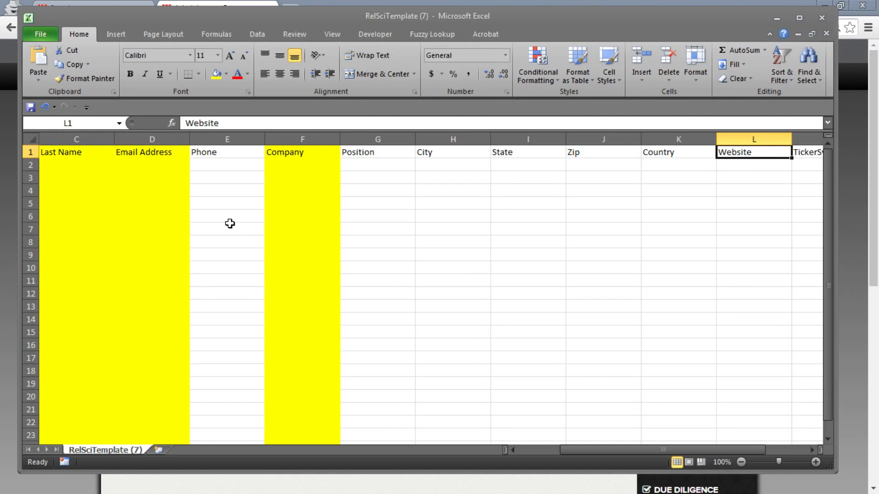
pyautogui.click(87, 140)
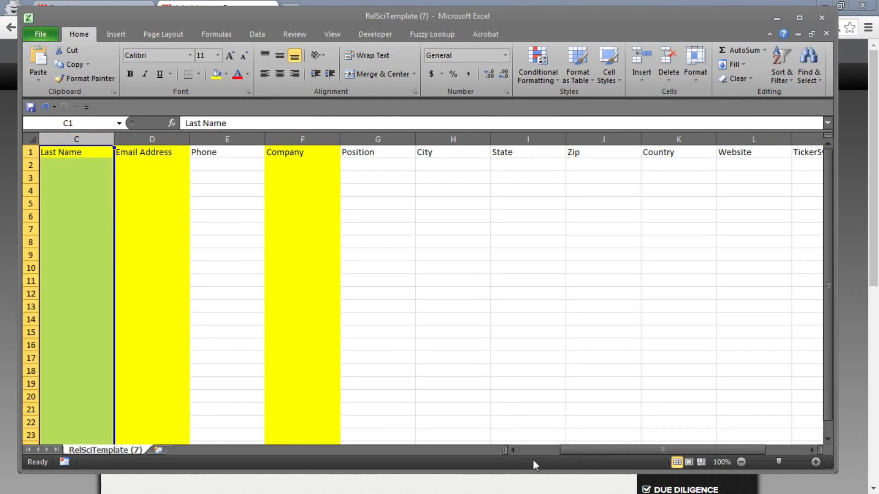
pyautogui.moveTo(565, 449); pyautogui.dragTo(501, 458)
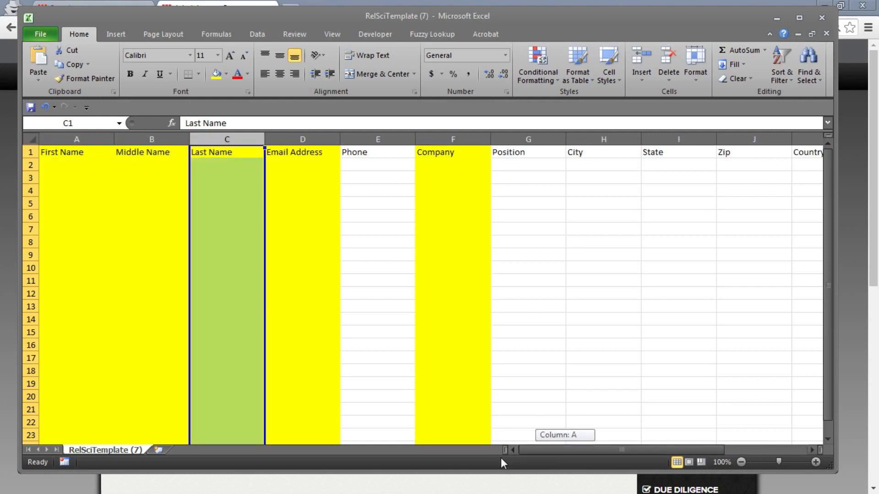
pyautogui.click(76, 139)
pyautogui.rightClick(77, 140)
pyautogui.click(98, 225)
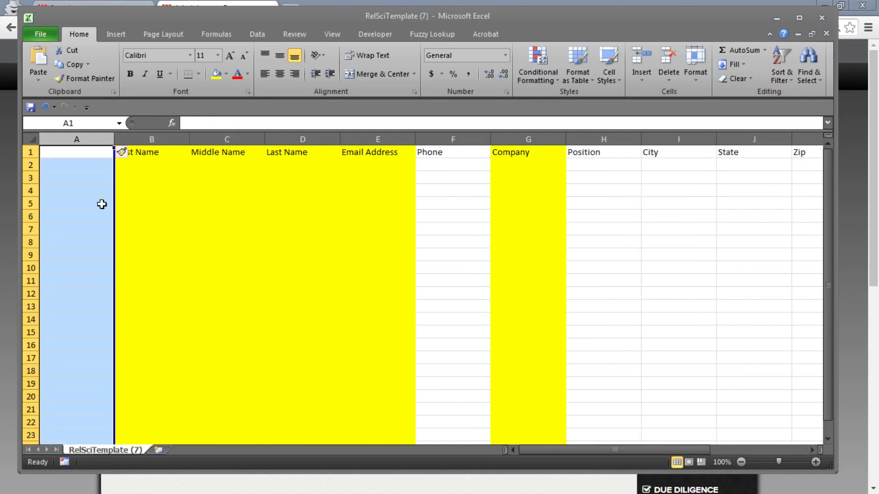
pyautogui.click(102, 151)
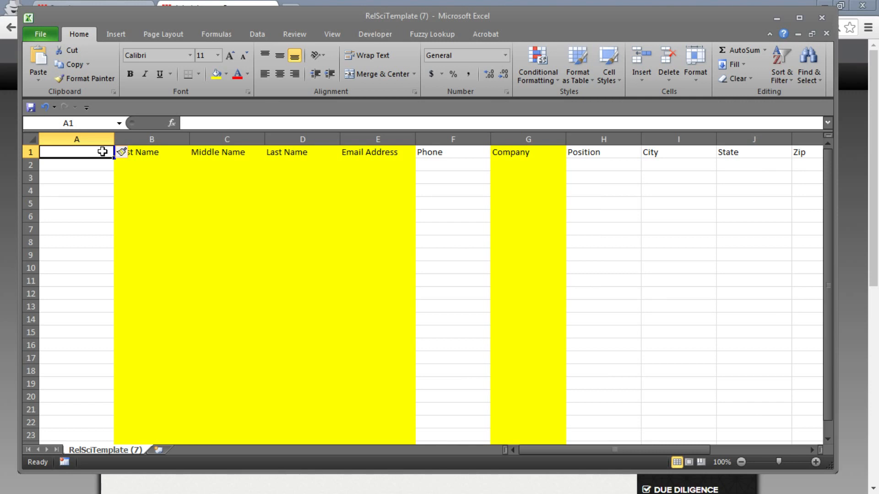
pyautogui.write('Username')
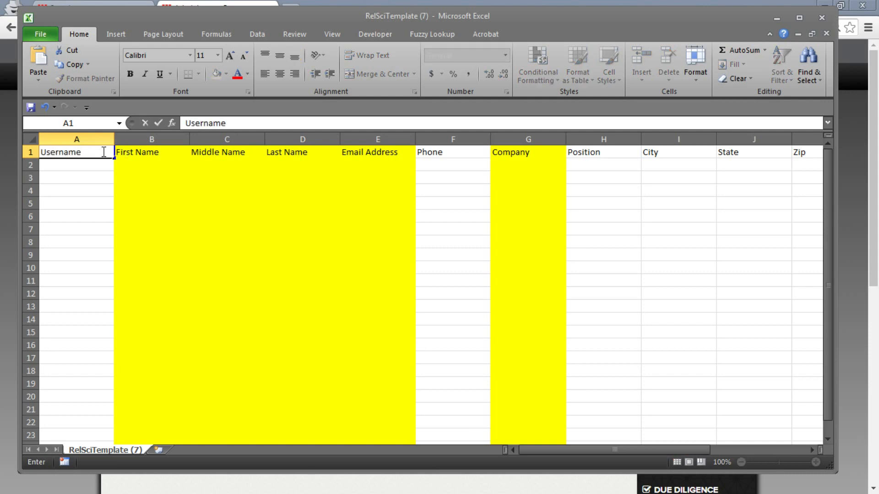
pyautogui.press('Tab')
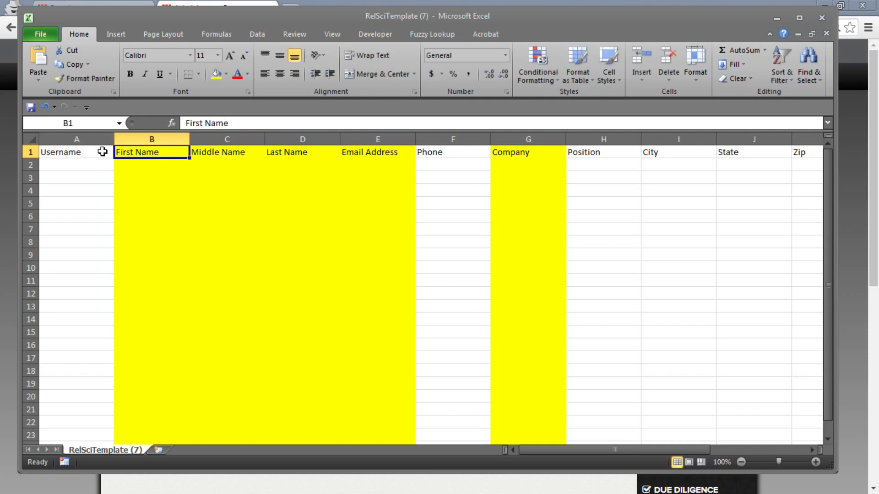
pyautogui.press('Down')
pyautogui.press('Left')
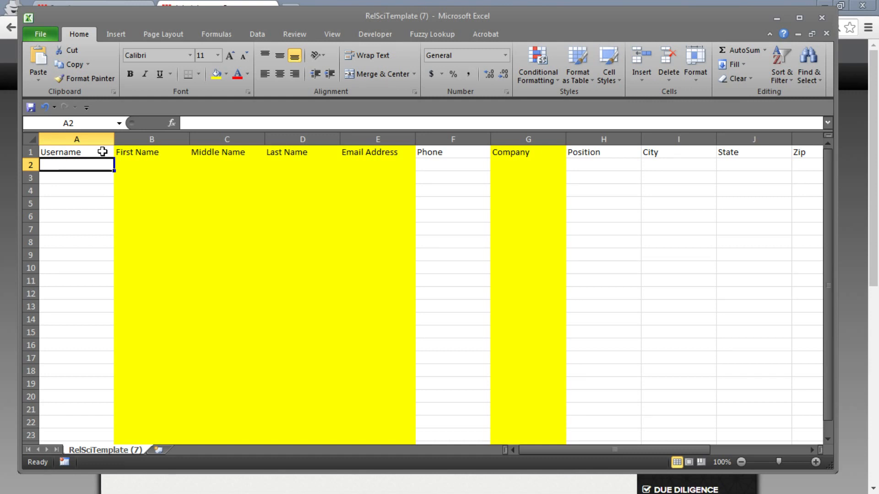
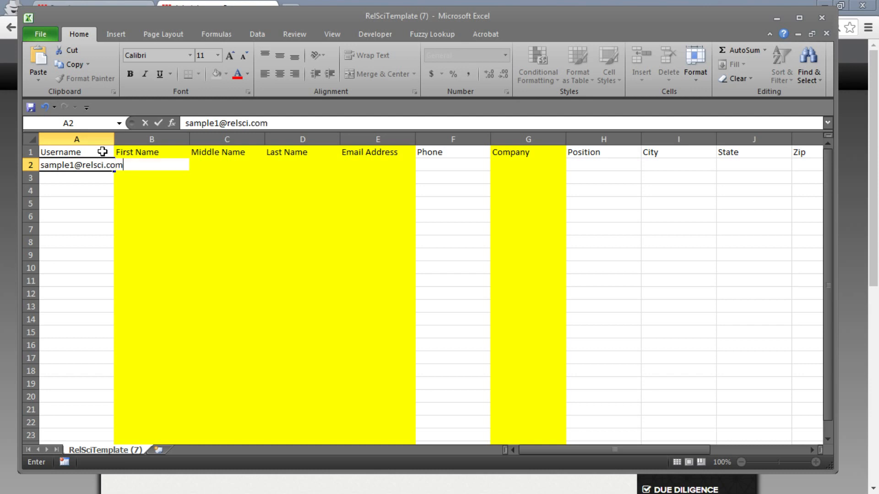
pyautogui.write('\\\\')
pyautogui.press('BackSpace')
pyautogui.press('BackSpace')
pyautogui.press('BackSpace')
pyautogui.press('BackSpace')
pyautogui.press('BackSpace')
pyautogui.press('BackSpace')
pyautogui.press('BackSpace')
pyautogui.press('BackSpace')
pyautogui.press('BackSpace')
pyautogui.press('BackSpace')
pyautogui.press('BackSpace')
pyautogui.press('BackSpace')
pyautogui.press('BackSpace')
pyautogui.press('BackSpace')
pyautogui.press('BackSpace')
pyautogui.press('BackSpace')
pyautogui.press('BackSpace')
pyautogui.press('BackSpace')
pyautogui.press('BackSpace')
pyautogui.press('BackSpace')
pyautogui.press('BackSpace')
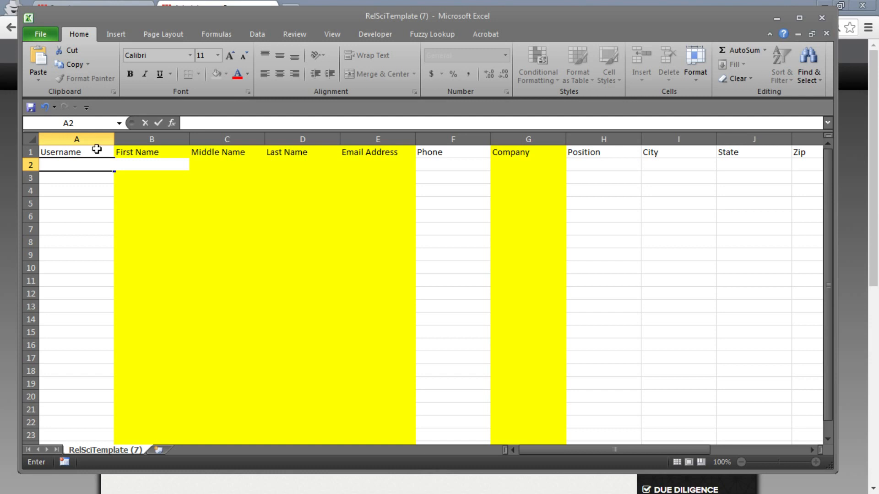
pyautogui.click(94, 138)
pyautogui.rightClick(95, 138)
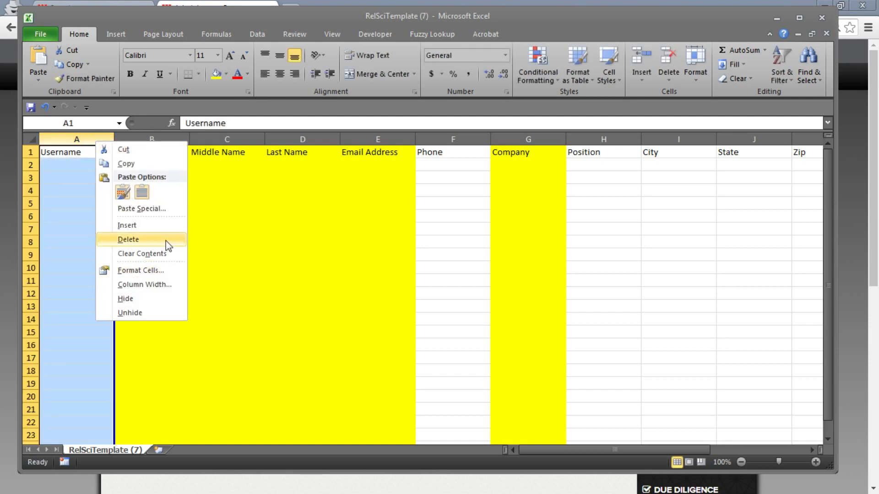
pyautogui.click(128, 239)
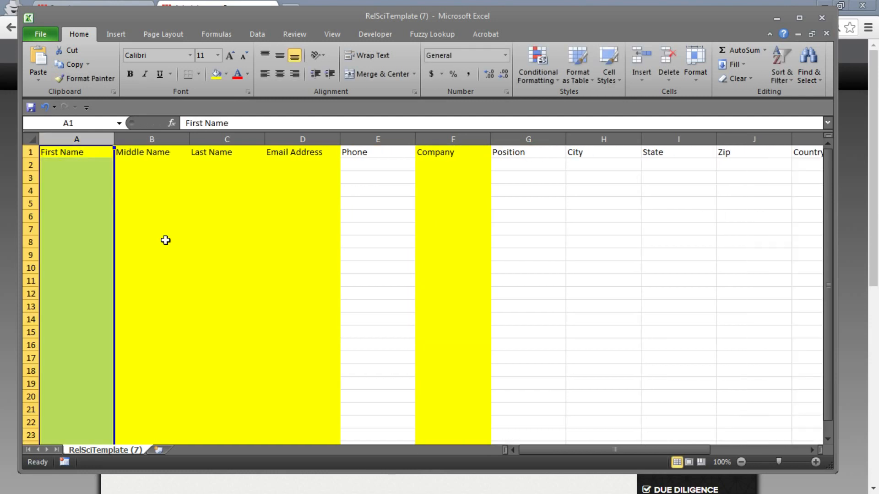
# Minimize Excel and view Alert Settings, where only the administrator's Daily email alerts are on.
pyautogui.click(777, 18)
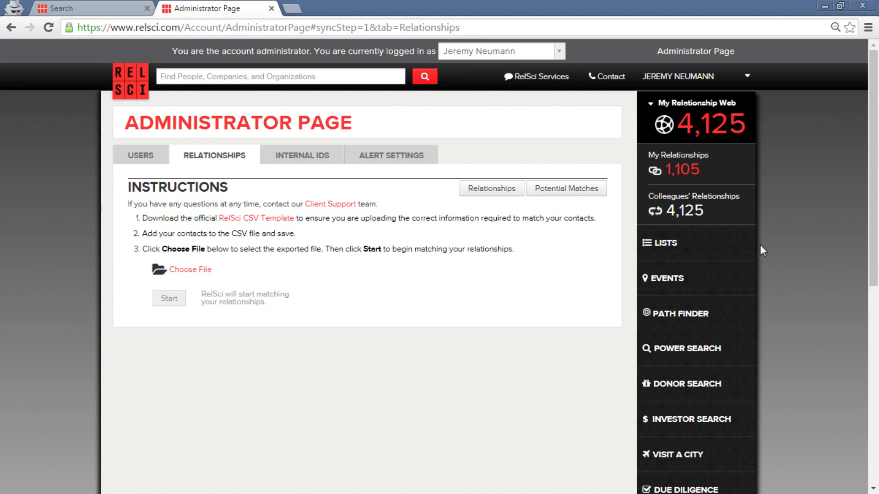
pyautogui.click(392, 152)
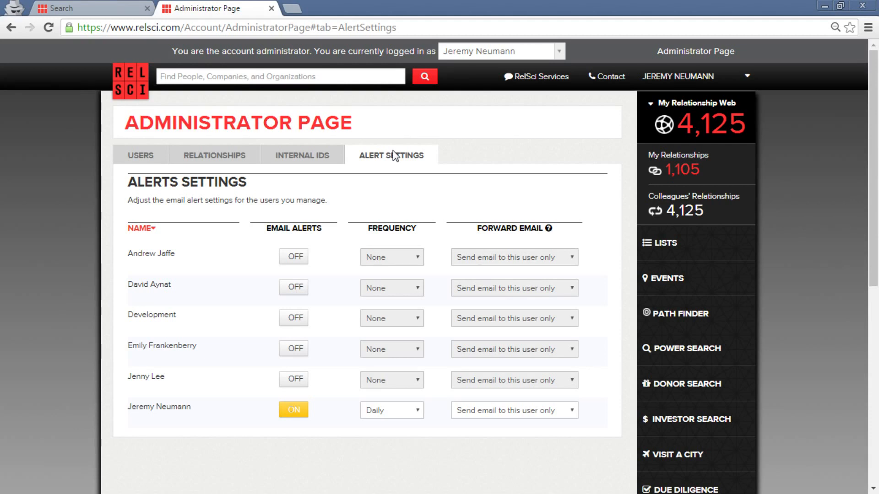
pyautogui.click(481, 416)
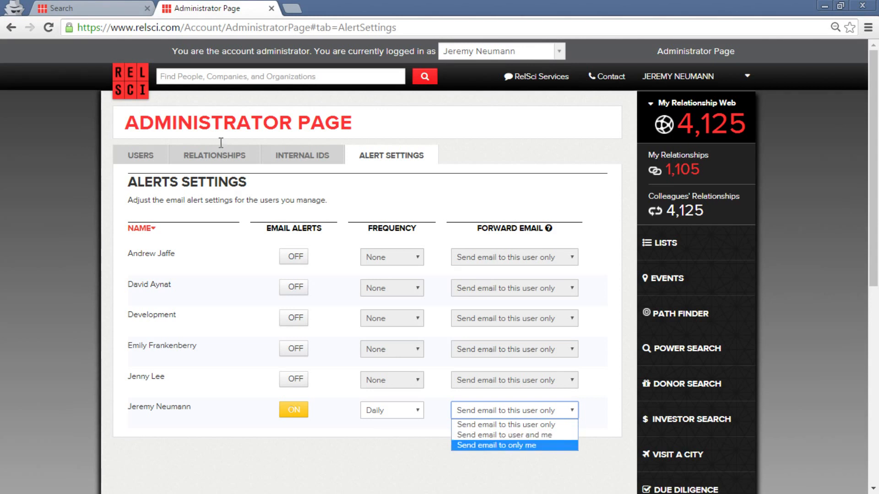
pyautogui.click(529, 202)
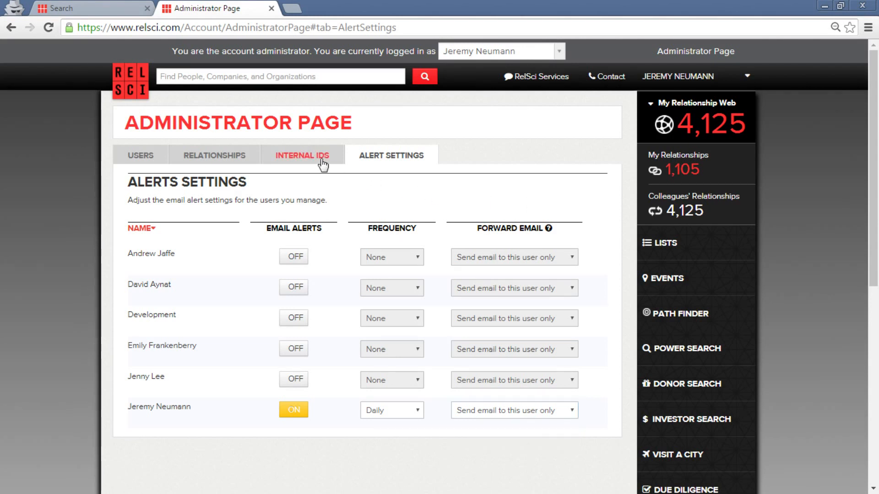
# Show the Internal Identifiers table pairing eight entities' RelSci IDs with firm internal IDs.
pyautogui.click(323, 164)
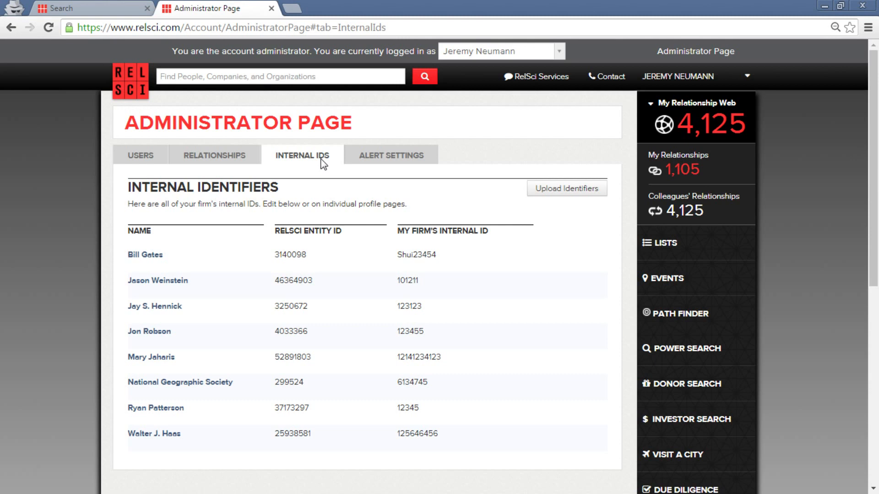
pyautogui.click(299, 79)
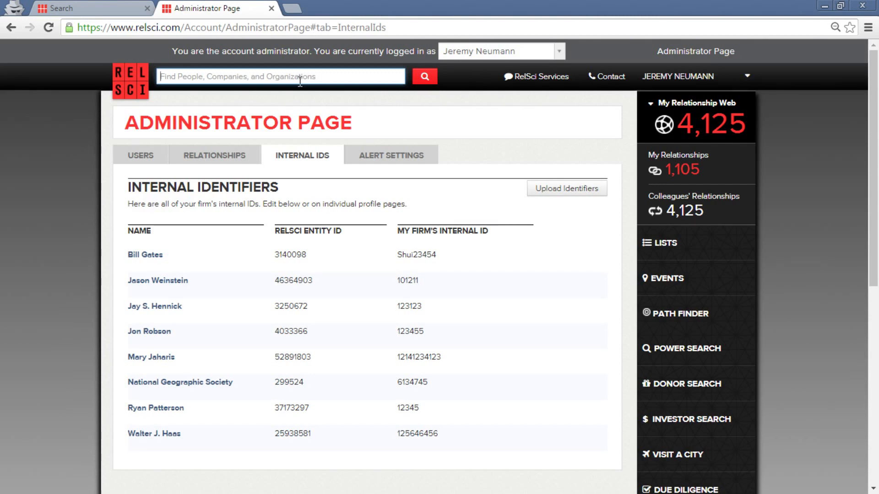
# Search for Microsoft Corporation's founder by name and open his profile from People suggestions.
pyautogui.write('Bill Gates')
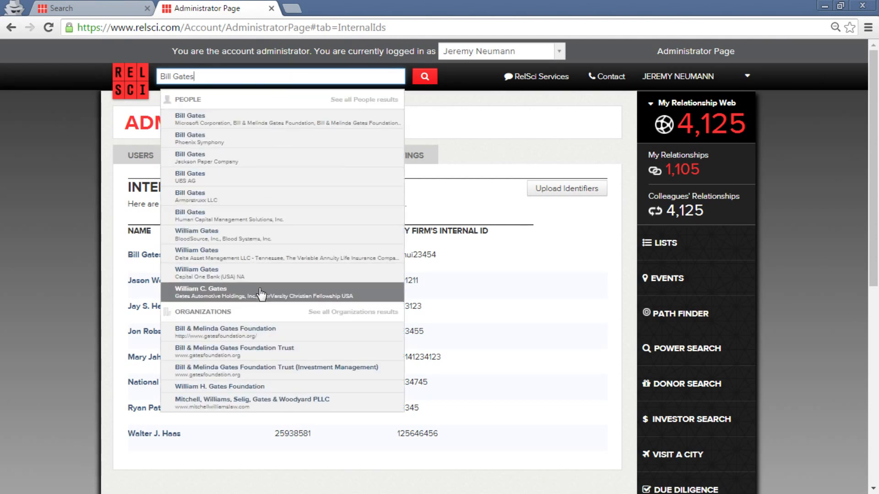
pyautogui.click(258, 118)
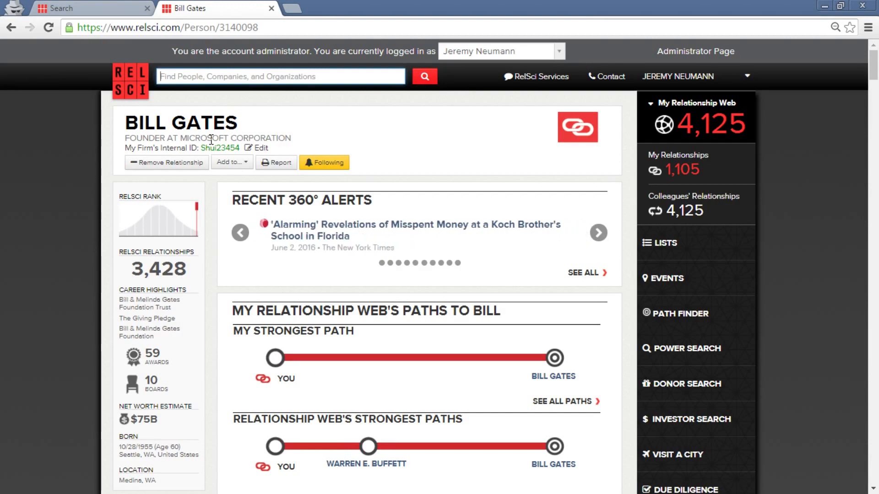
# Scroll through the founder's profile, then open Path Finder starting from My Relationship Web.
pyautogui.scroll(-10, 301, 158)
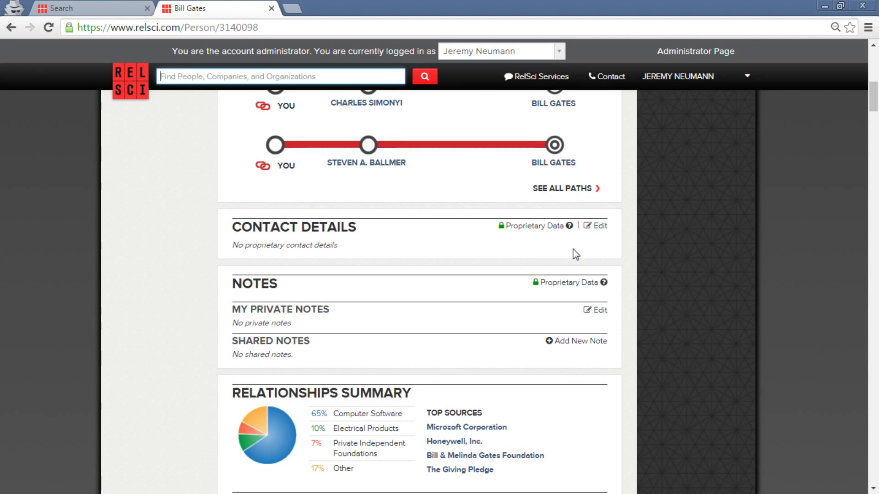
pyautogui.click(681, 199)
pyautogui.scroll(15, 680, 199)
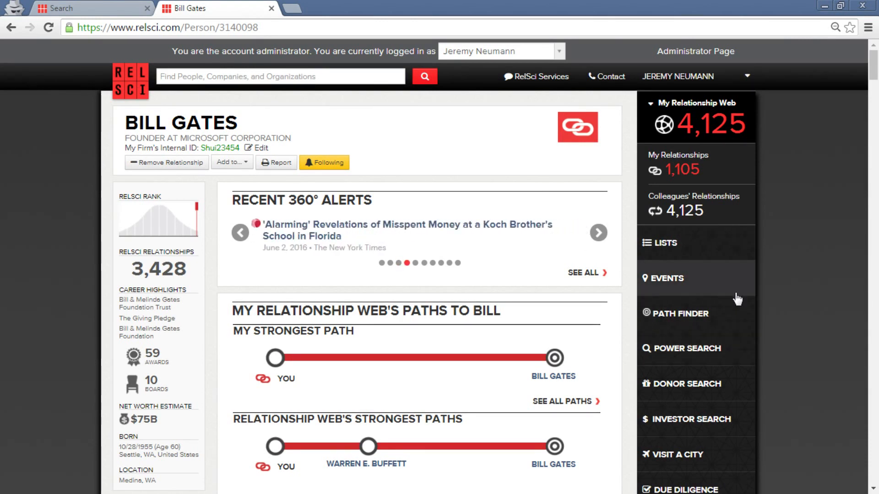
pyautogui.click(705, 316)
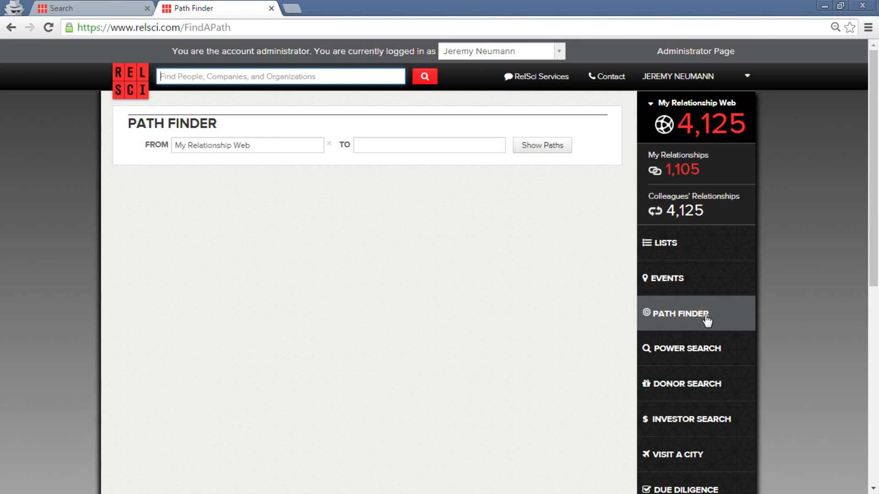
# Choose the Fortune 500 list as the Path Finder destination.
pyautogui.click(430, 150)
pyautogui.write('Fortune 500')
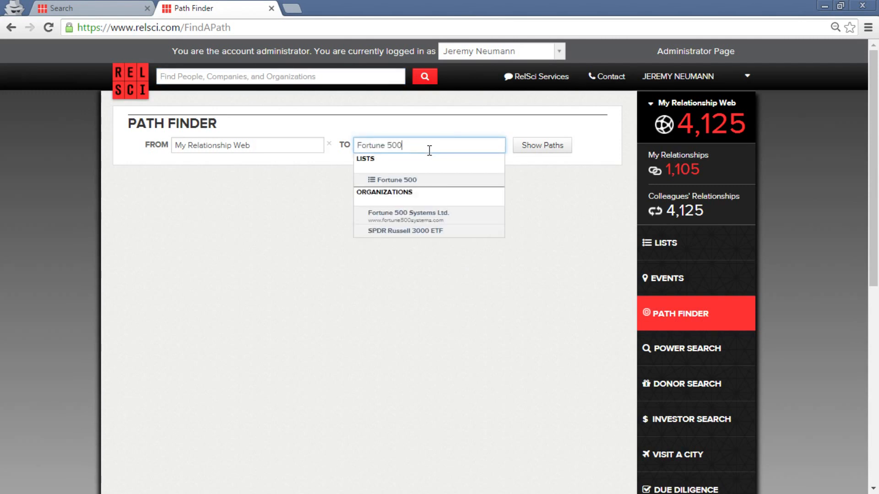
pyautogui.click(422, 178)
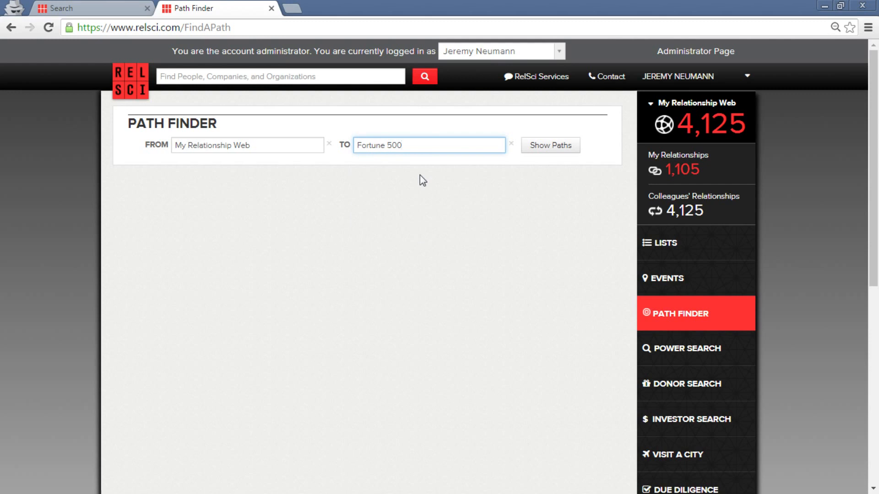
# Replace the destination with Microsoft to see matching organizations, then erase it.
pyautogui.press('BackSpace')
pyautogui.press('BackSpace')
pyautogui.press('BackSpace')
pyautogui.press('BackSpace')
pyautogui.press('BackSpace')
pyautogui.press('BackSpace')
pyautogui.press('BackSpace')
pyautogui.press('BackSpace')
pyautogui.press('BackSpace')
pyautogui.press('BackSpace')
pyautogui.press('BackSpace')
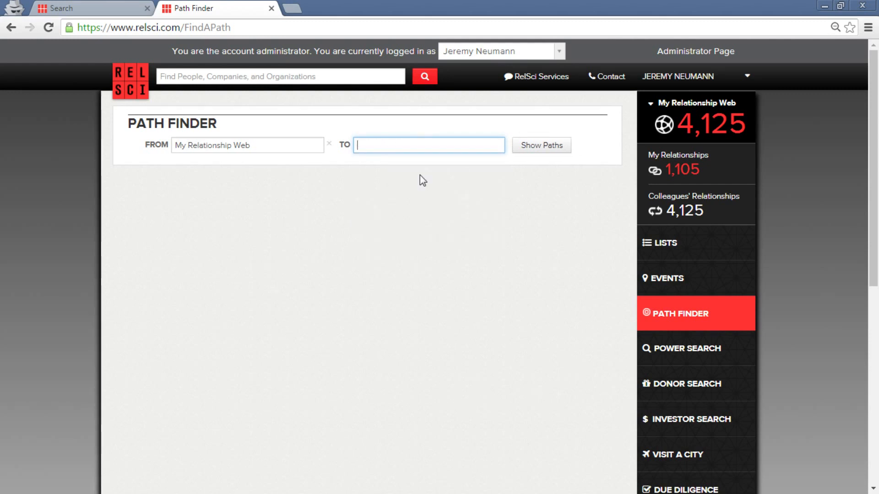
pyautogui.write('Miucrosof')
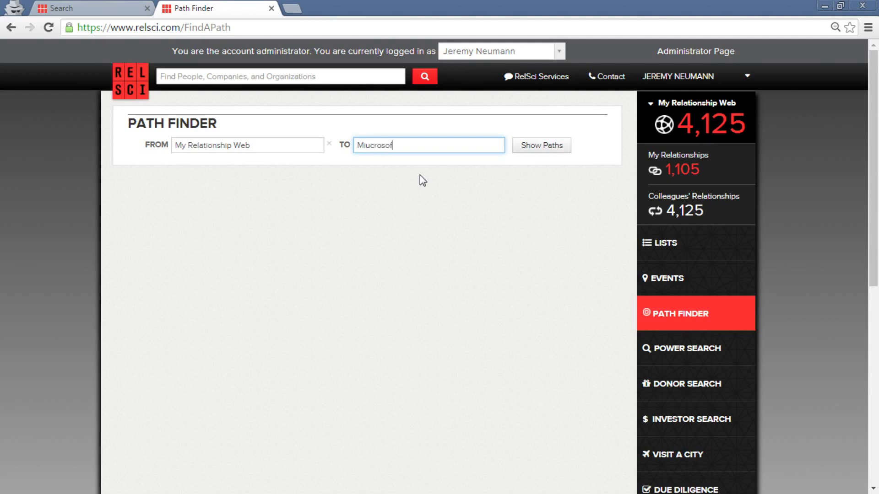
pyautogui.press('BackSpace')
pyautogui.press('BackSpace')
pyautogui.press('BackSpace')
pyautogui.press('BackSpace')
pyautogui.press('BackSpace')
pyautogui.press('BackSpace')
pyautogui.press('BackSpace')
pyautogui.write('crosoft')
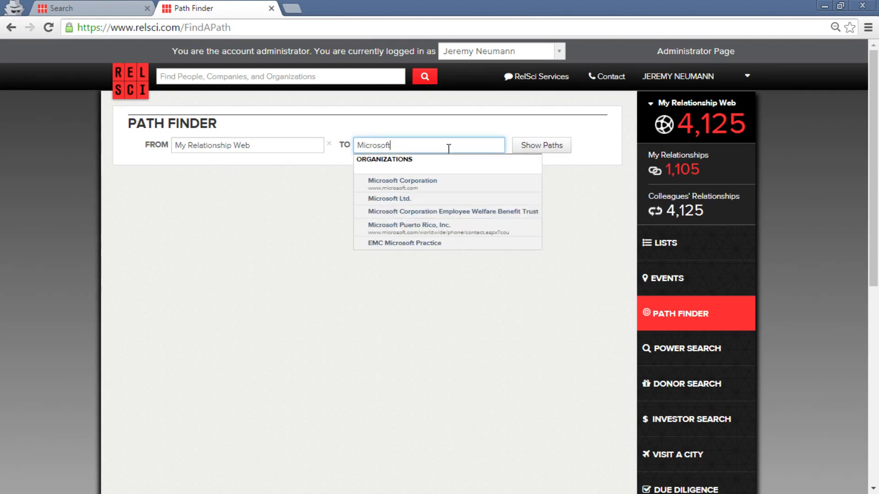
pyautogui.press('BackSpace')
pyautogui.press('BackSpace')
pyautogui.press('BackSpace')
pyautogui.press('BackSpace')
pyautogui.press('BackSpace')
pyautogui.press('BackSpace')
pyautogui.press('BackSpace')
pyautogui.press('BackSpace')
pyautogui.press('BackSpace')
# Clear the Path Finder starting point and dismiss its suggestion list.
pyautogui.hotkey('shift', 'Tab')
pyautogui.press('BackSpace')
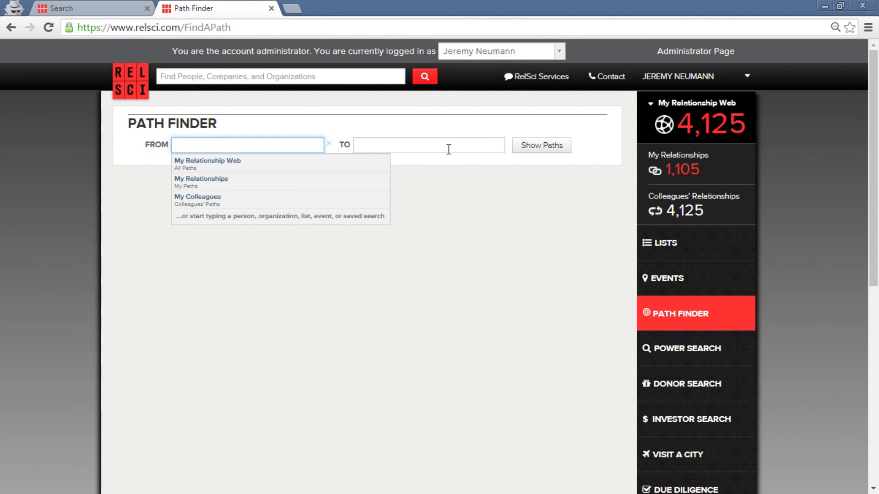
pyautogui.click(593, 145)
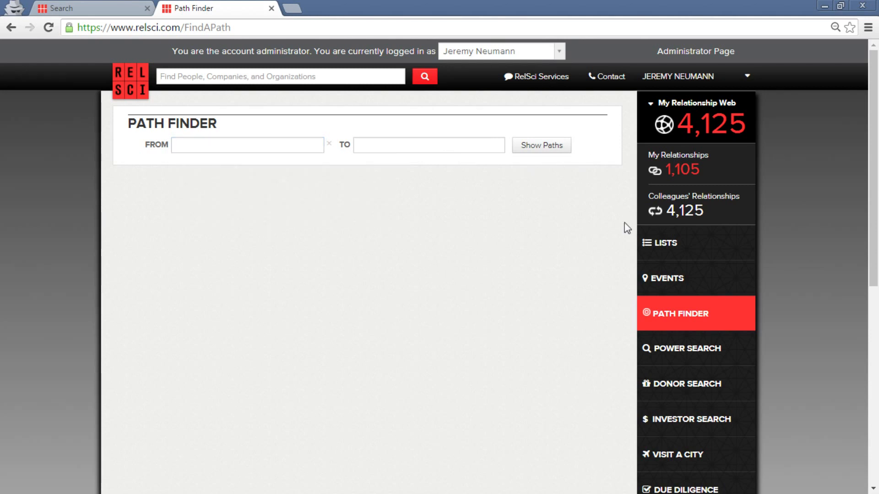
pyautogui.scroll(-4, 812, 276)
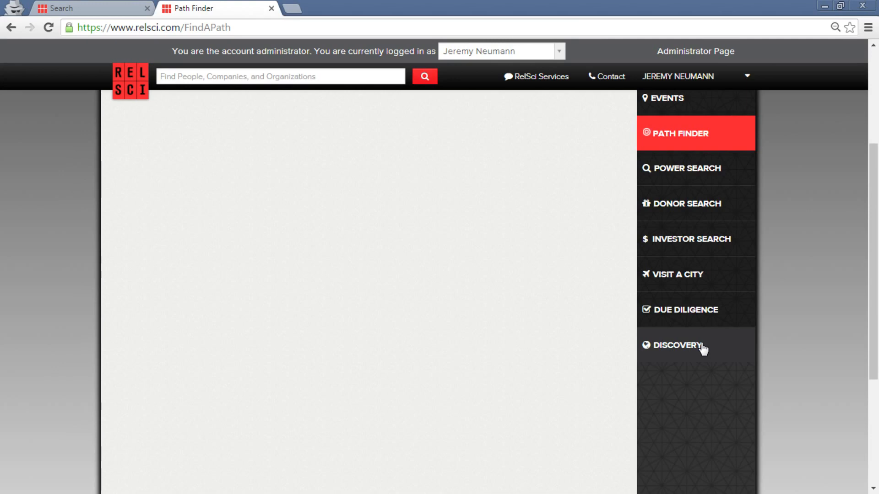
# Open Relationship Discovery from DISCOVERY, showing the Partner Test List's people and organizations.
pyautogui.click(703, 349)
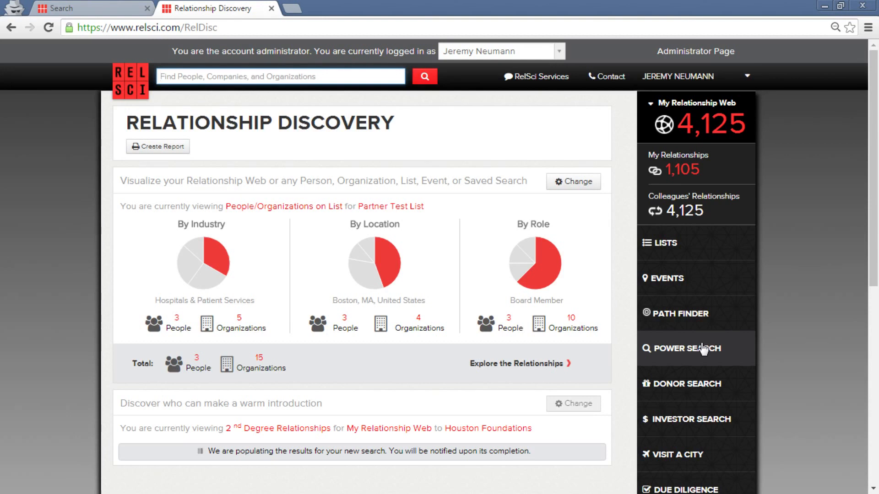
# Switch the dashboard input from Partner Test List to My Relationship Web with 1st Degree Relationships.
pyautogui.click(373, 219)
pyautogui.click(453, 173)
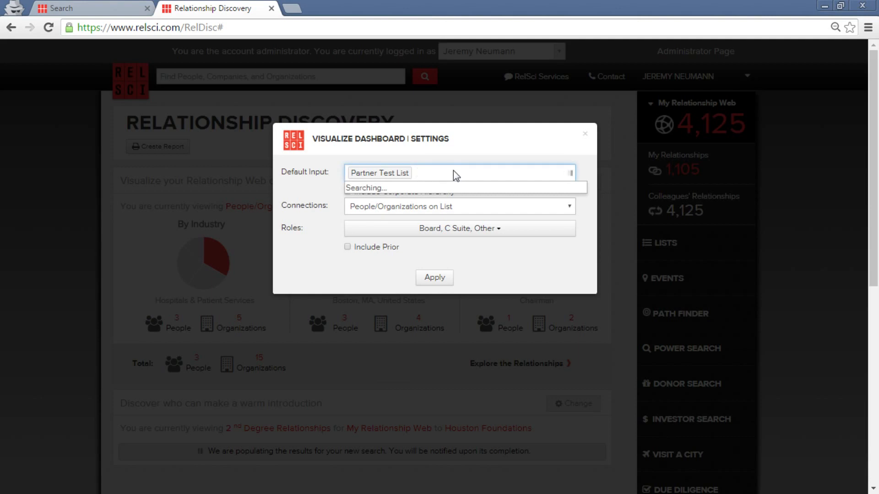
pyautogui.press('BackSpace')
pyautogui.click(510, 134)
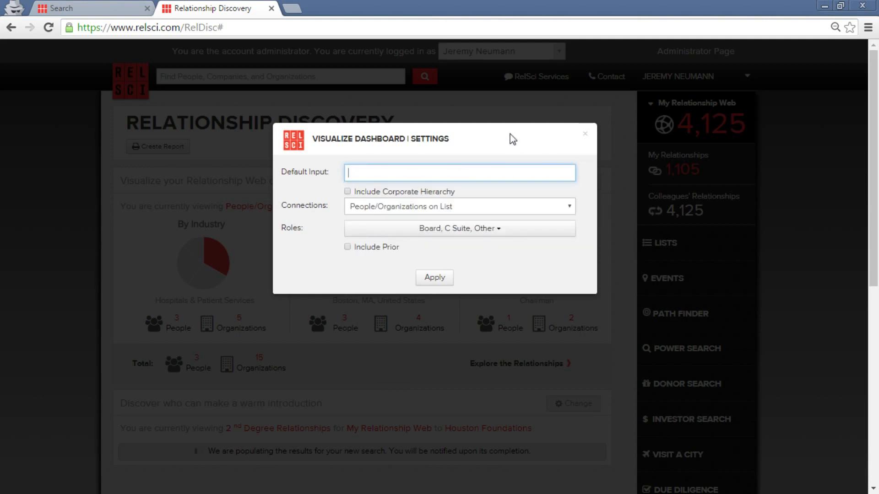
pyautogui.click(432, 174)
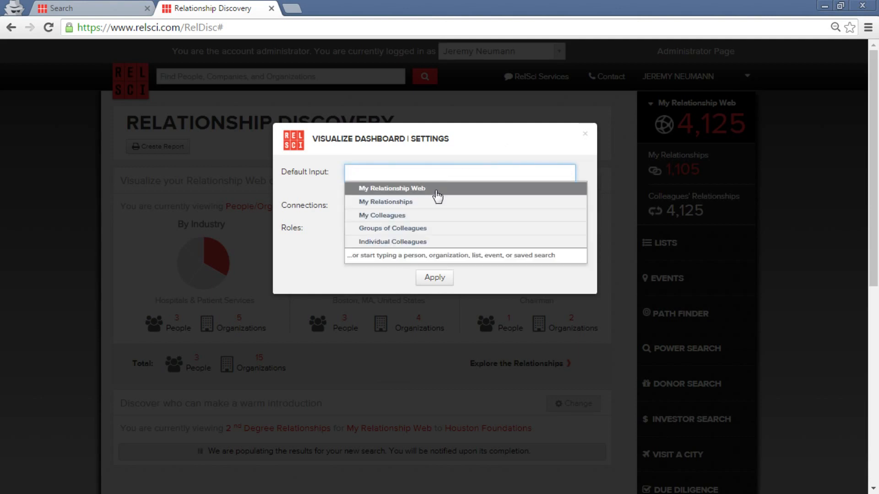
pyautogui.click(446, 190)
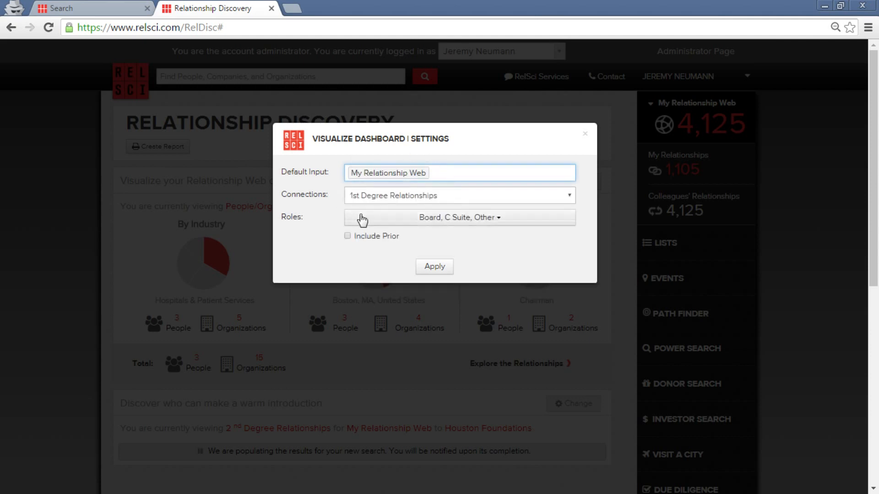
pyautogui.click(429, 200)
pyautogui.click(435, 198)
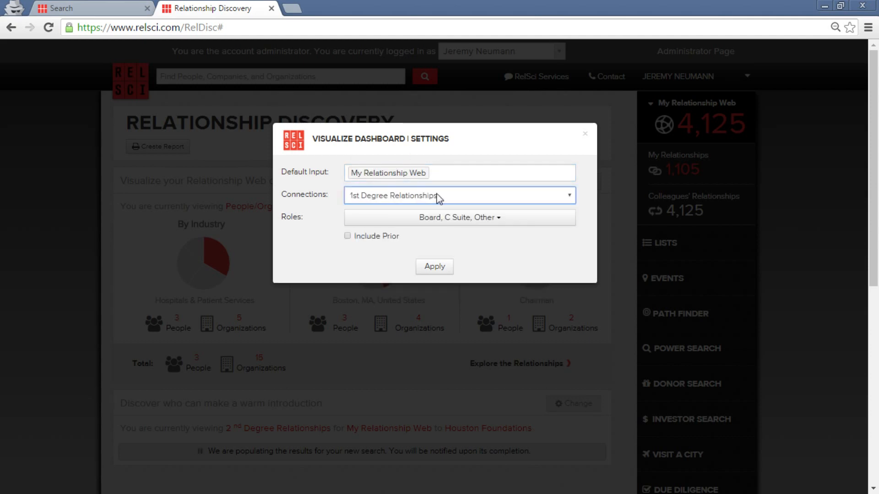
pyautogui.click(438, 269)
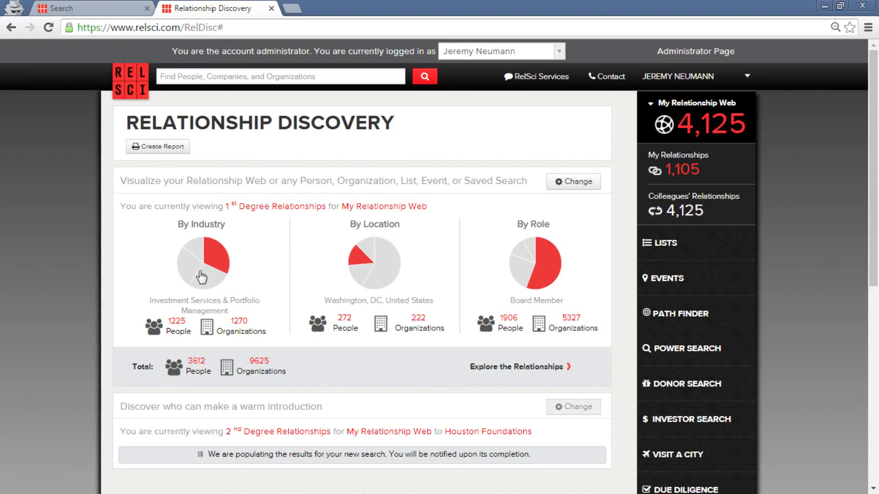
# Break relationships down by All Industries and drill into Investment Services & Portfolio Management.
pyautogui.click(205, 225)
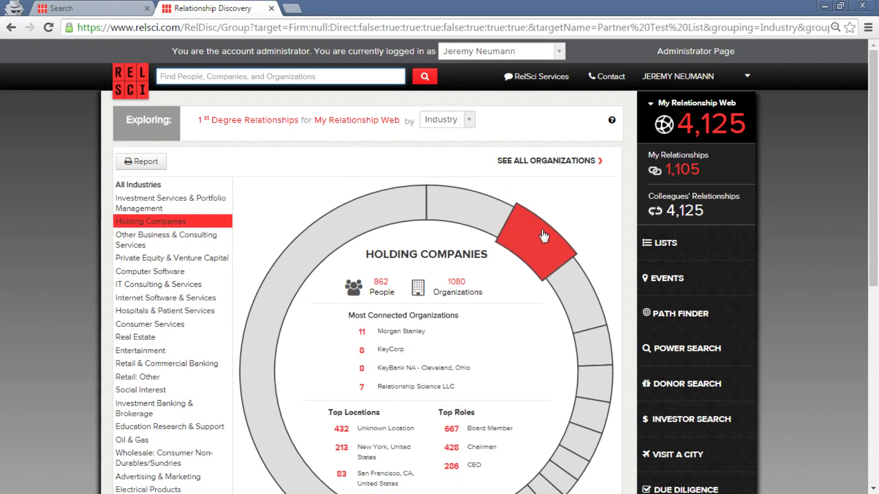
pyautogui.scroll(-3, 543, 235)
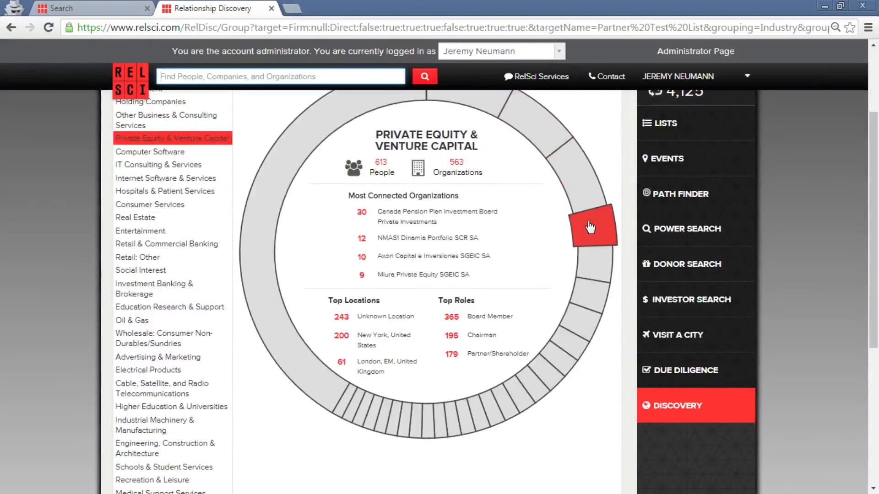
pyautogui.scroll(3, 591, 192)
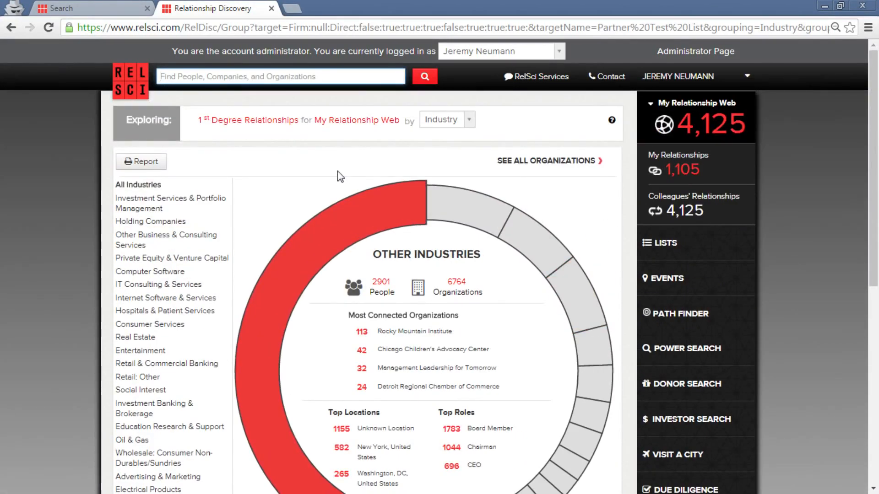
pyautogui.click(144, 181)
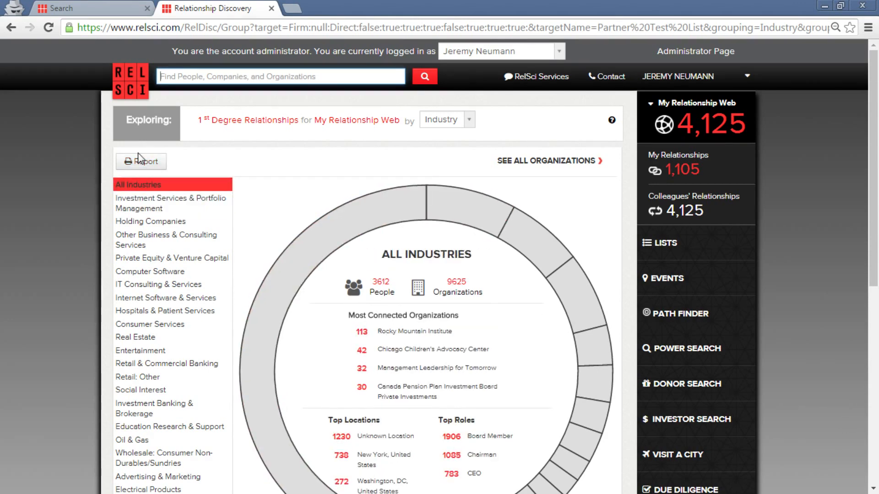
pyautogui.click(499, 236)
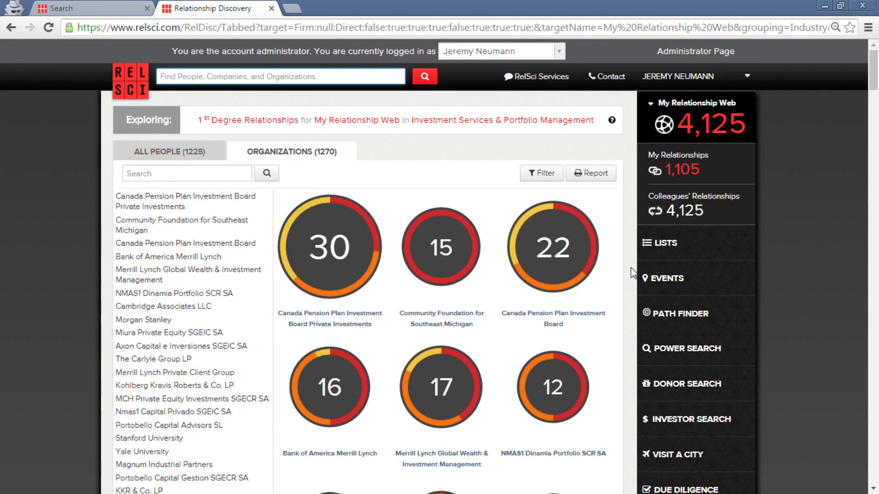
# Go back to the Relationship Discovery dashboard using the DISCOVERY sidebar item.
pyautogui.scroll(-4, 734, 378)
pyautogui.click(723, 364)
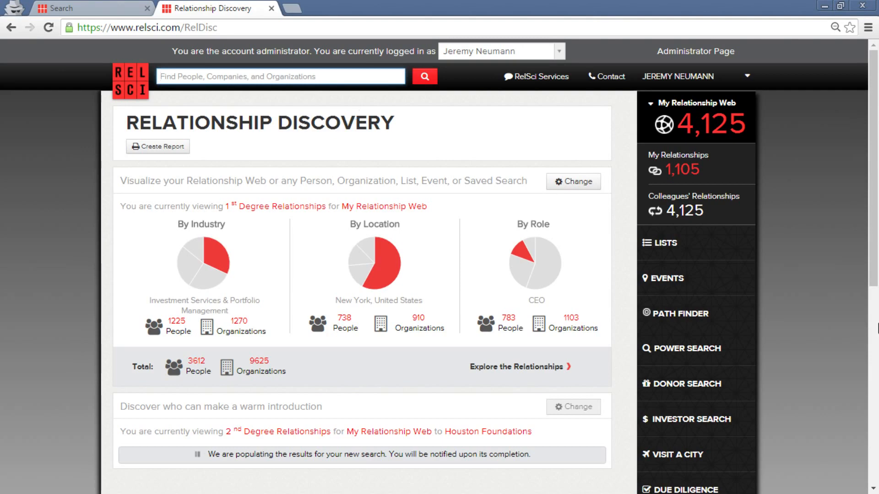
pyautogui.scroll(-2, 162, 343)
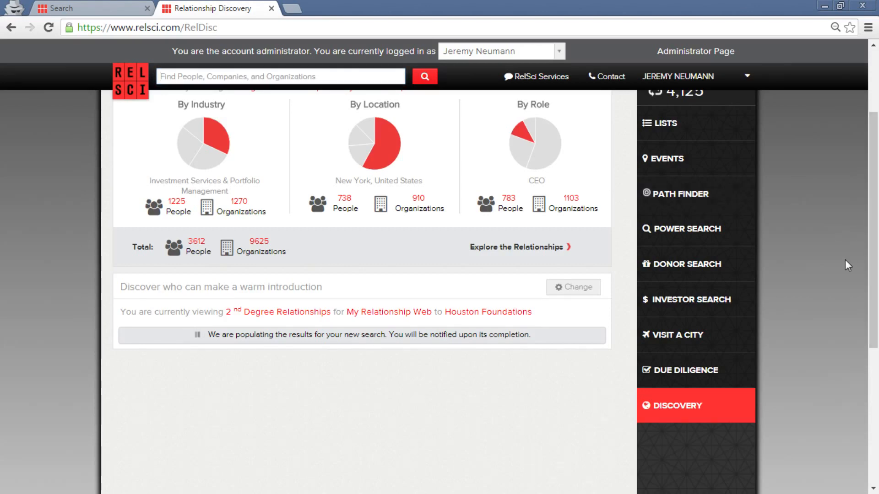
pyautogui.scroll(3, 845, 260)
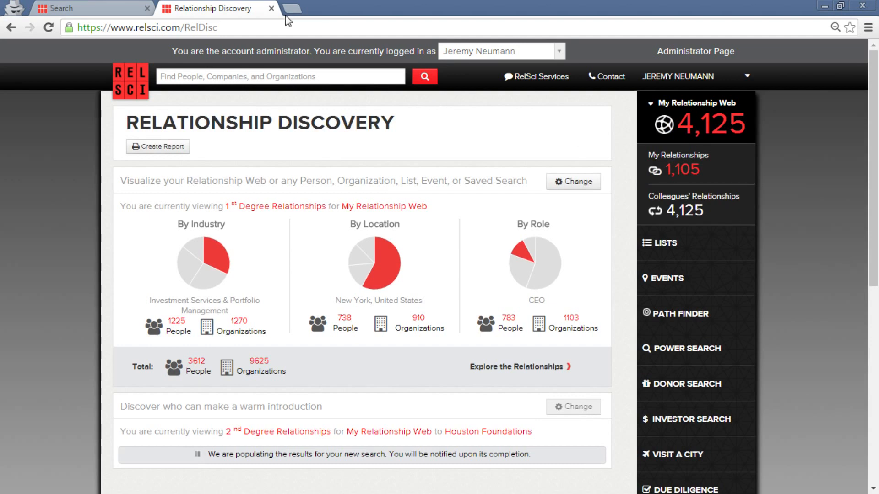
# Close the Relationship Discovery tab and return to the RelSci home page via the logo.
pyautogui.click(270, 8)
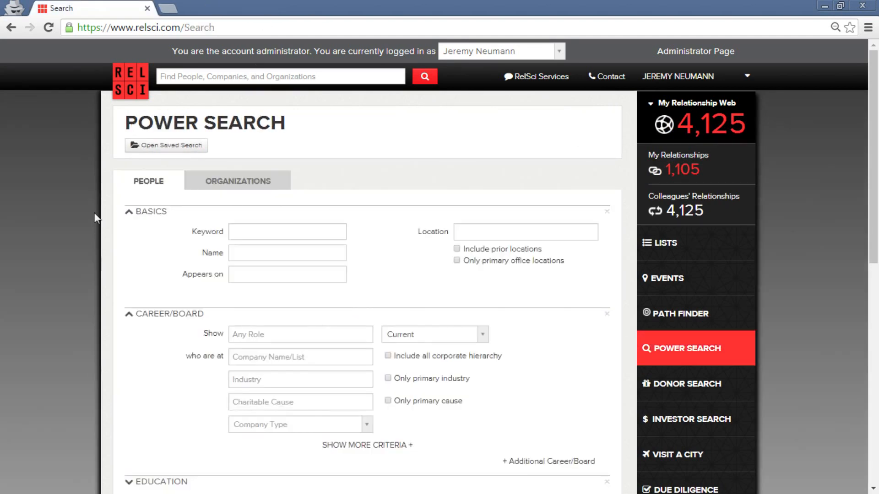
pyautogui.click(135, 92)
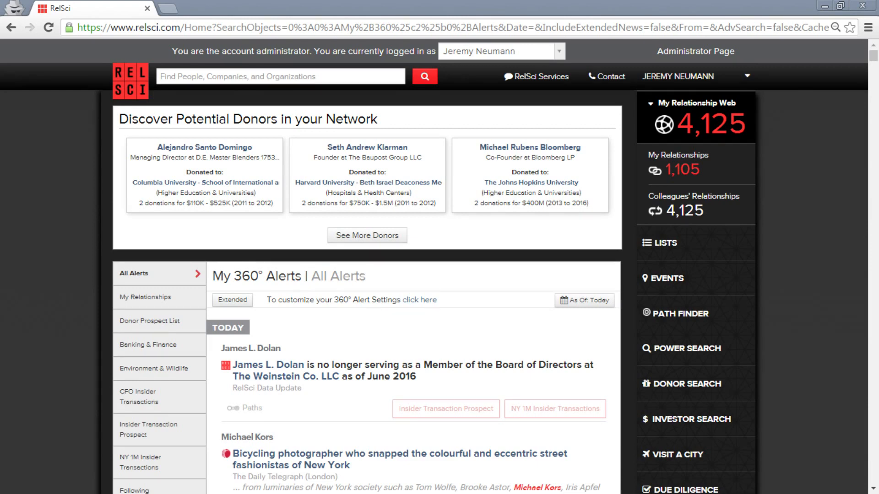
# Scroll down the My 360° Alerts feed to today's news items.
pyautogui.scroll(-5, 768, 400)
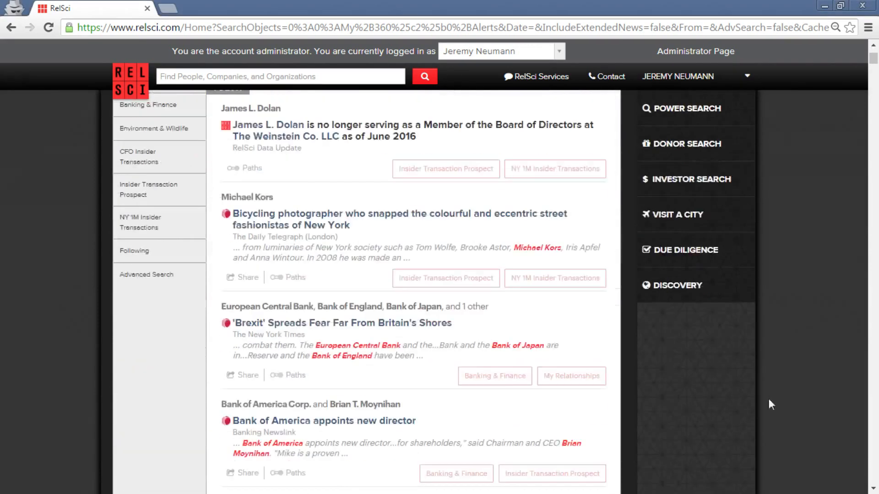
# View the Relationship Discovery pie charts, then bring up a blank People Power Search.
pyautogui.click(719, 302)
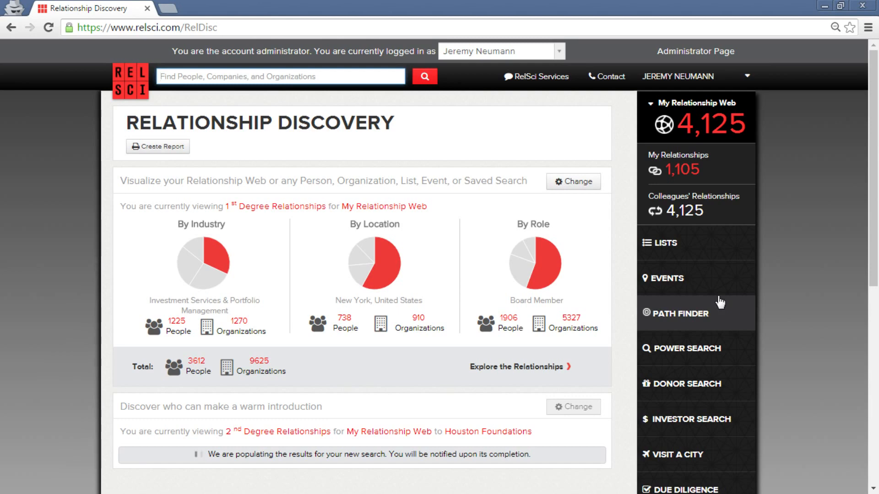
pyautogui.click(702, 355)
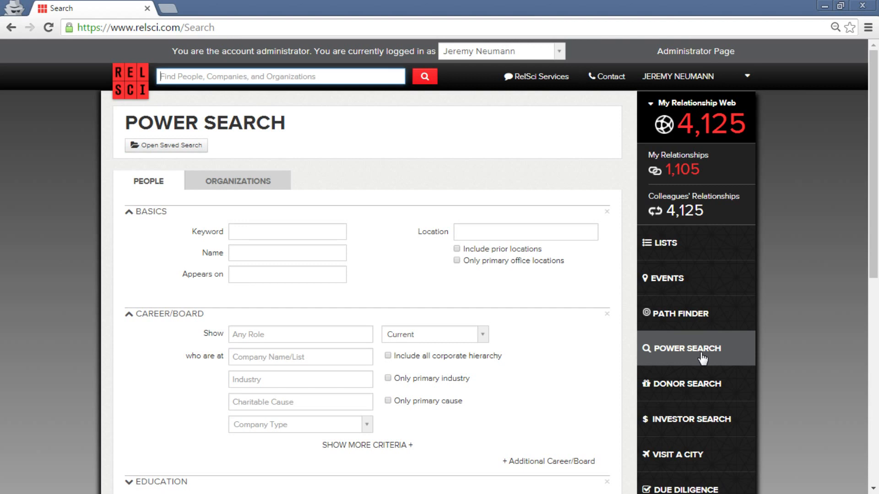
# Set the People location to 'London, EM, United Kingdom' from the London suggestions.
pyautogui.click(482, 229)
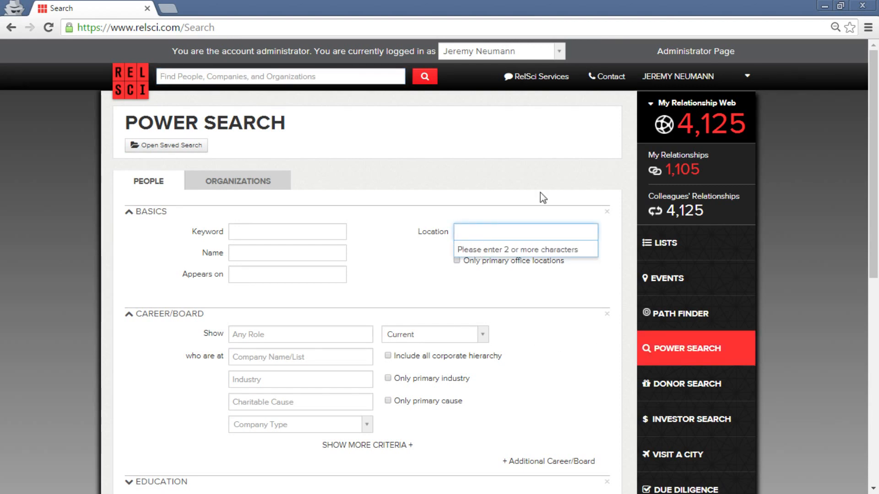
pyautogui.write('London')
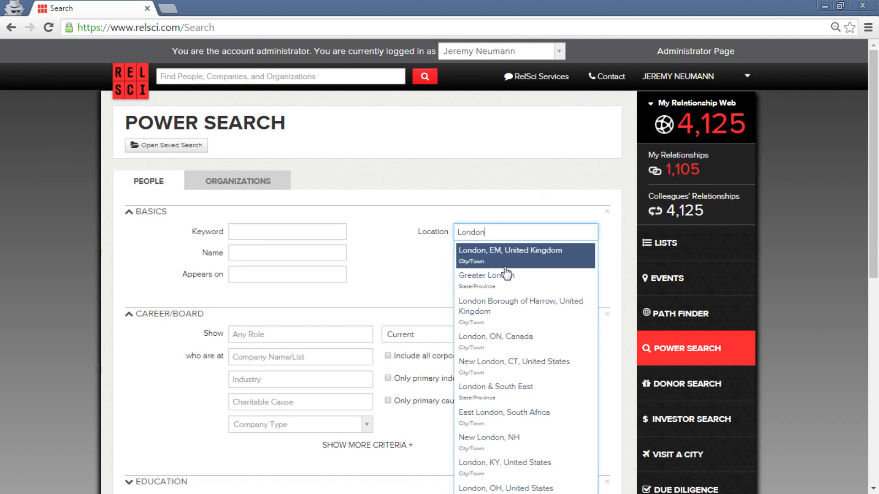
pyautogui.click(531, 268)
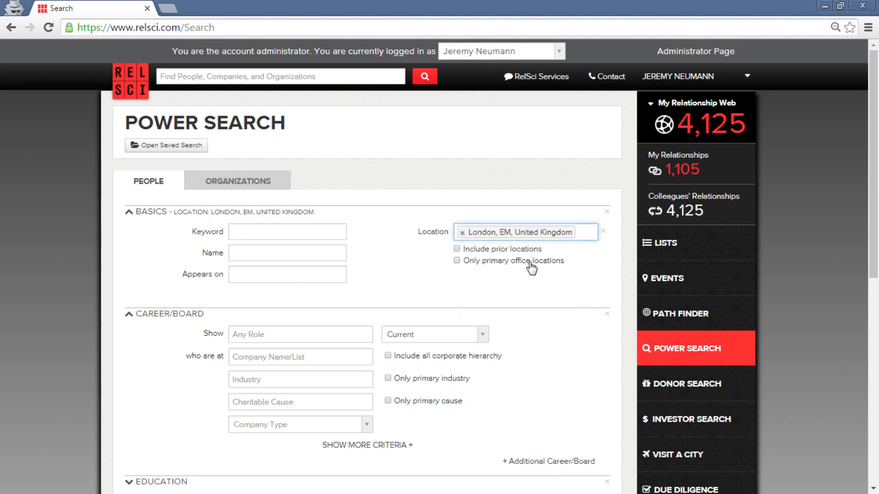
pyautogui.scroll(-3, 533, 269)
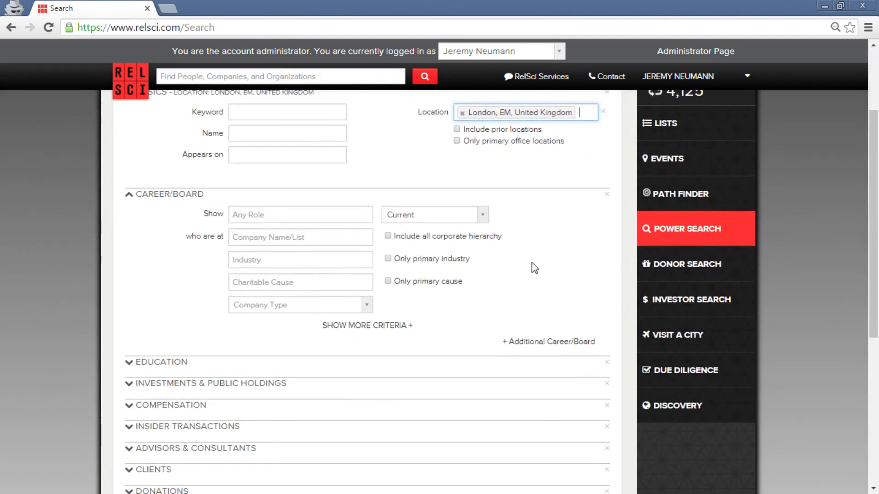
pyautogui.scroll(-5, 548, 221)
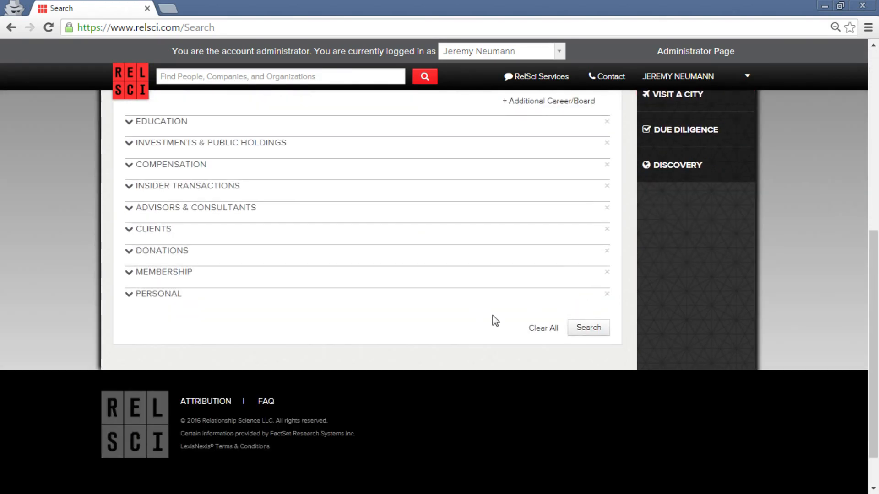
pyautogui.scroll(8, 495, 320)
# Switch Power Search to Organizations, keeping the London, EM, United Kingdom location.
pyautogui.click(239, 183)
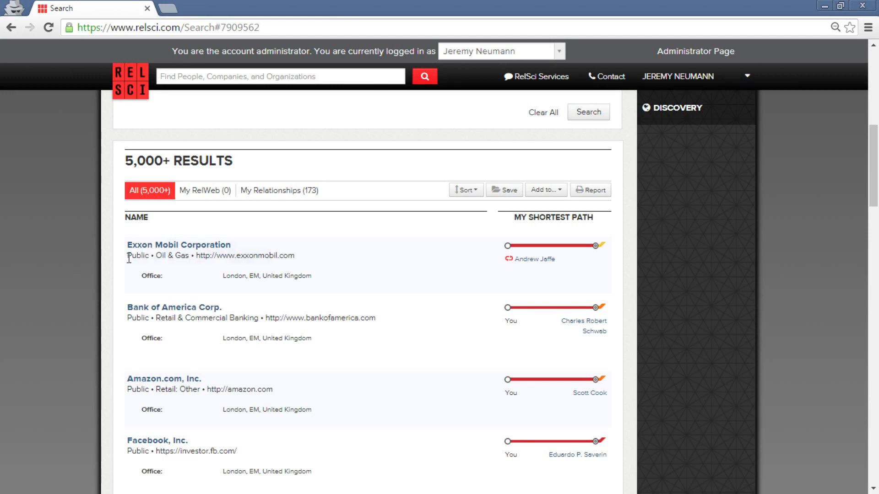
pyautogui.scroll(9, 481, 286)
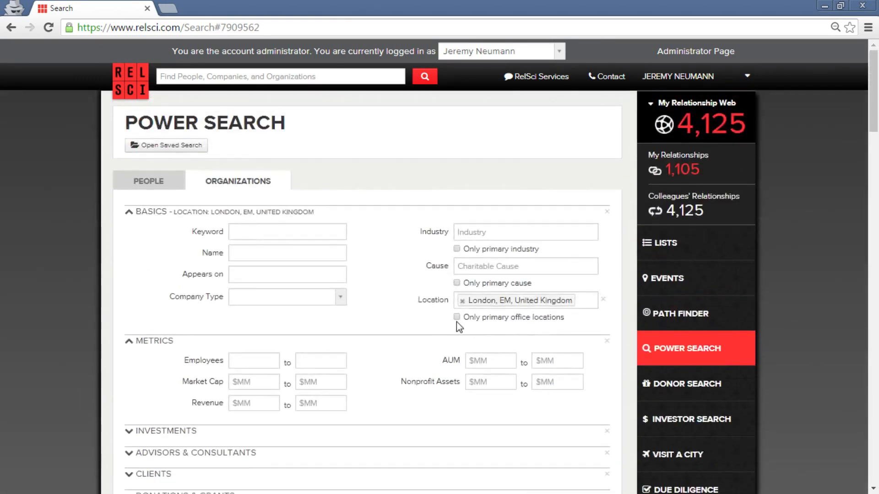
# Restrict to primary office locations, rerun the search, and open all paths to Carnival Plc.
pyautogui.click(457, 318)
pyautogui.scroll(-4, 424, 319)
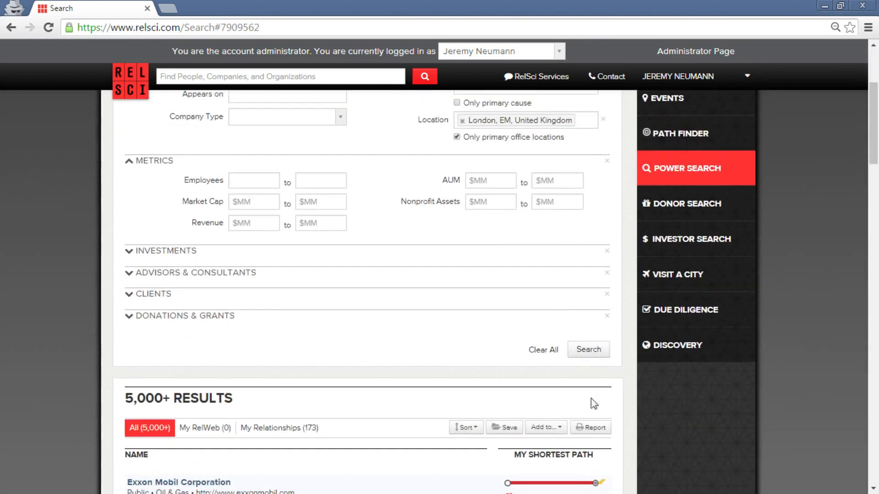
pyautogui.click(589, 350)
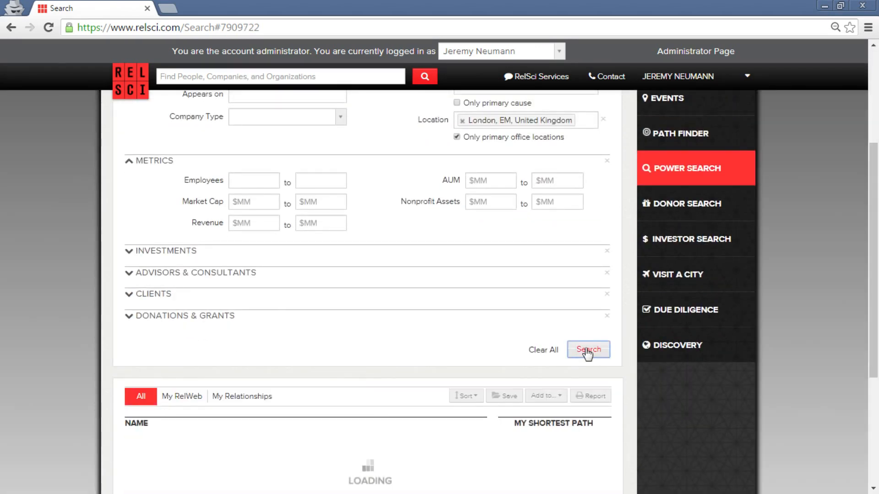
pyautogui.scroll(-4, 585, 348)
pyautogui.scroll(1, 584, 357)
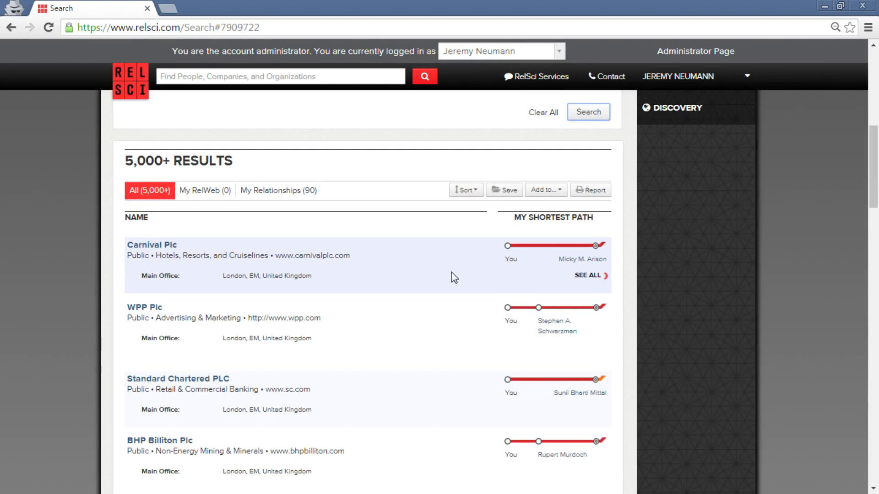
pyautogui.scroll(-3, 9, 338)
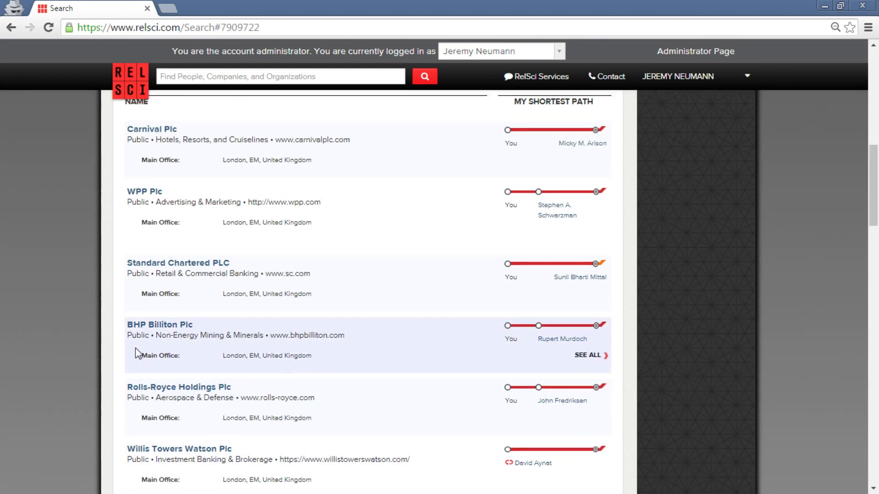
pyautogui.scroll(2, 102, 343)
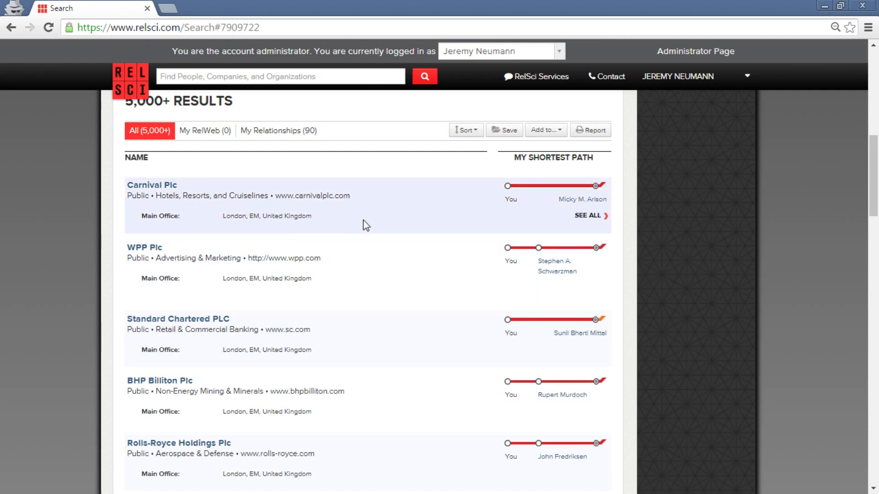
pyautogui.keyDown('ctrl'); pyautogui.click(603, 218); pyautogui.keyUp('ctrl')
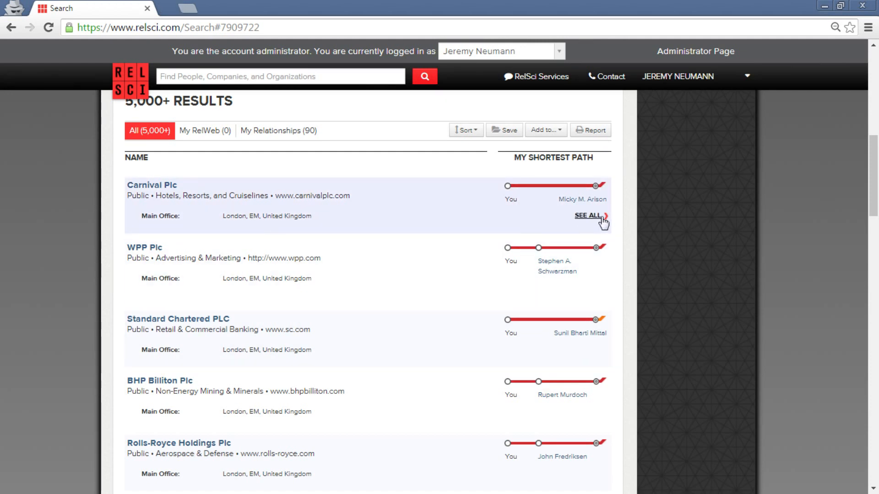
# Browse the Path Finder's connection paths to Carnival Plc, checking a path's likelihood.
pyautogui.click(249, 6)
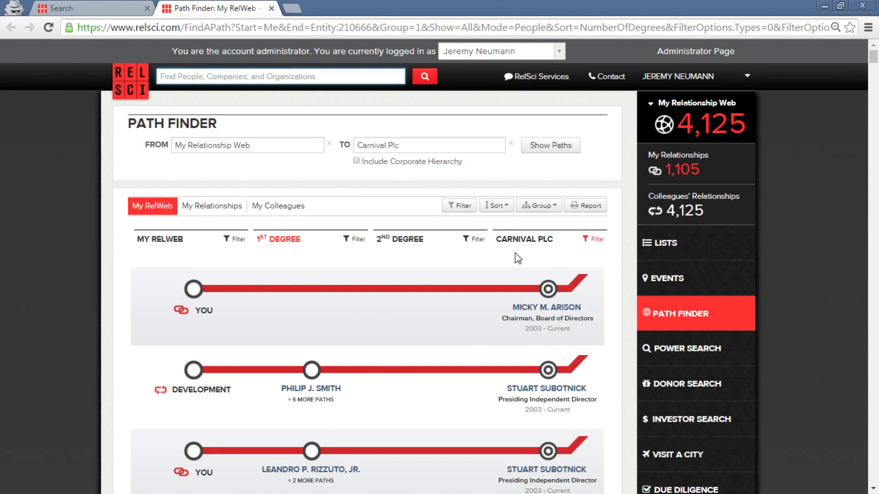
pyautogui.scroll(-1, 355, 298)
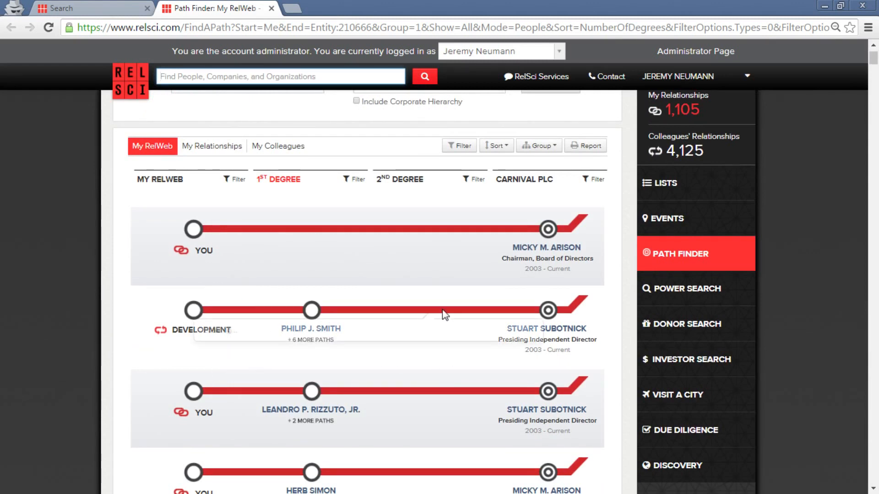
pyautogui.moveTo(444, 314)
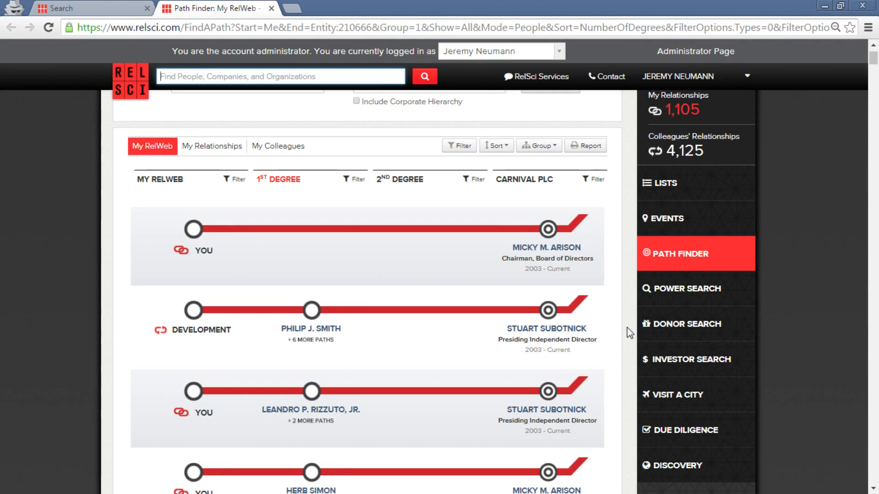
pyautogui.scroll(-9, 630, 333)
pyautogui.scroll(5, 734, 315)
pyautogui.scroll(-1, 705, 258)
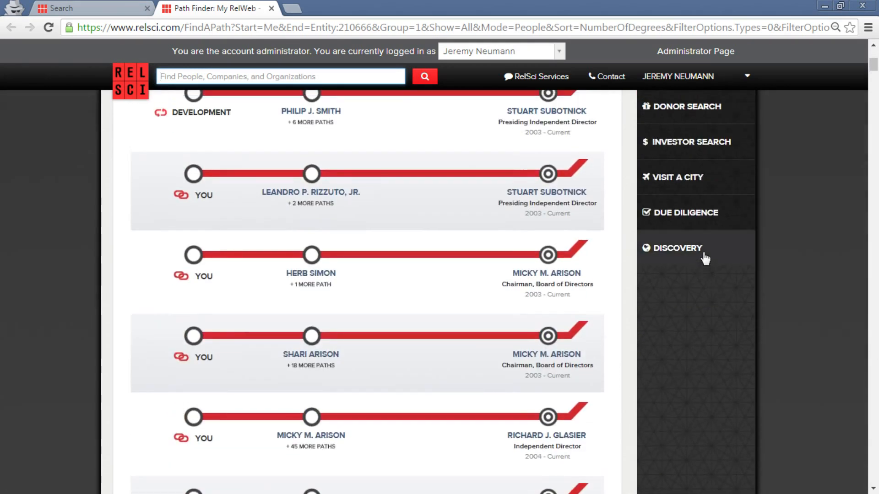
# Open Relationship Discovery and its Visualize Dashboard Settings from the 'My Relationship Web' link.
pyautogui.click(705, 259)
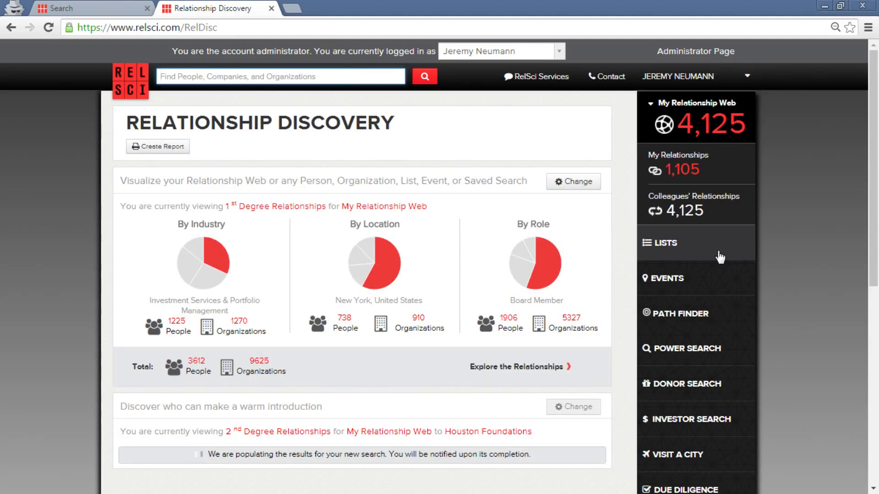
pyautogui.click(383, 209)
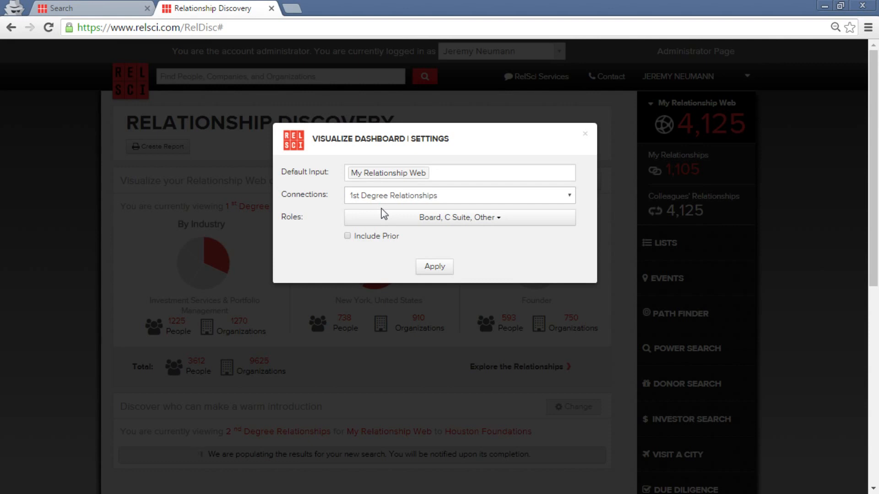
# Replace the Default Input with Bill Gates, keep 1st Degree Relationships, and apply.
pyautogui.click(428, 178)
pyautogui.press('BackSpace')
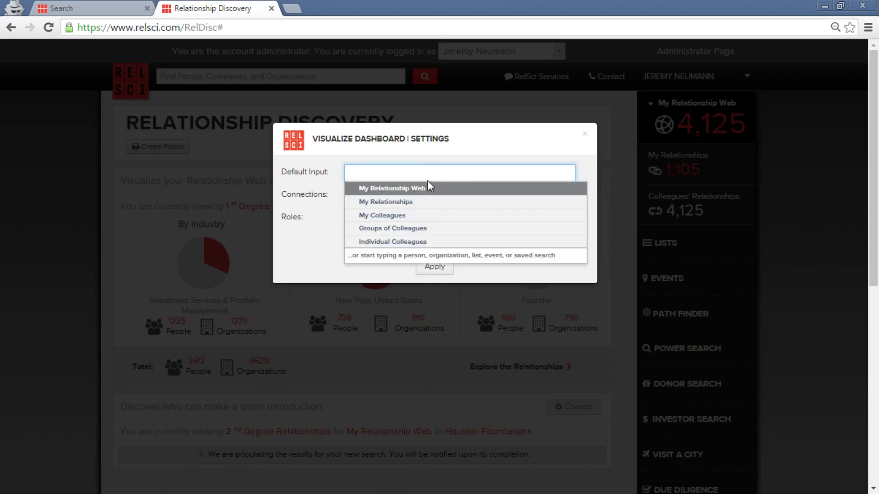
pyautogui.write('Bill Gates')
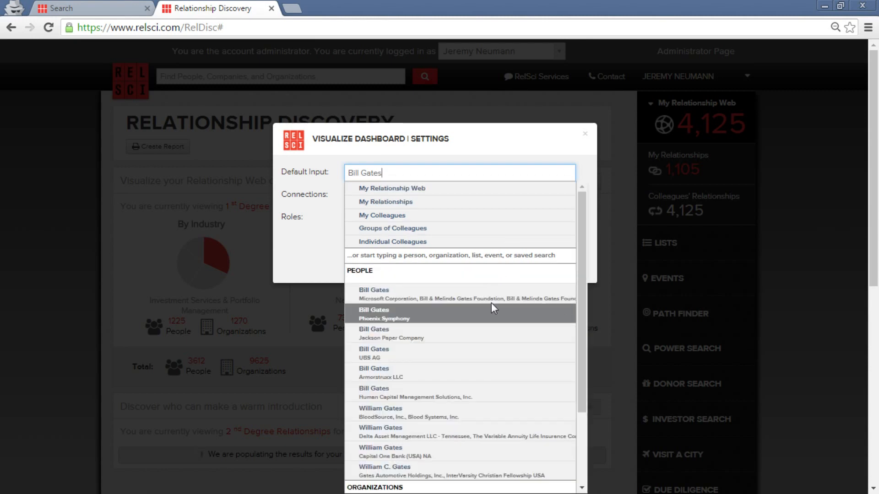
pyautogui.click(491, 303)
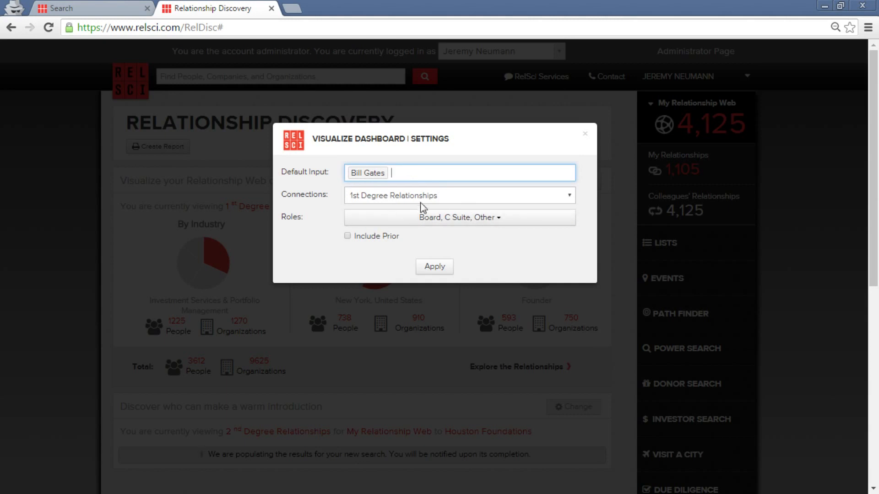
pyautogui.click(396, 191)
pyautogui.click(396, 190)
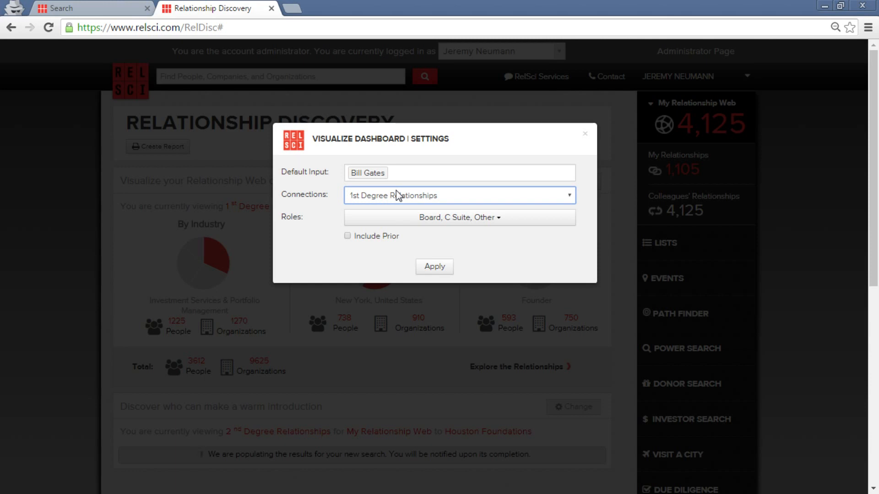
pyautogui.click(425, 269)
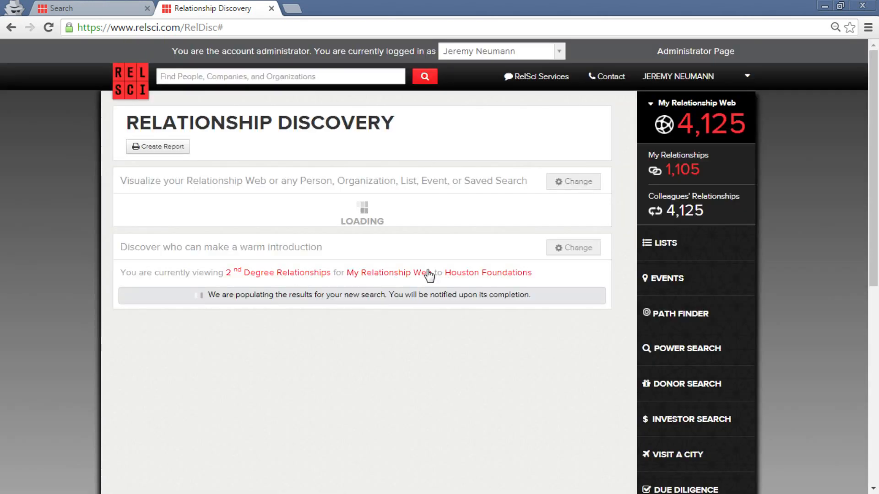
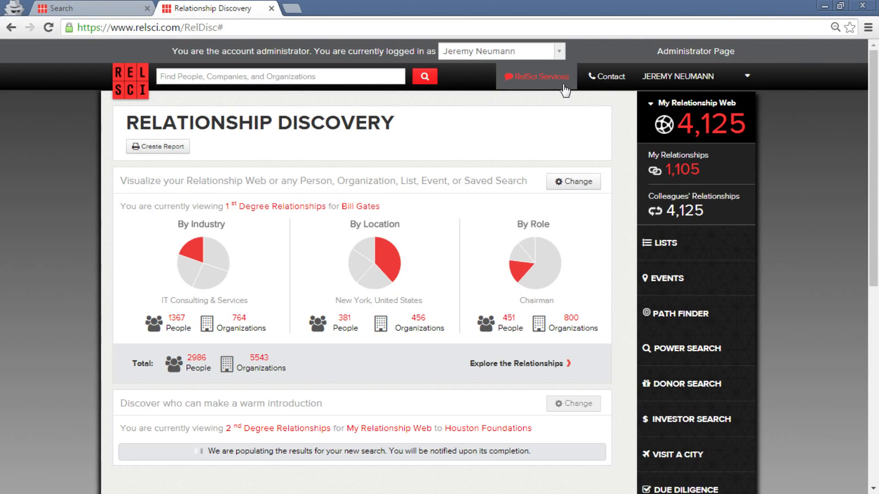
# Check the company's contact information, then return home to browse potential donors and 360° Alerts.
pyautogui.click(608, 76)
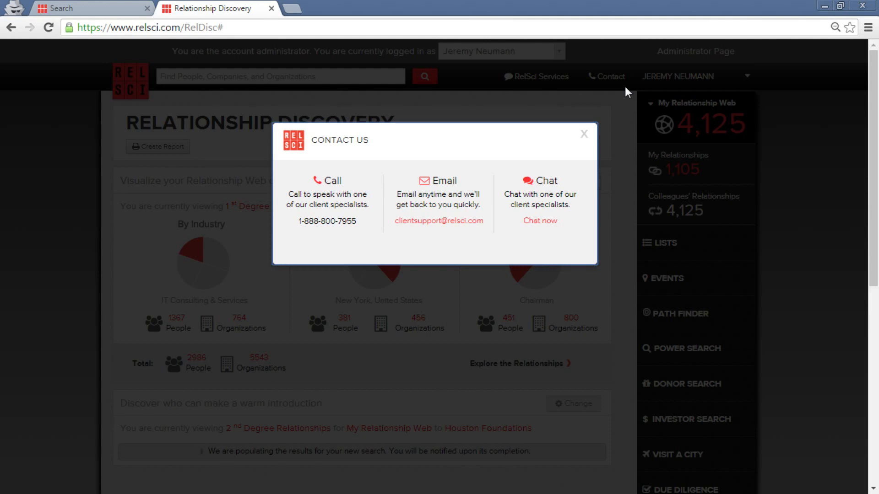
pyautogui.click(584, 135)
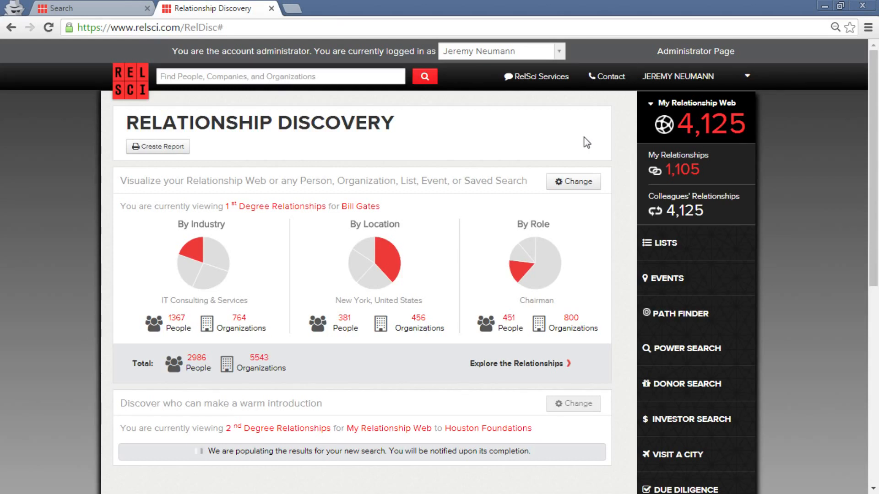
pyautogui.click(132, 84)
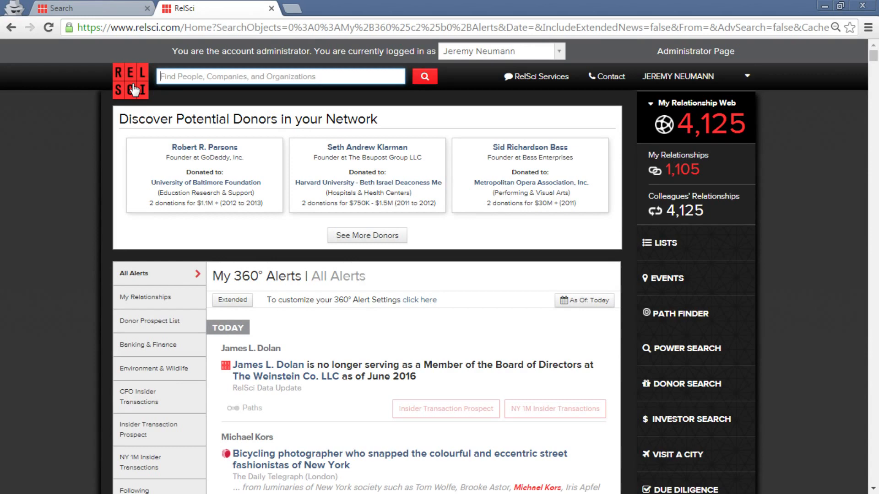
pyautogui.scroll(-3, 393, 247)
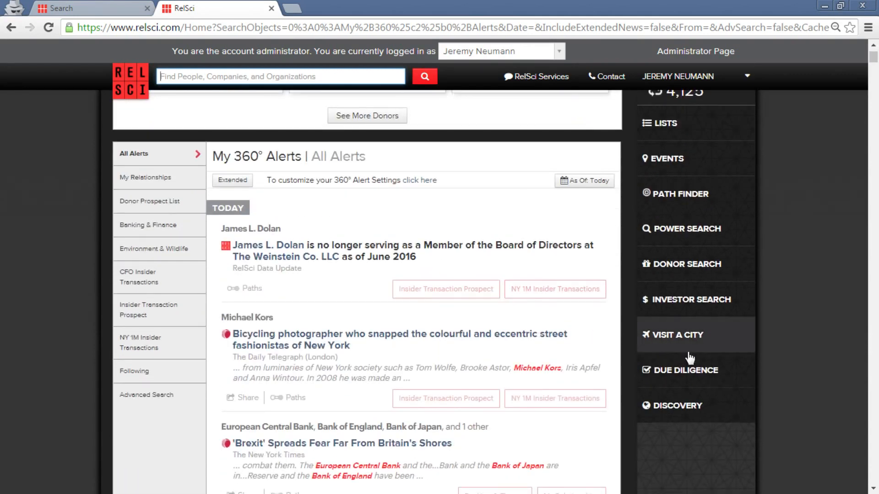
pyautogui.scroll(1, 695, 377)
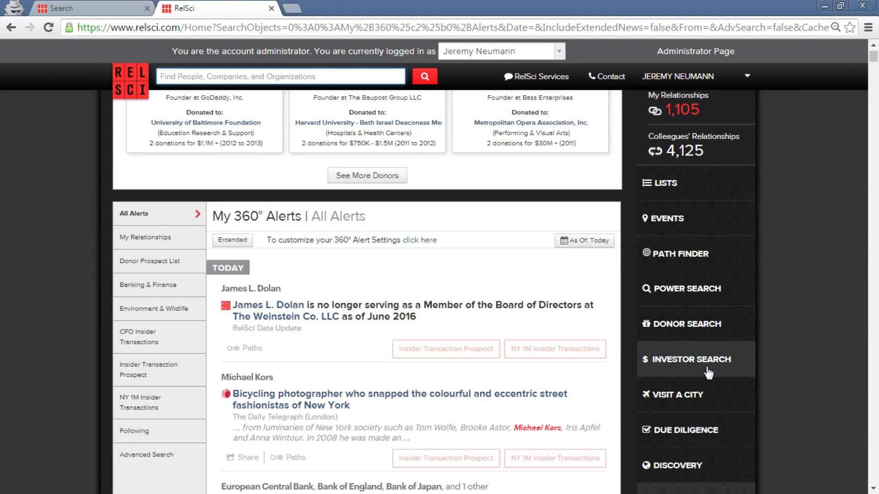
pyautogui.scroll(2, 784, 344)
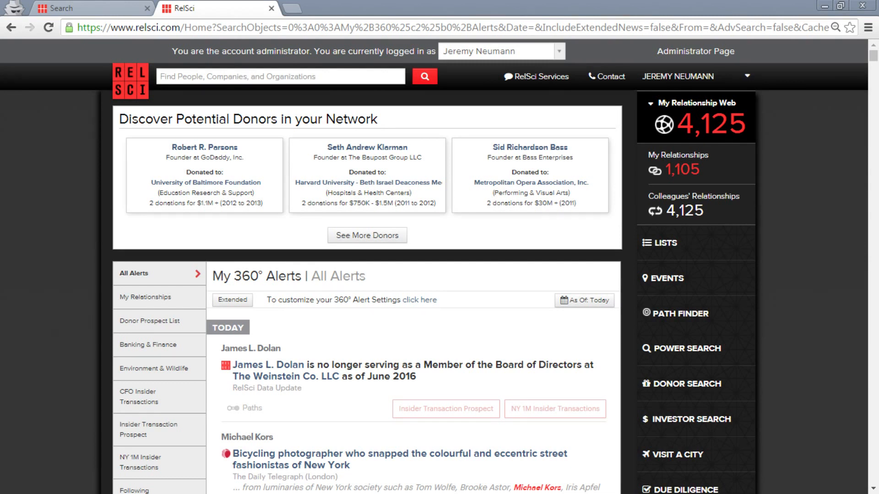
# Focus the RelSci people and company search bar.
pyautogui.click(280, 76)
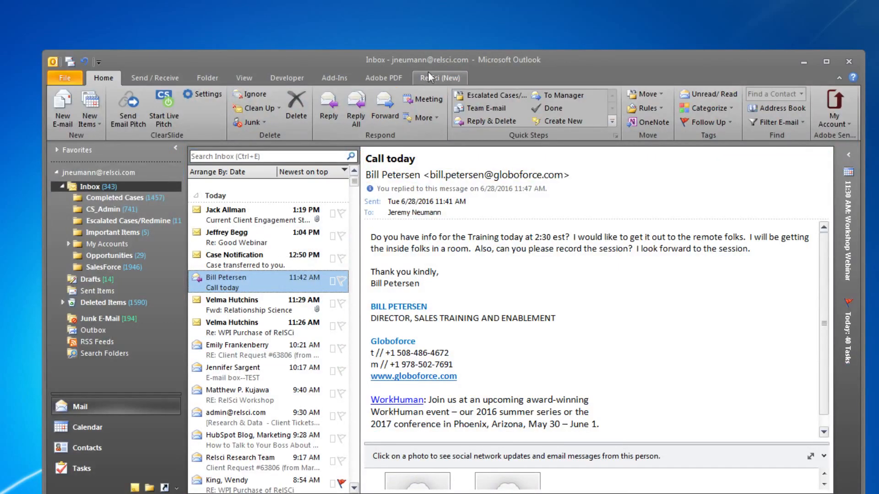
# Maximize Outlook and read the Case Notification and Re: Good Webinar emails.
pyautogui.doubleClick(437, 62)
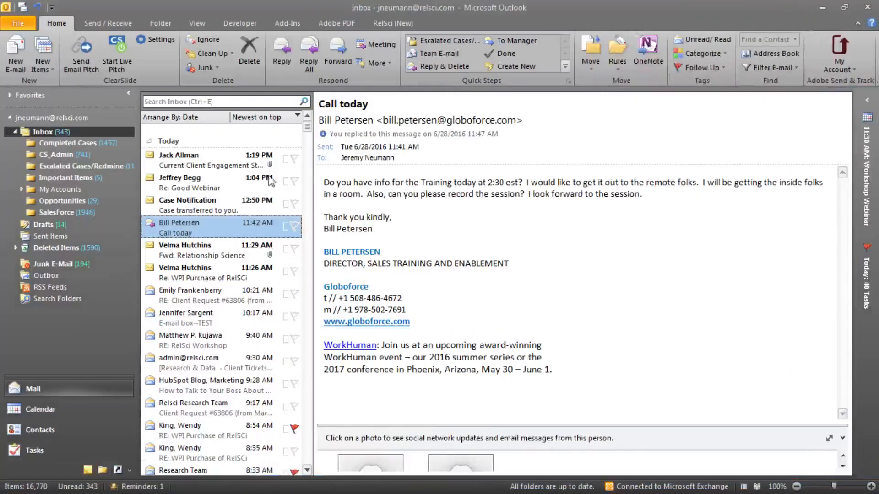
pyautogui.click(228, 200)
pyautogui.click(232, 185)
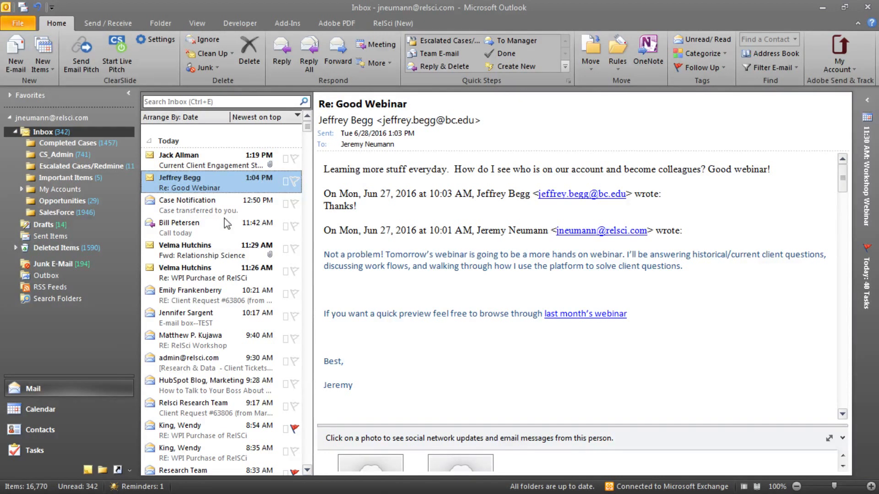
# Flag Re: Good Webinar for follow-up, read Current Client Engagement Stats, then reopen the webinar email.
pyautogui.click(294, 182)
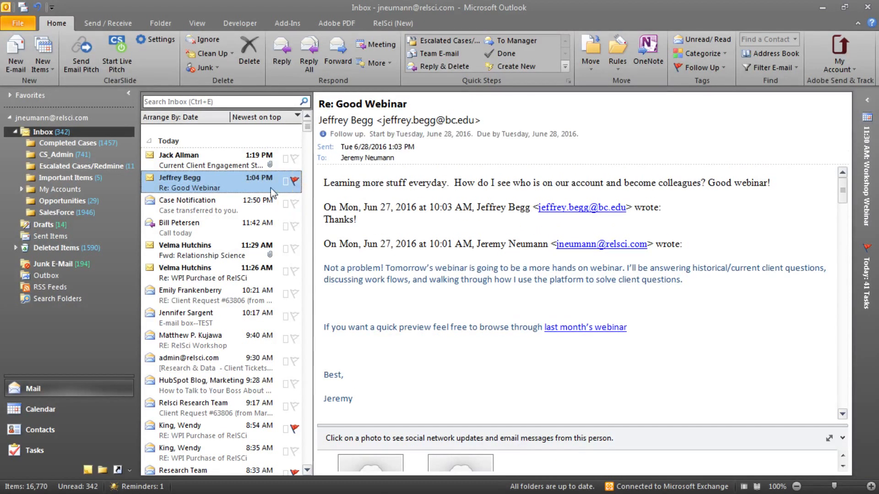
pyautogui.click(215, 161)
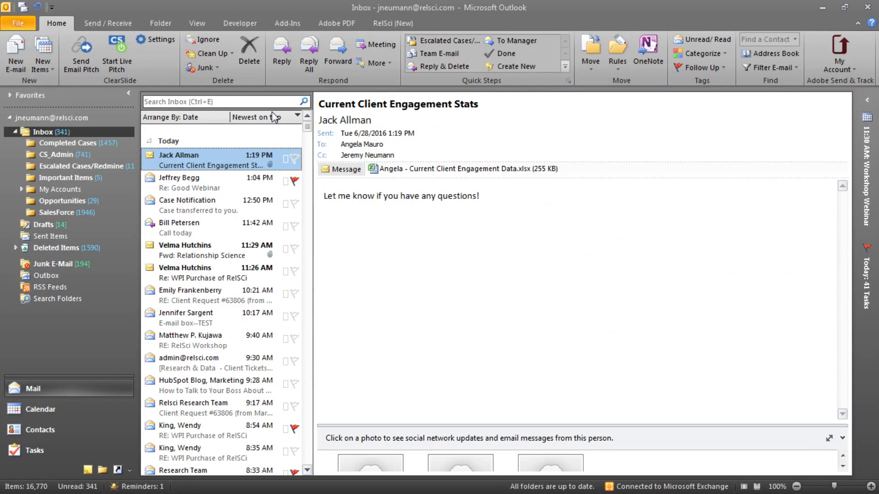
pyautogui.click(207, 187)
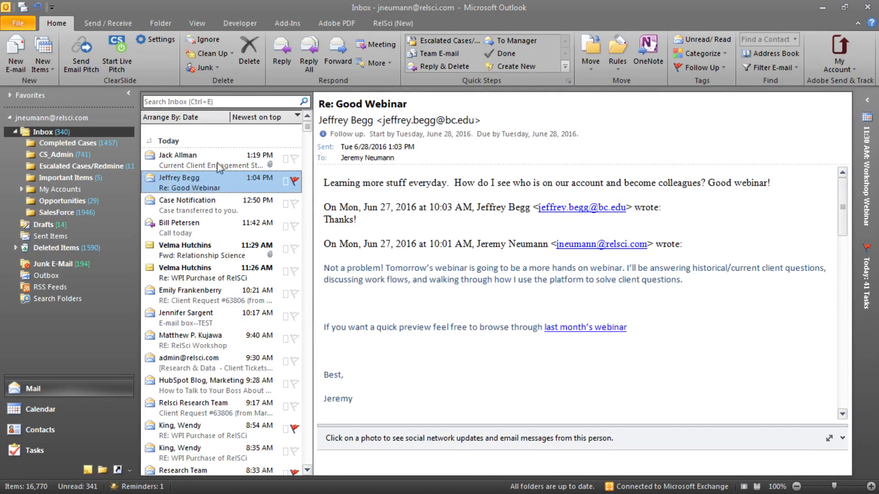